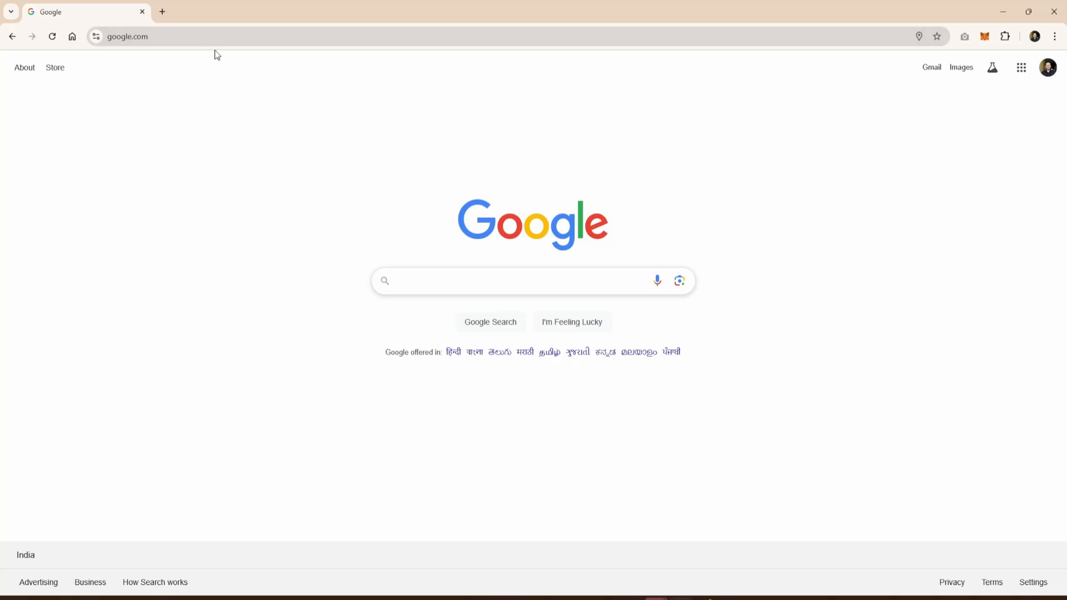
- Go to platform.openai.com/api-keys and open it again in an Incognito window
click(219, 36)
text(https://platform.openai.com/api-keys)
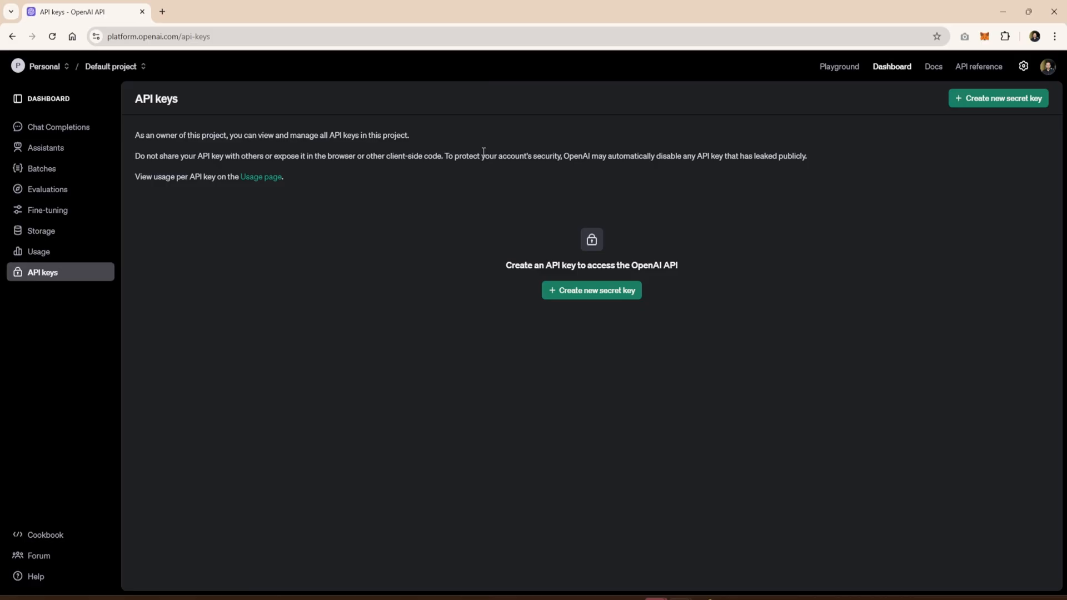
key(ctrl+shift+n)
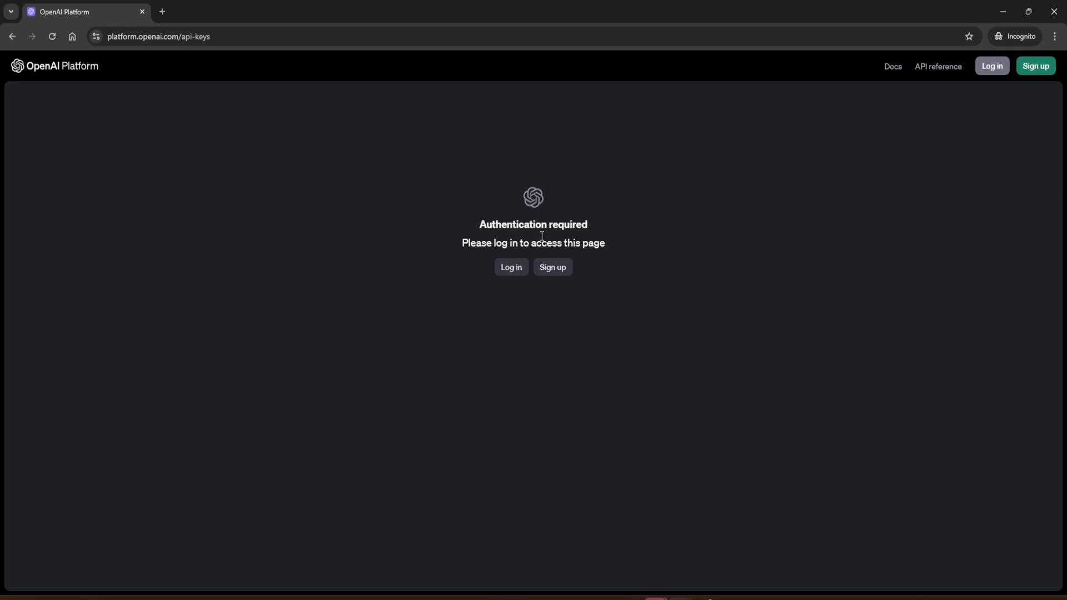
- Create a secret API key named CodeStreetYT, copy it to the clipboard and dismiss the notice
click(141, 13)
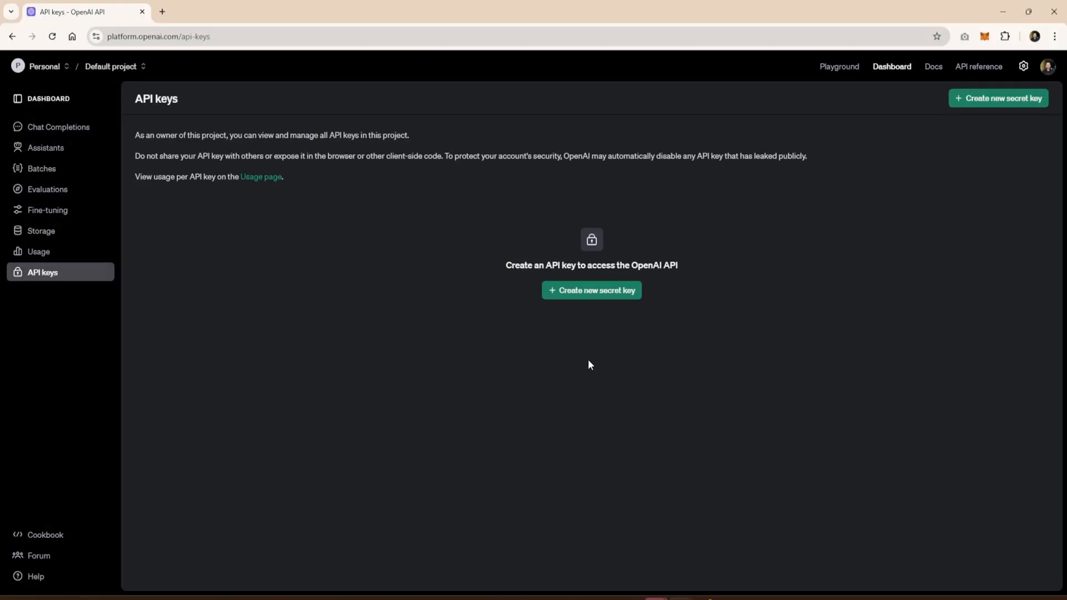
click(607, 291)
text(CodeStreetYT)
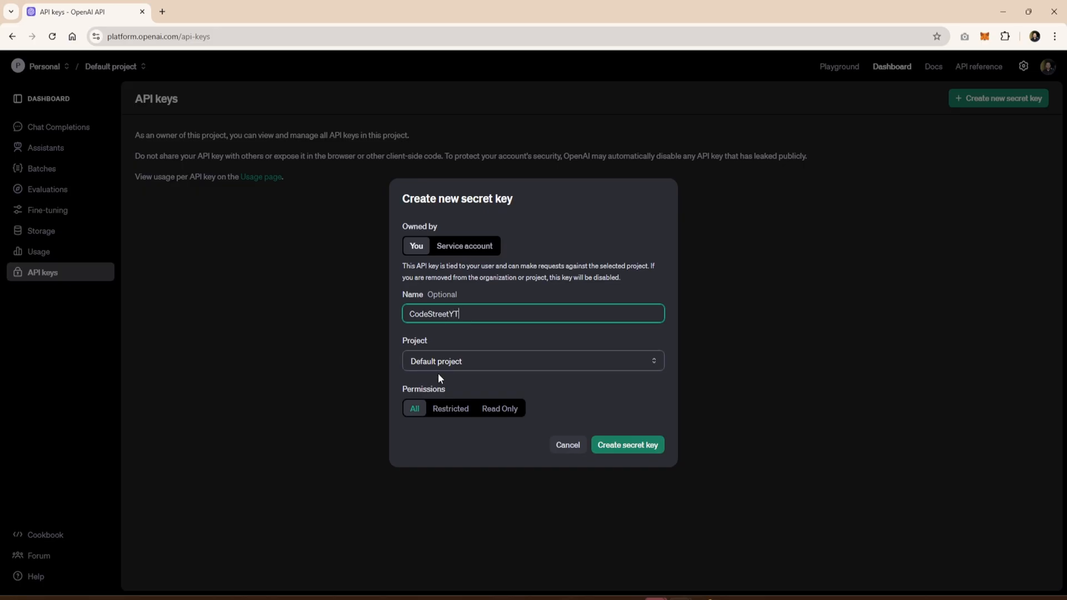
click(641, 449)
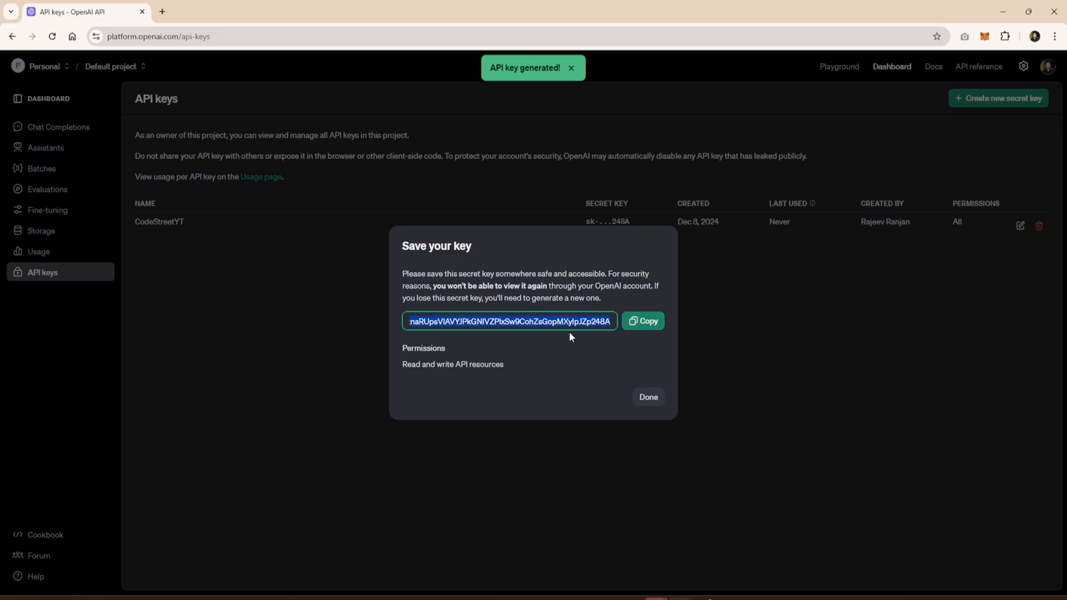
click(642, 324)
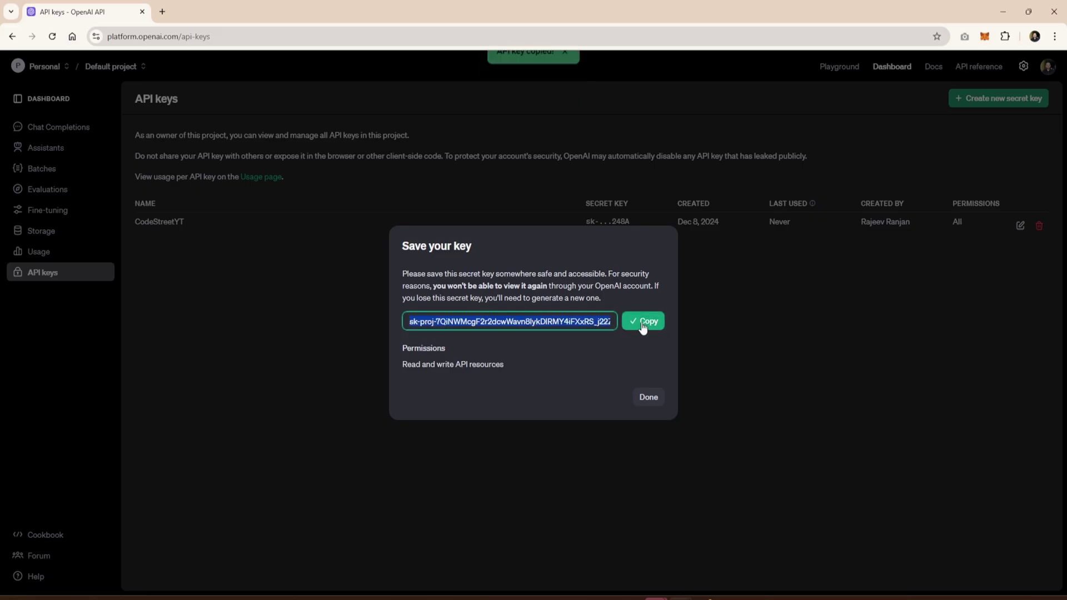
click(642, 397)
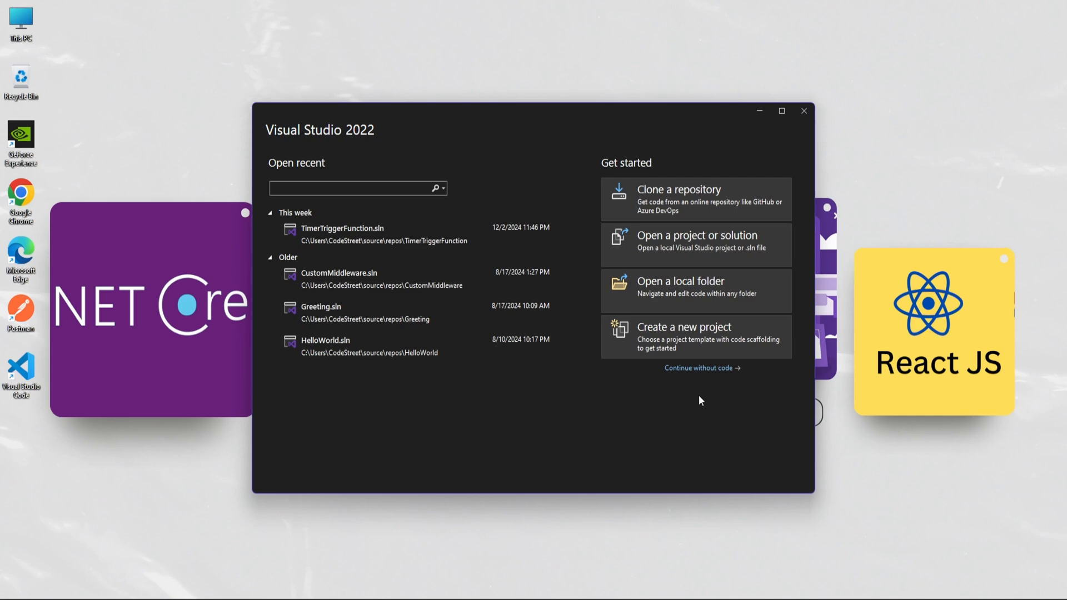
- Create a Console App project named AIChatApp targeting .NET 9.0
click(704, 336)
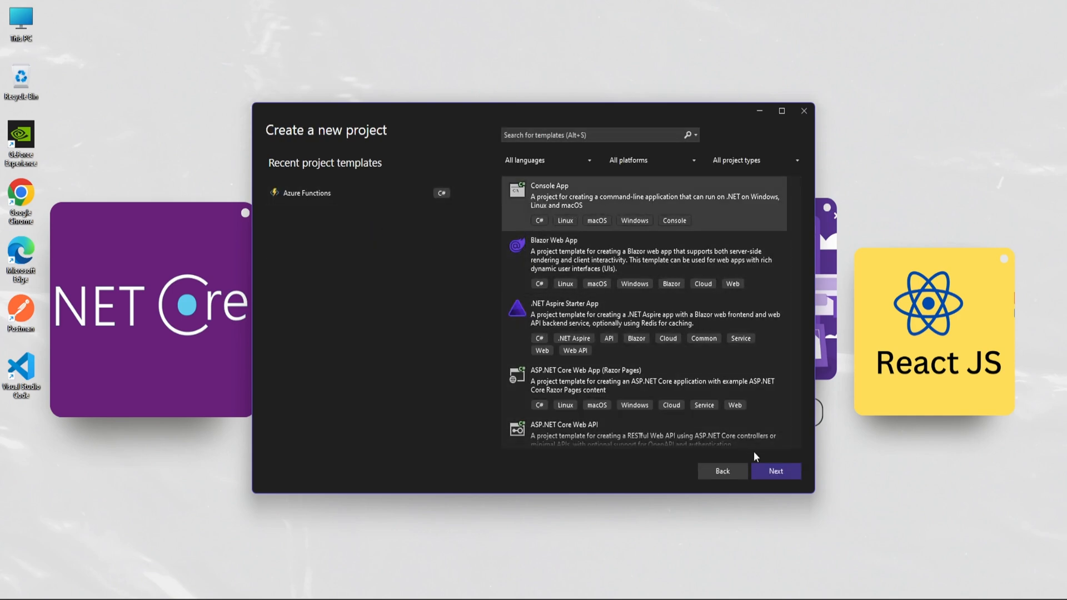
click(770, 471)
text(AIChatApp)
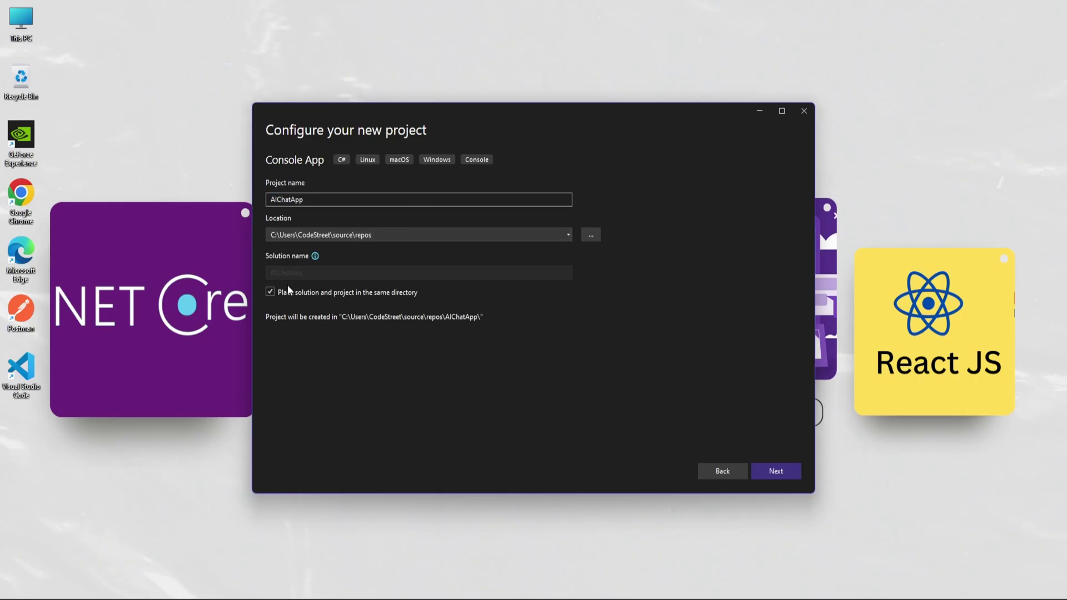
key(Return)
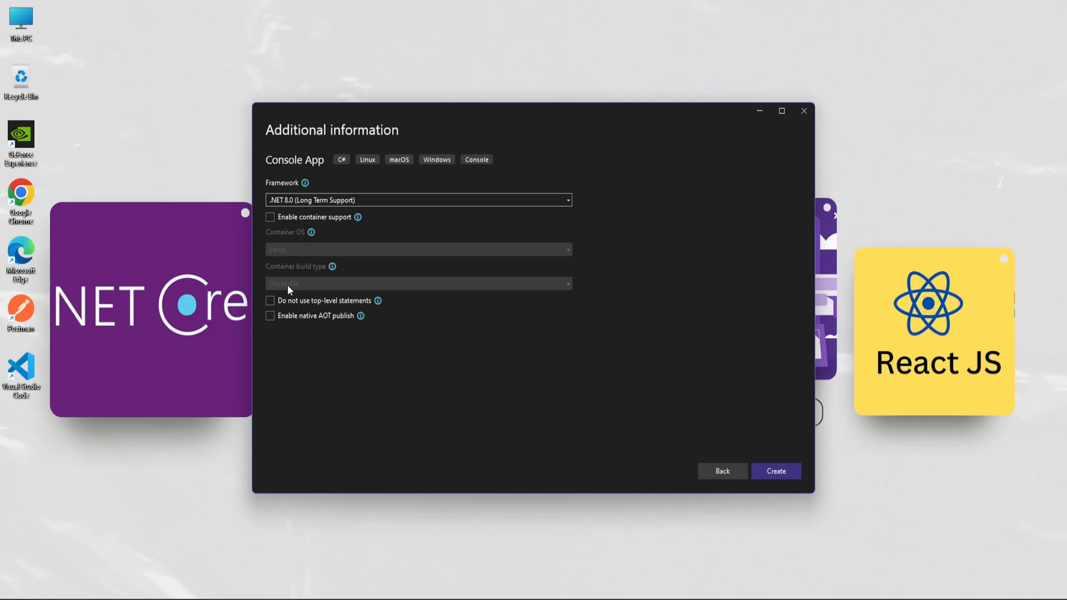
click(558, 200)
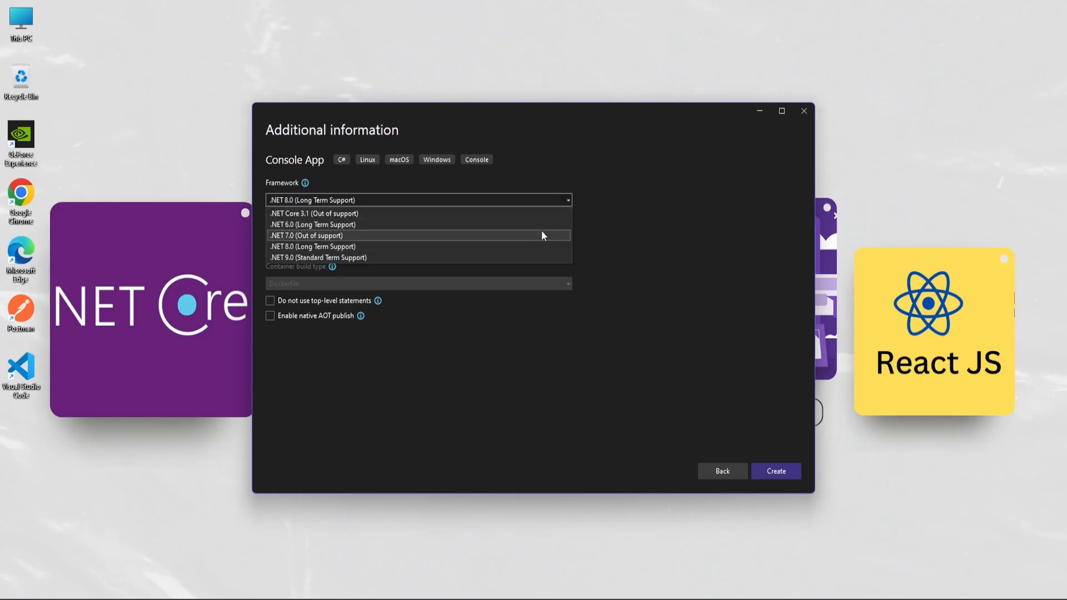
click(534, 254)
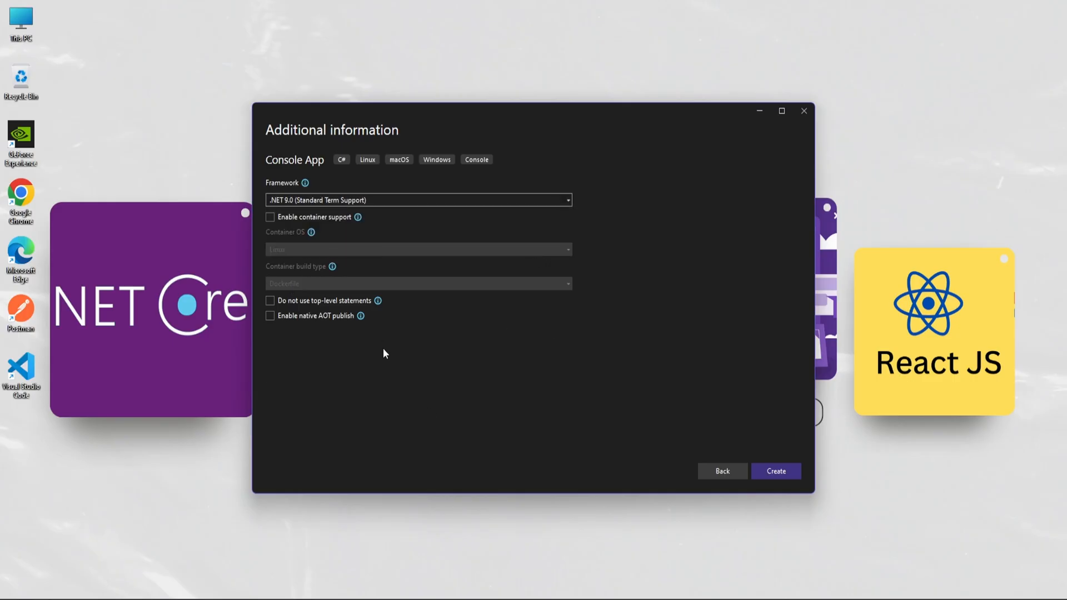
click(790, 468)
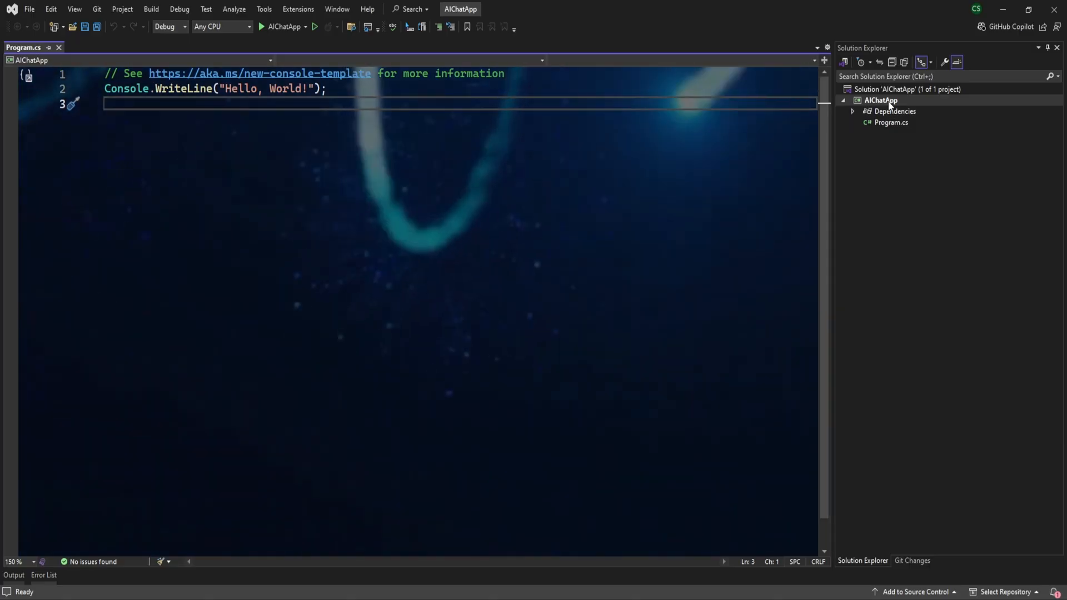
- Install the Microsoft.SemanticKernel NuGet package into AIChatApp and return to Program.cs
right_click(881, 100)
click(928, 296)
text(Micr)
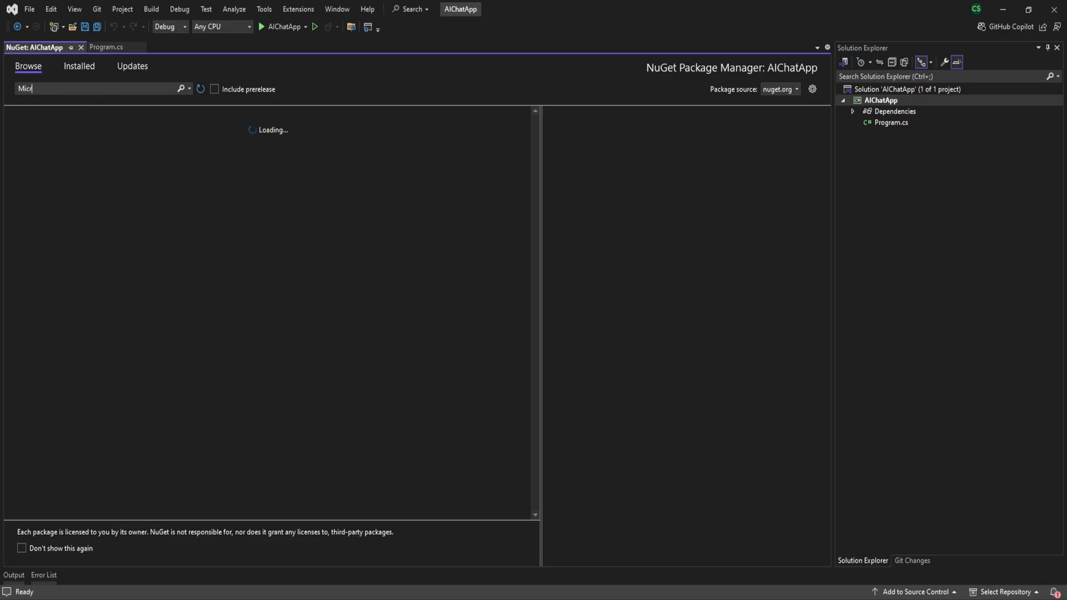
text(osoft)
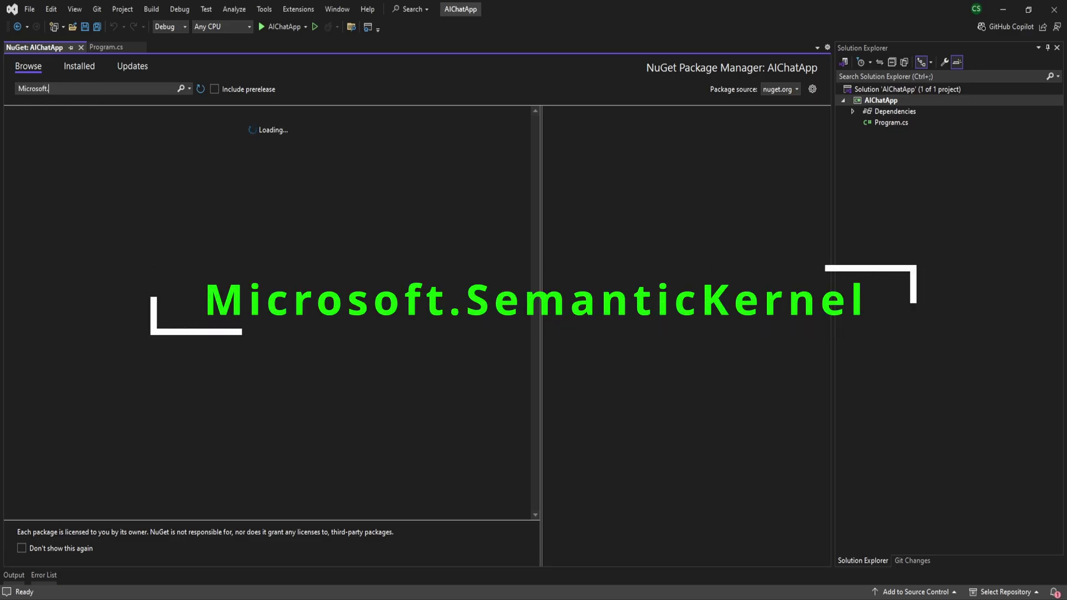
text(.Se)
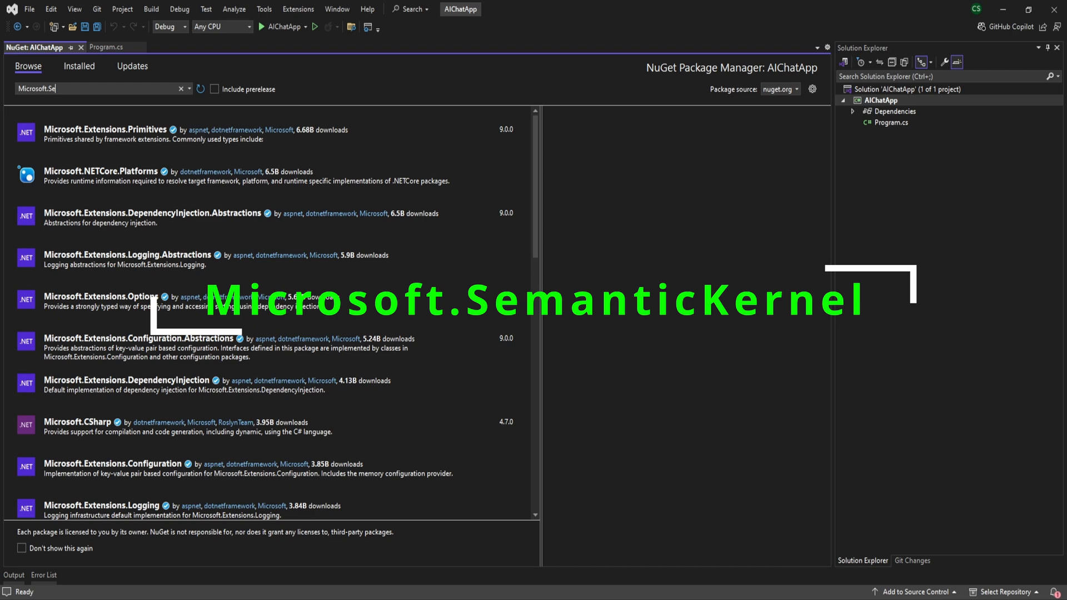
text(manticKer)
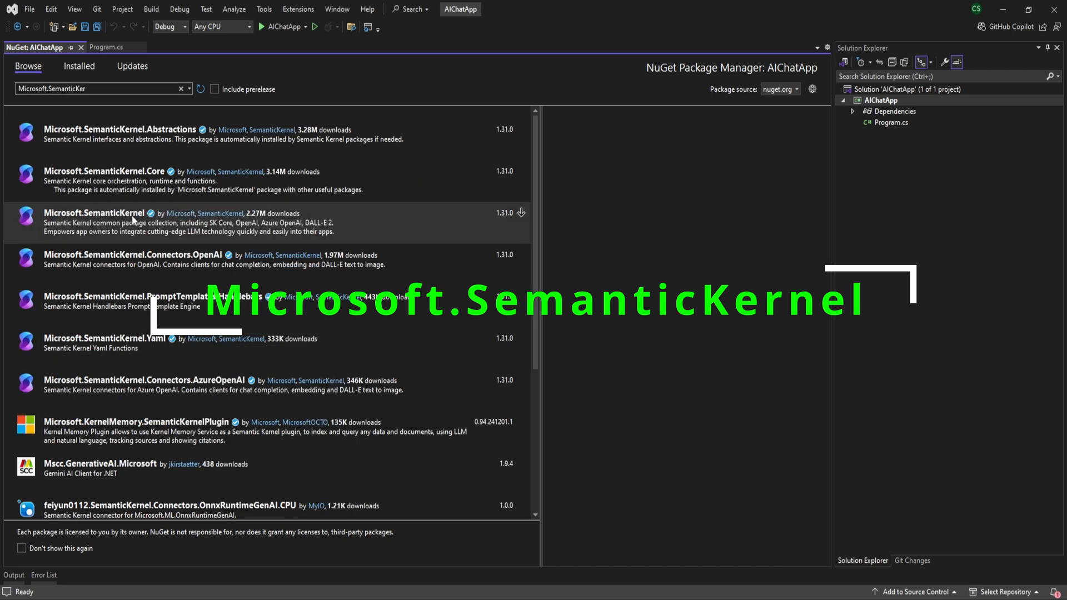
click(129, 223)
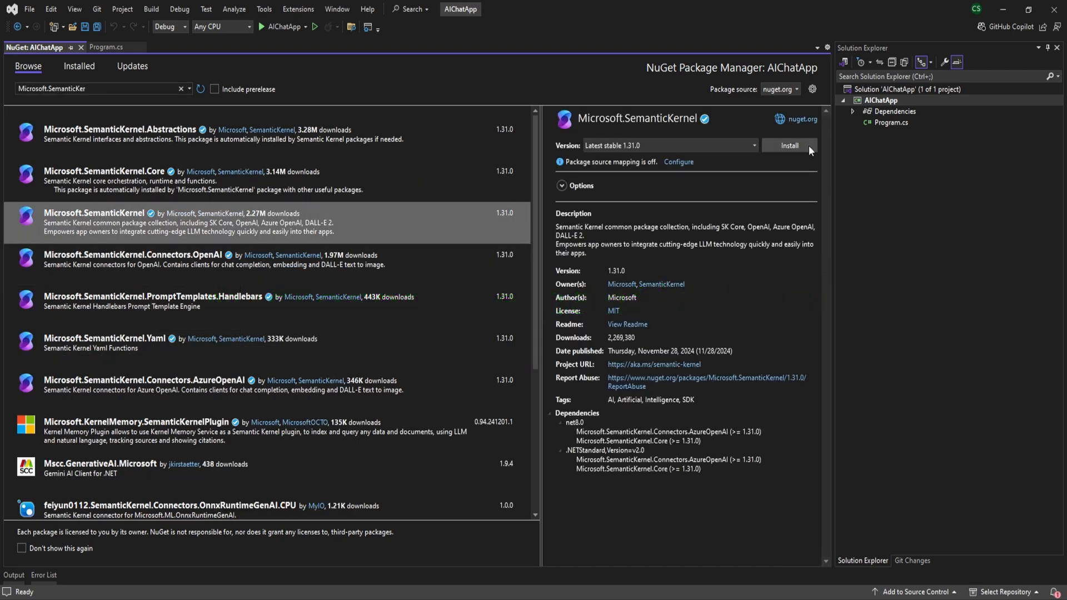
click(789, 145)
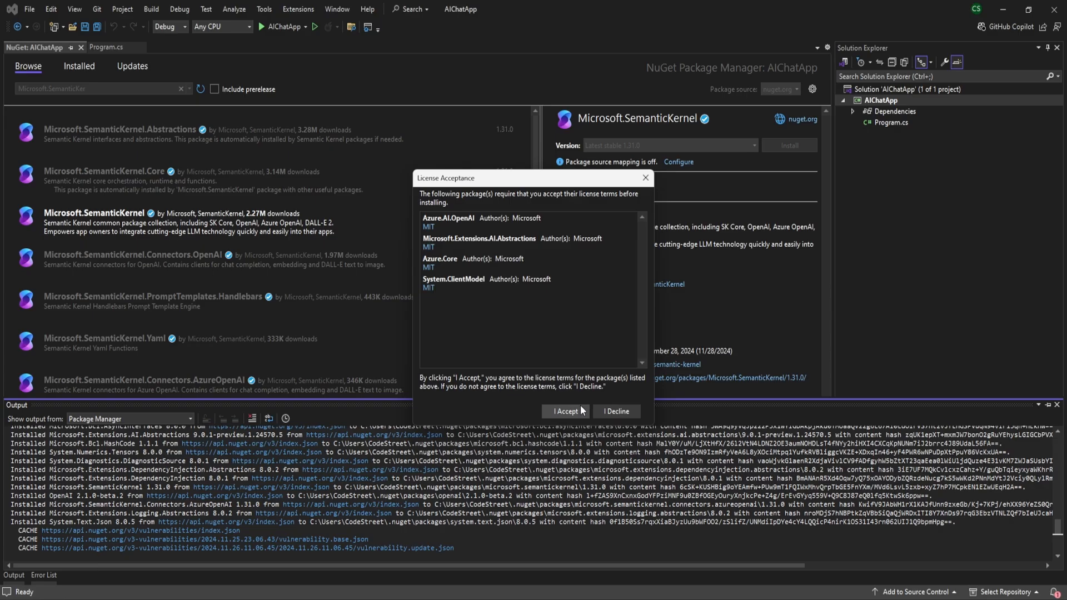
click(598, 405)
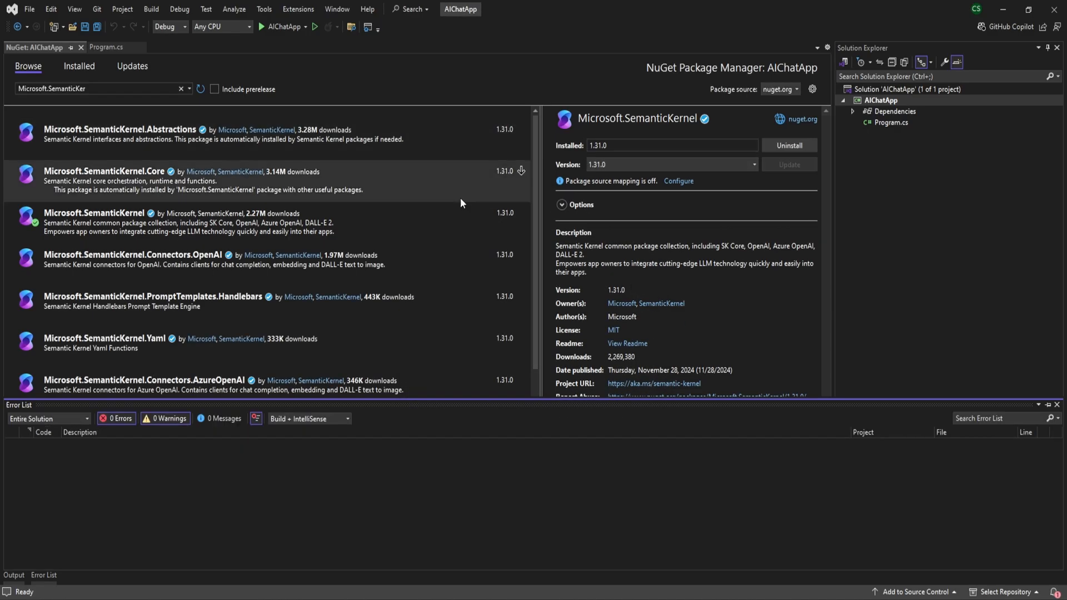
click(81, 47)
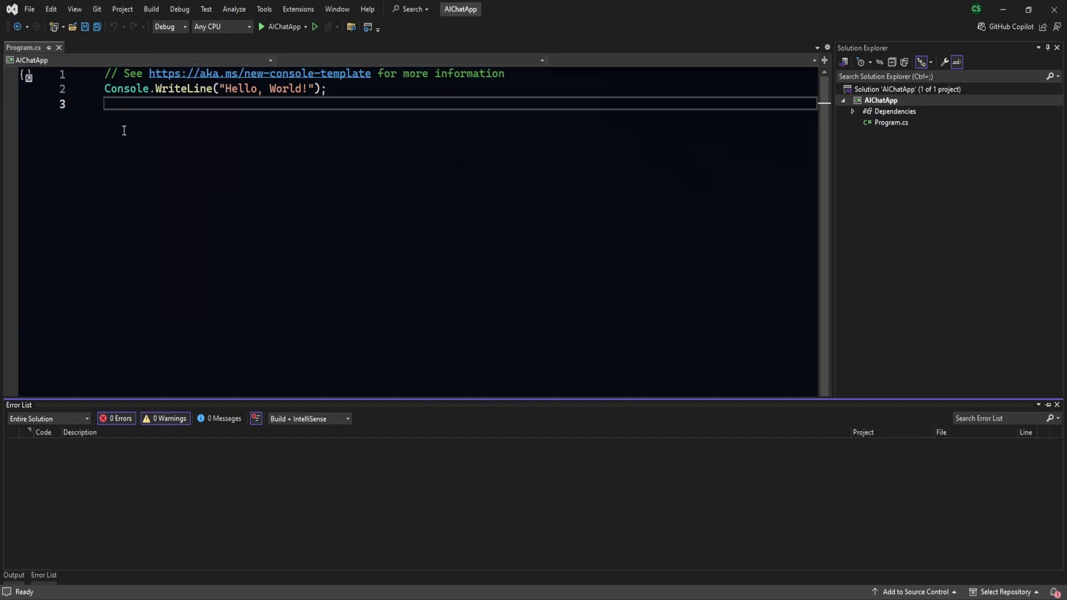
- Replace the template code with a Microsoft.SemanticKernel using and a kernel builder line
click(317, 117)
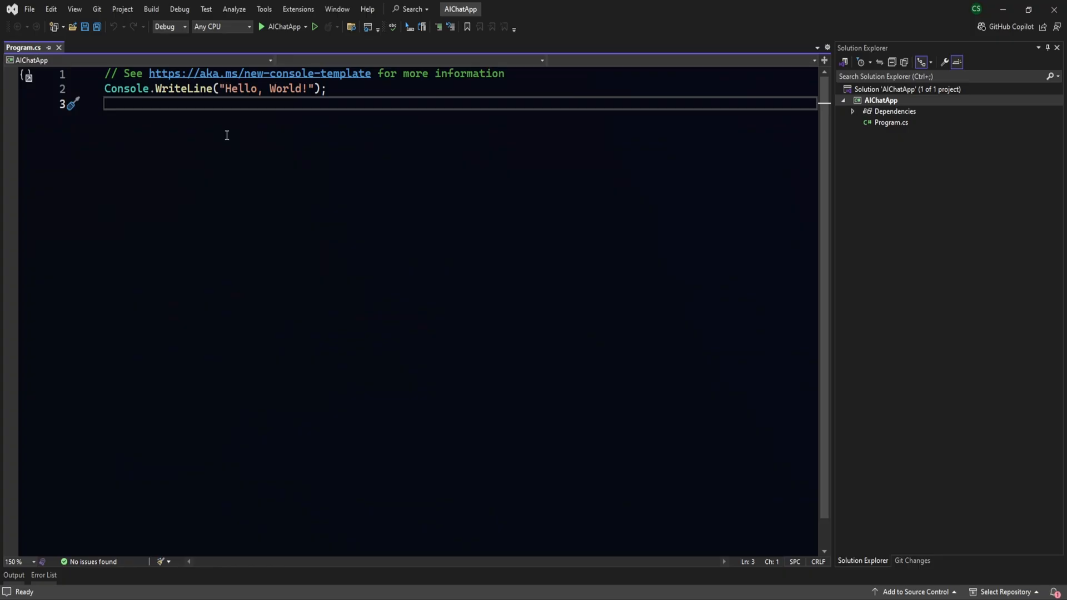
key(ctrl+a)
key(Delete)
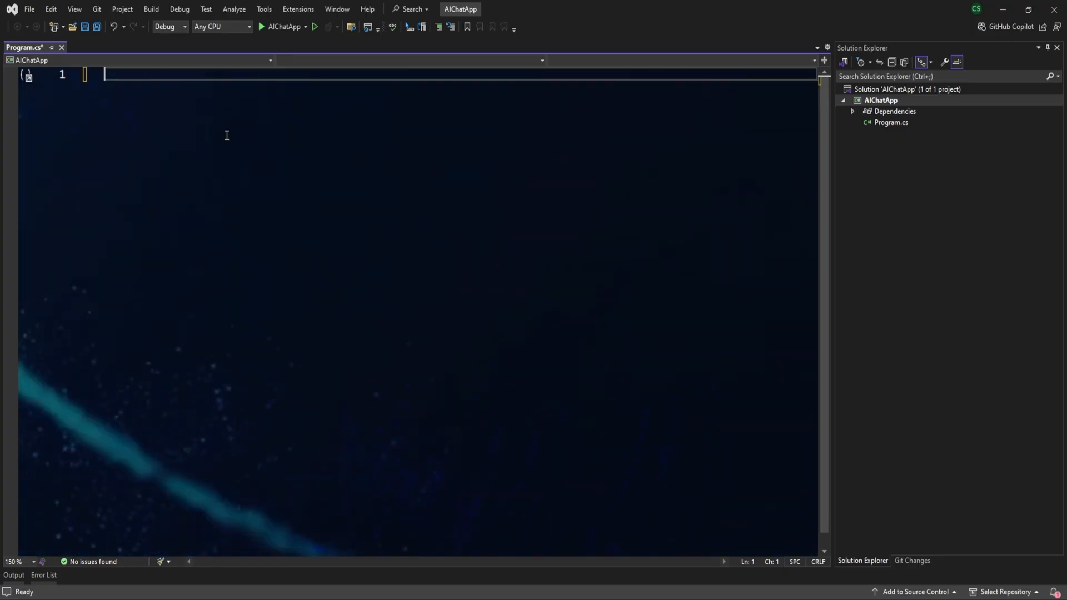
text(using )
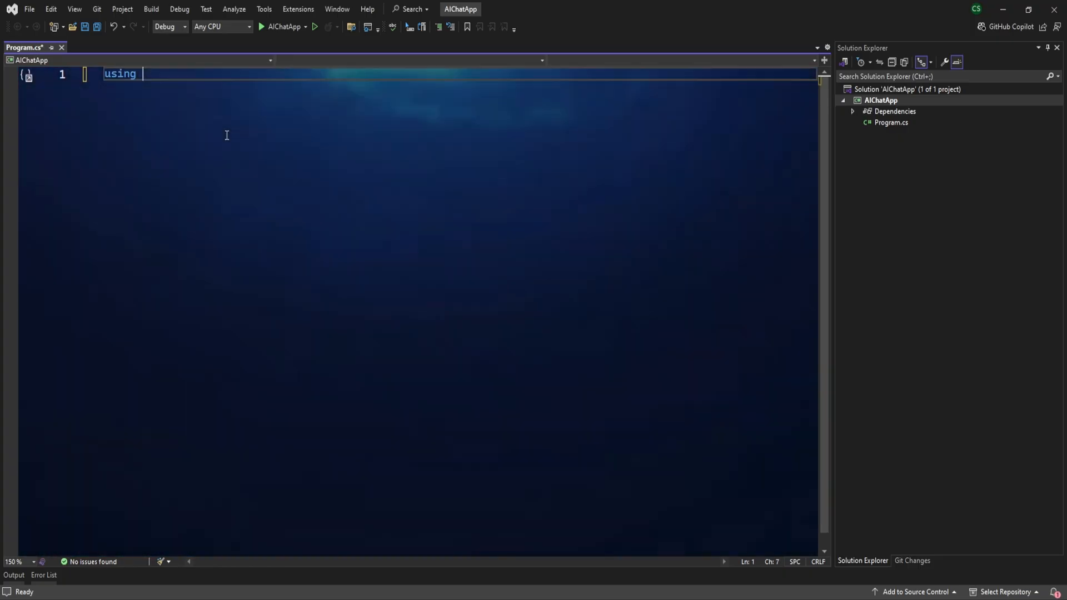
text(icr)
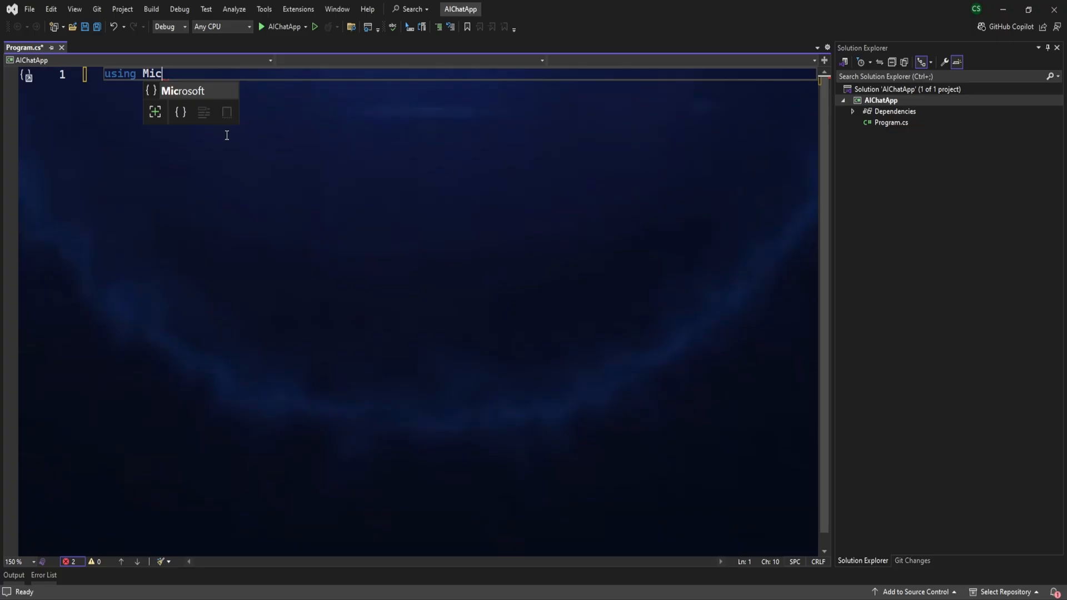
key(Tab)
text(.S)
key(Tab)
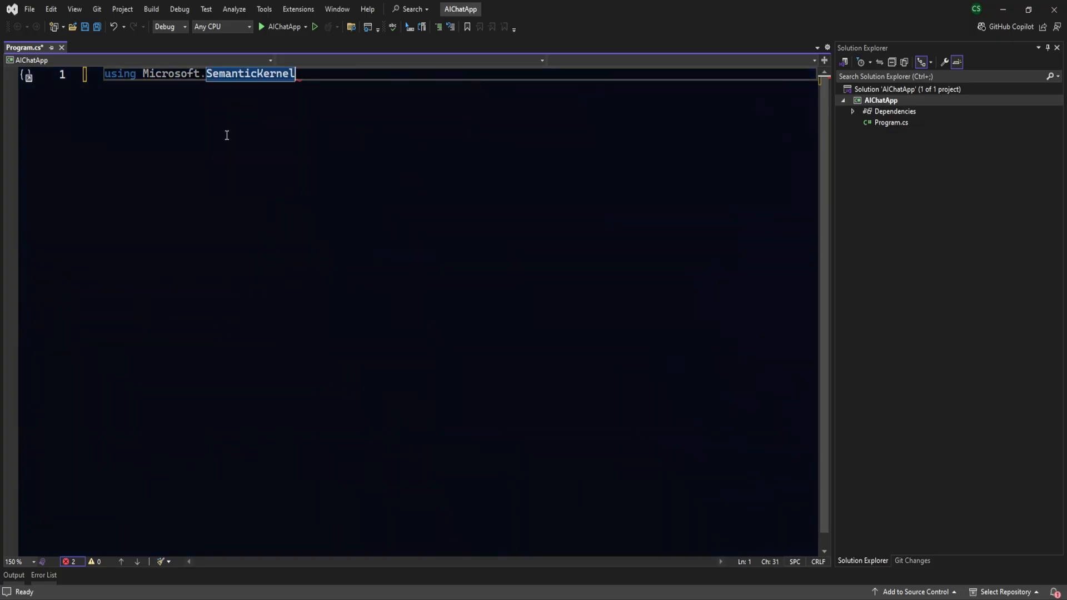
key(Return)
key(Return)
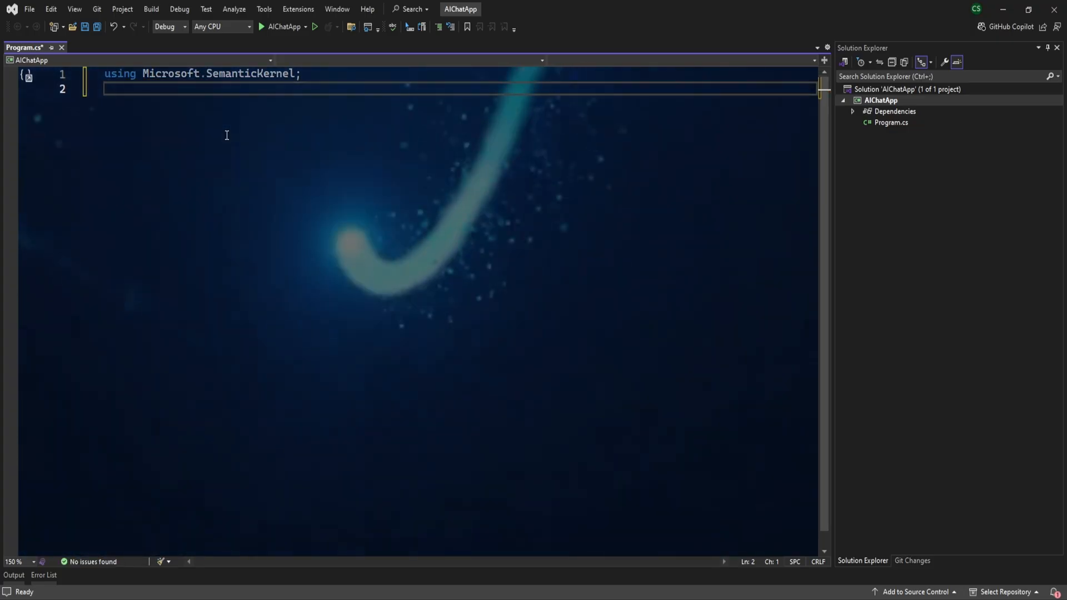
text(var buil)
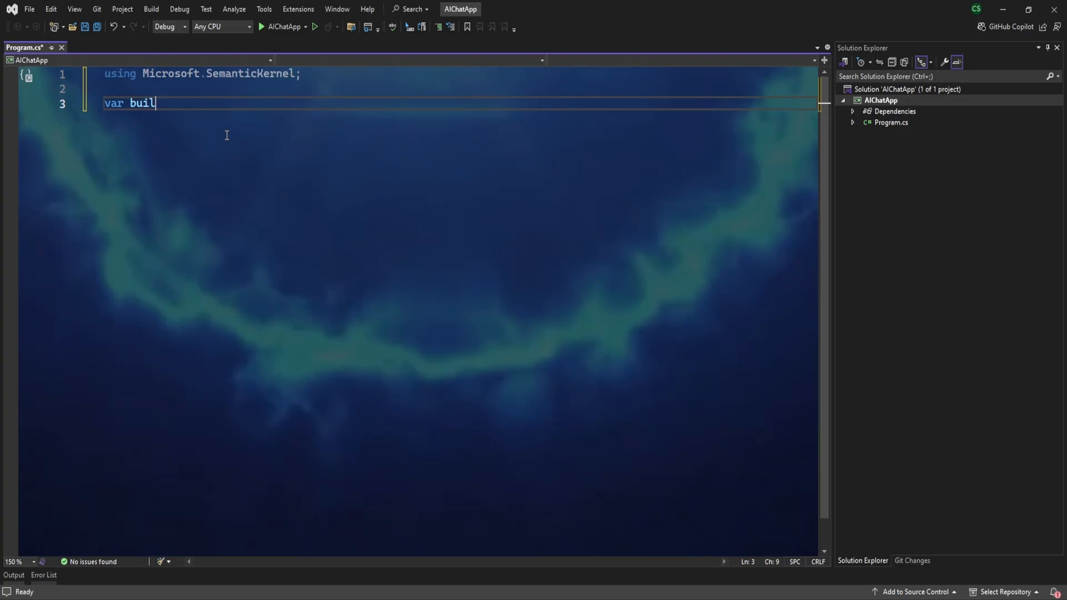
text(der = Kernel.CreateBuilder())
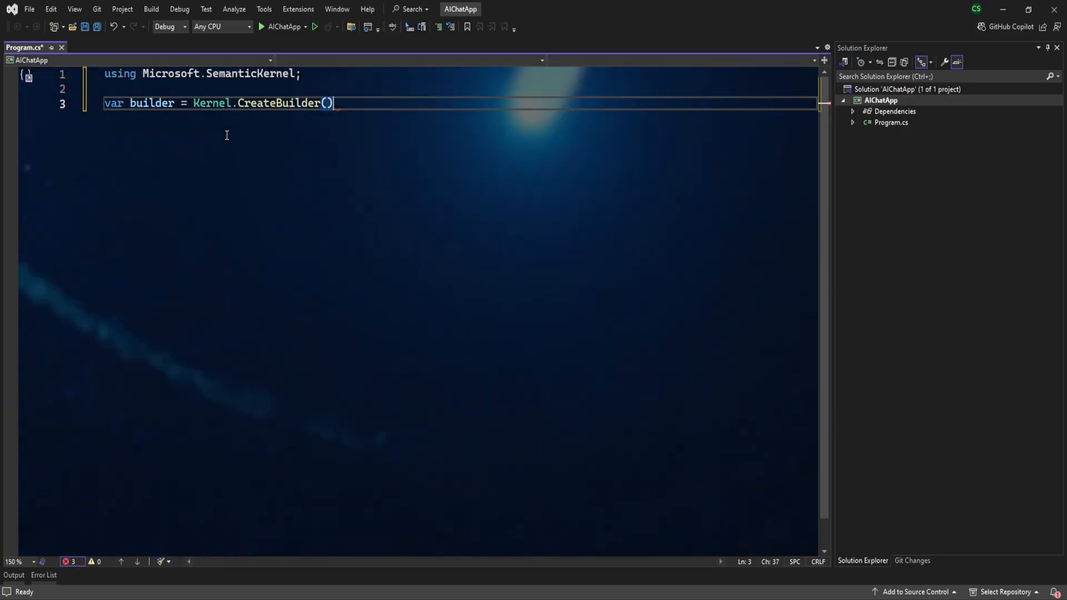
text(;)
key(Return)
key(Return)
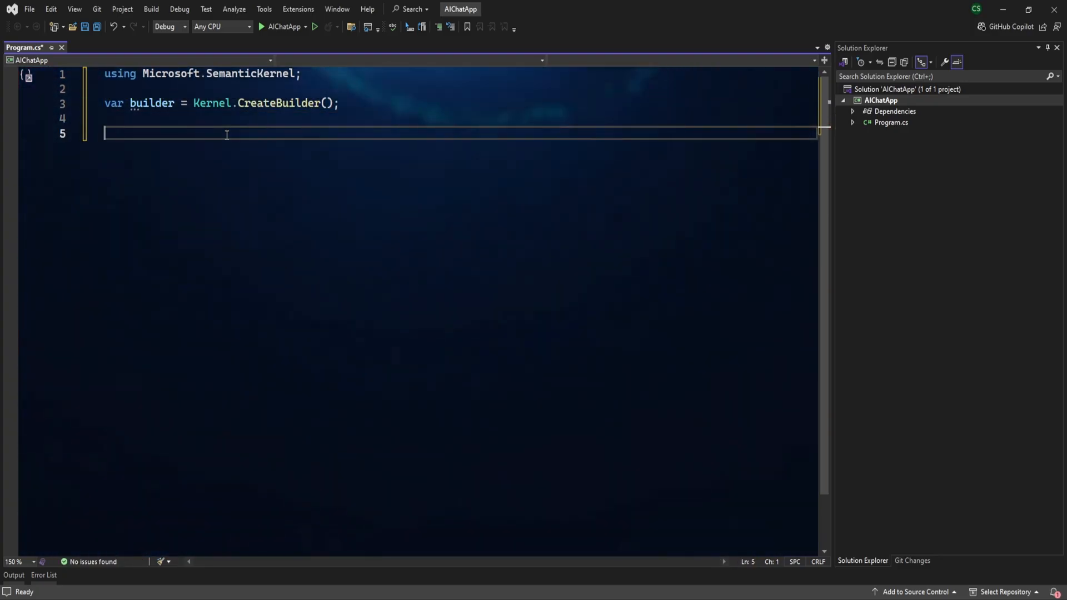
text(builder.)
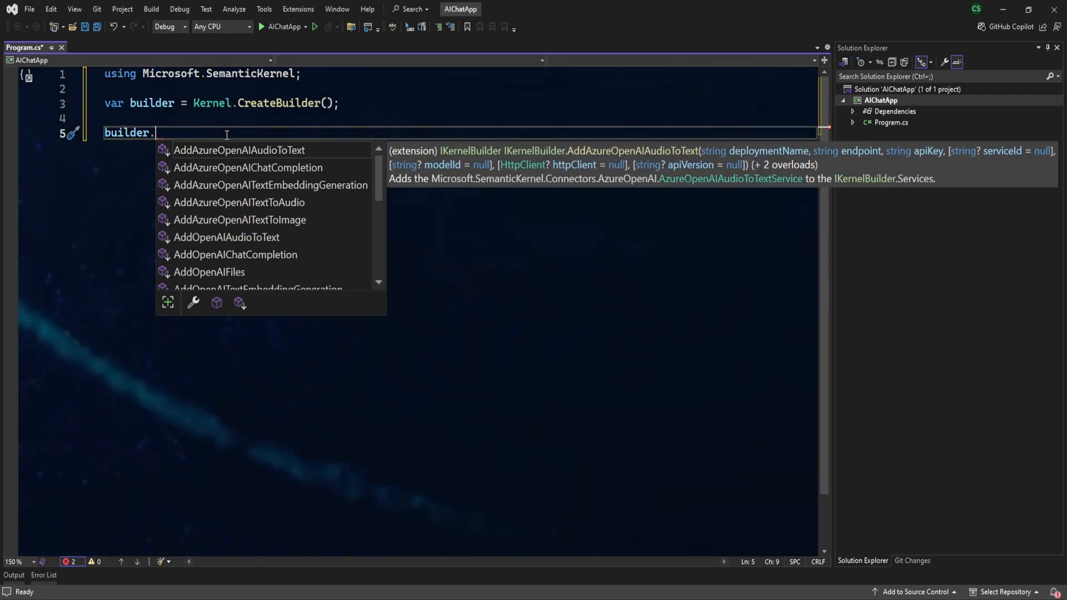
text(addOp)
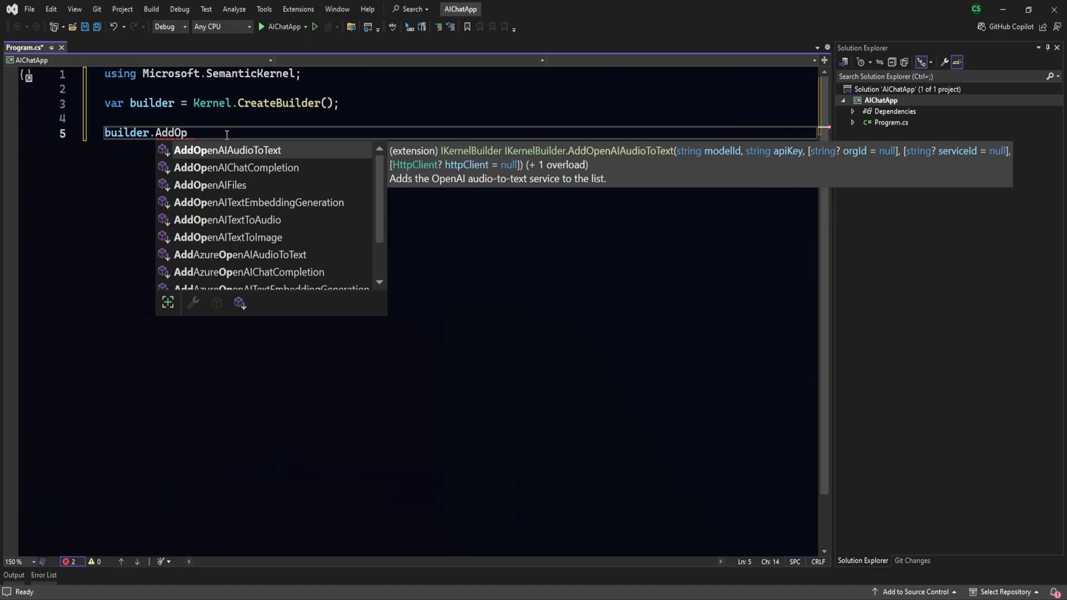
text(enA)
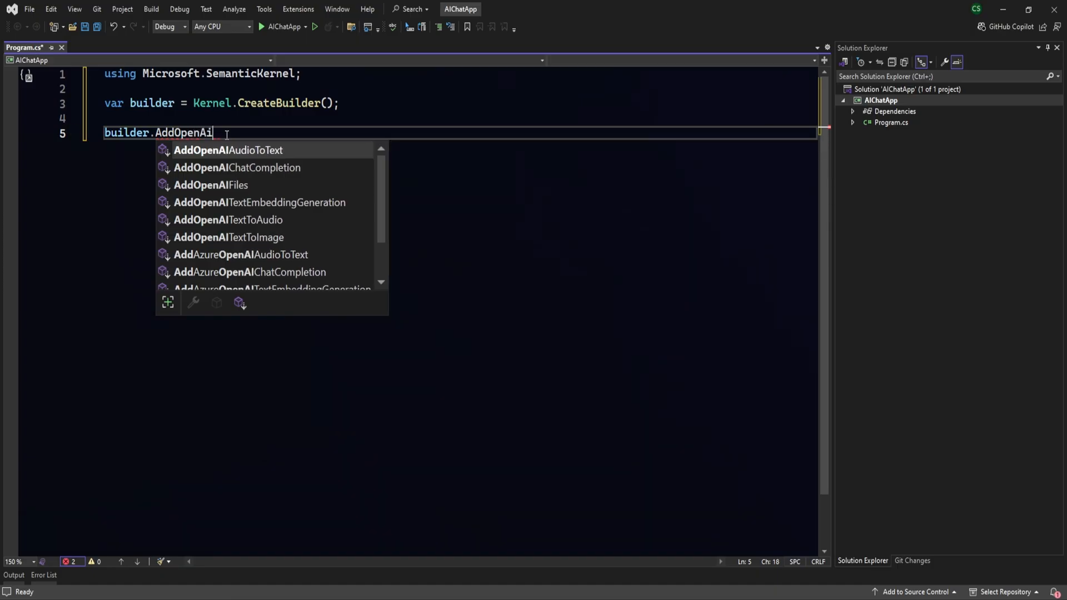
text(i)
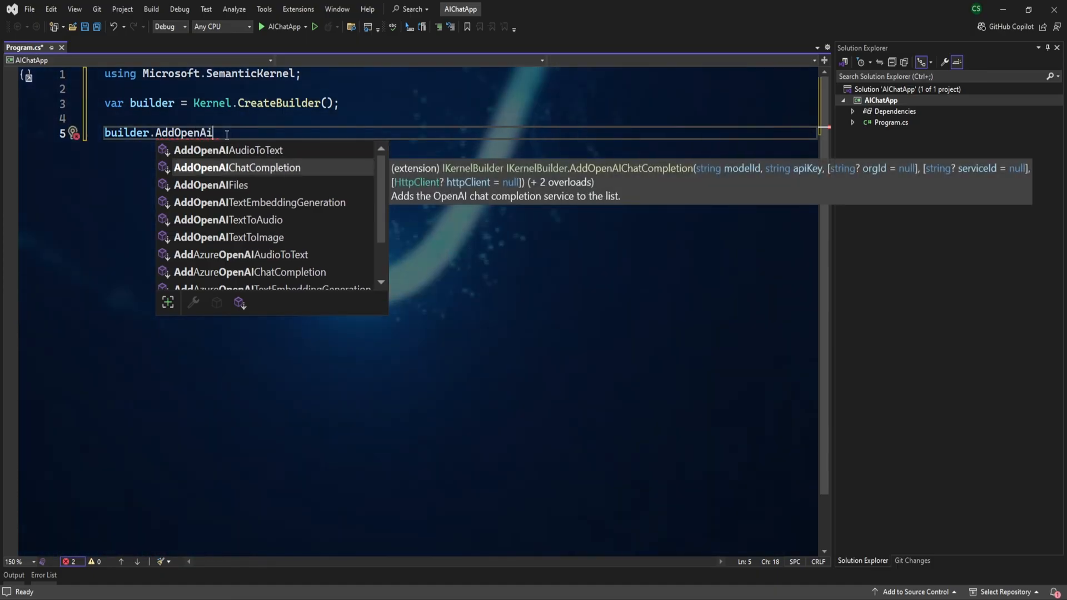
- Add builder.AddOpenAIChatCompletion("gpt-4o", ...) with the pasted API key
key(Tab)
text(()
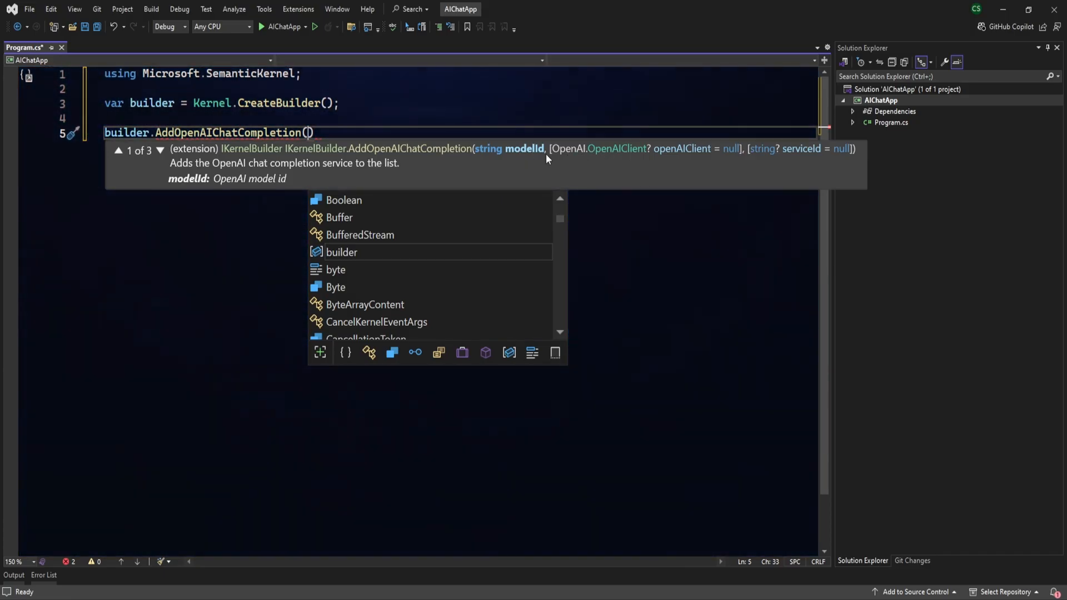
text("gpt)
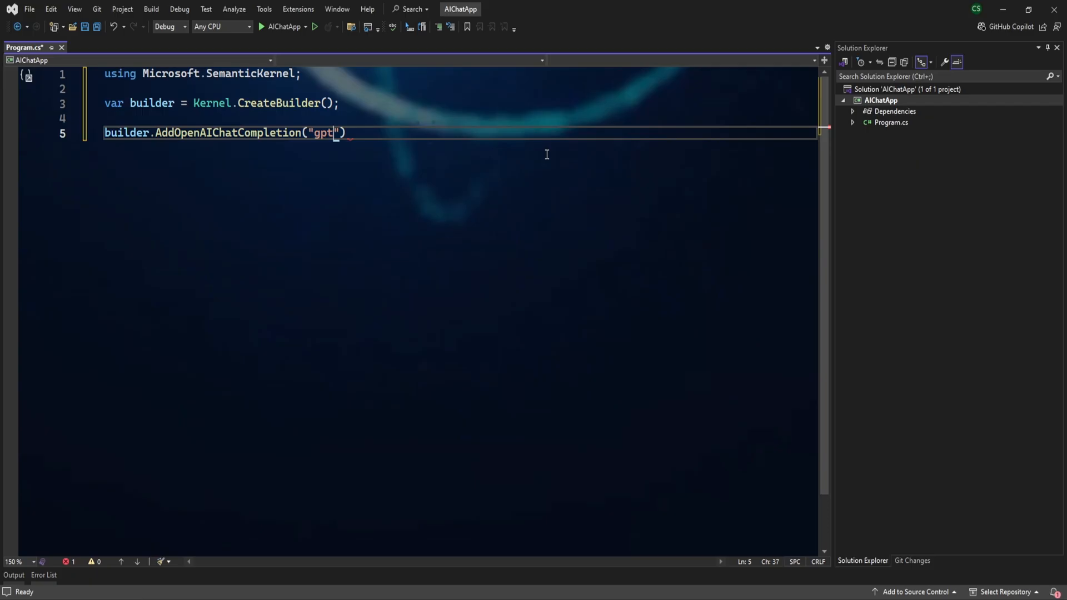
text(-4)
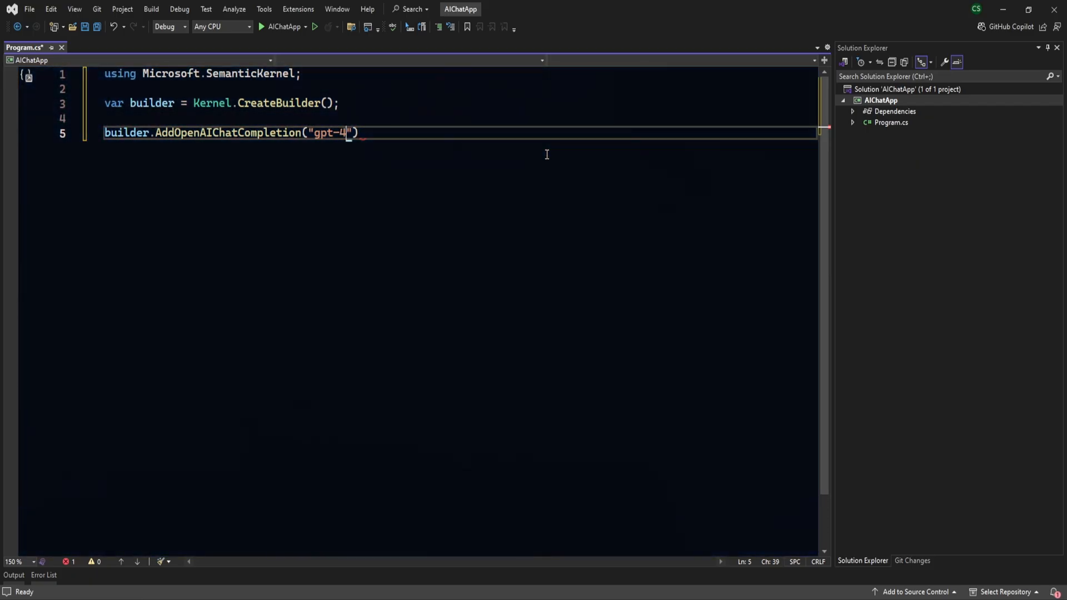
text(o")
text(, ")
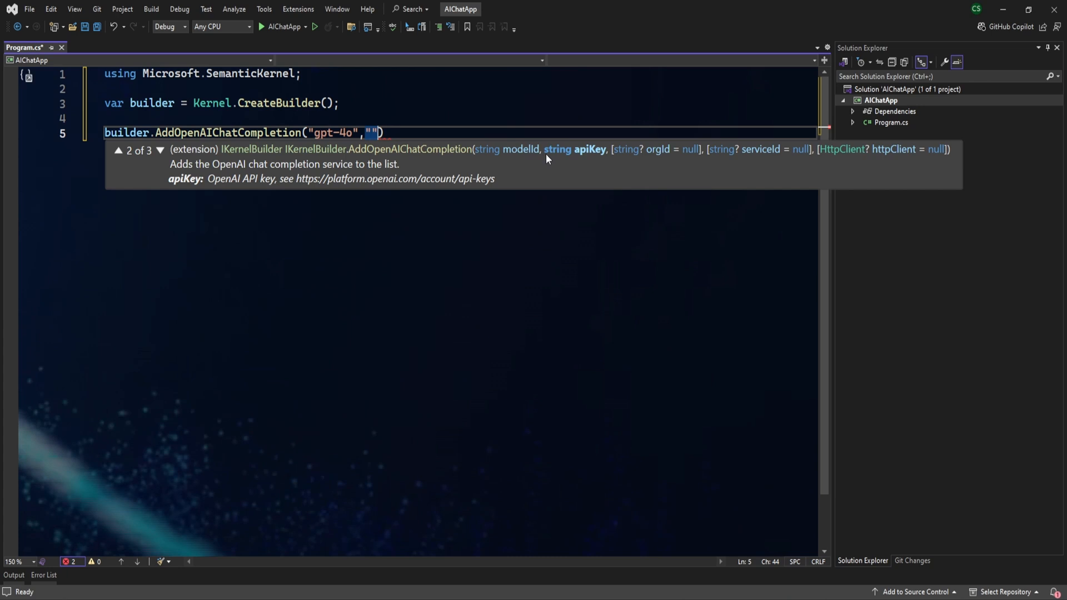
key(End)
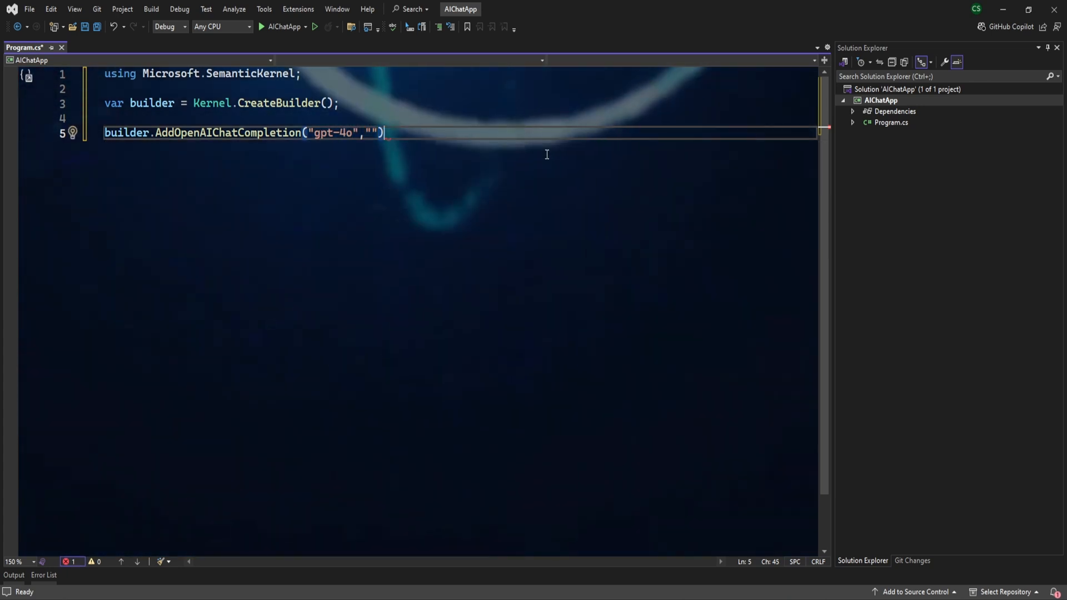
text(;)
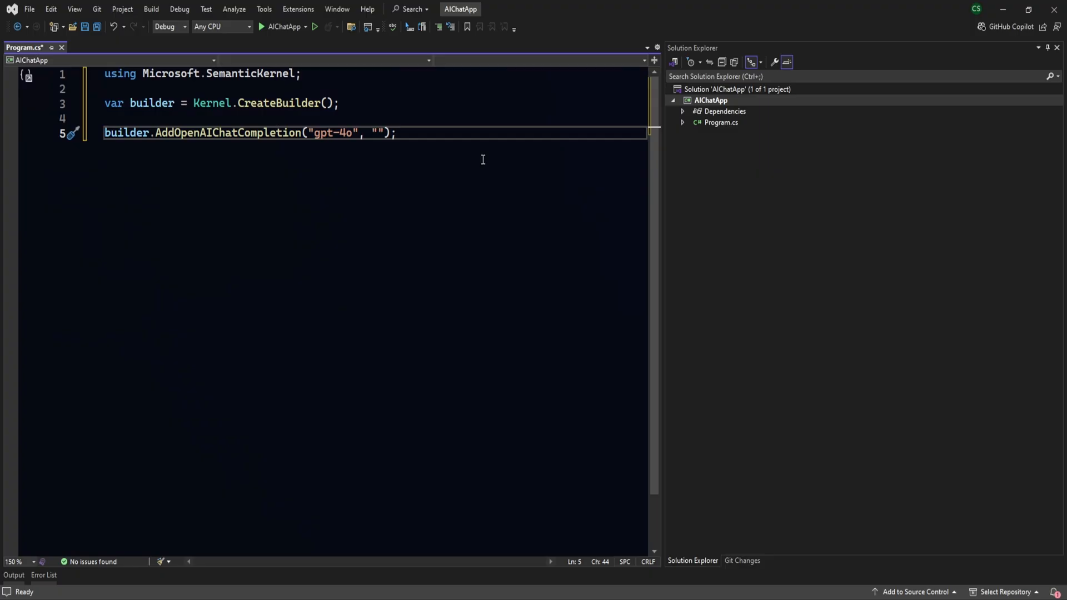
key(ctrl+v)
drag(433, 560, 241, 561)
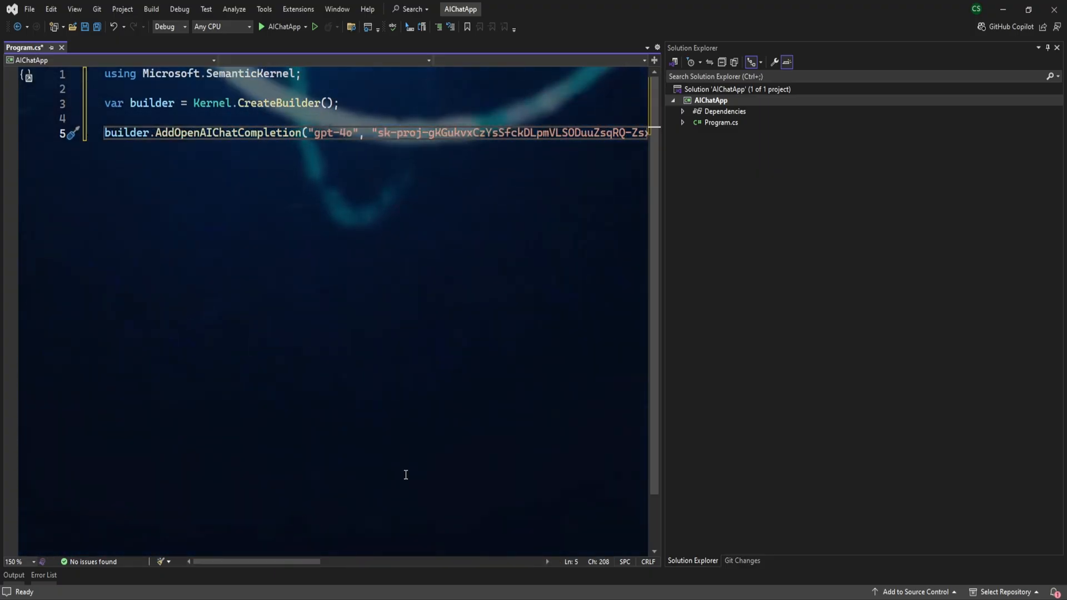
key(End)
key(Return)
key(Return)
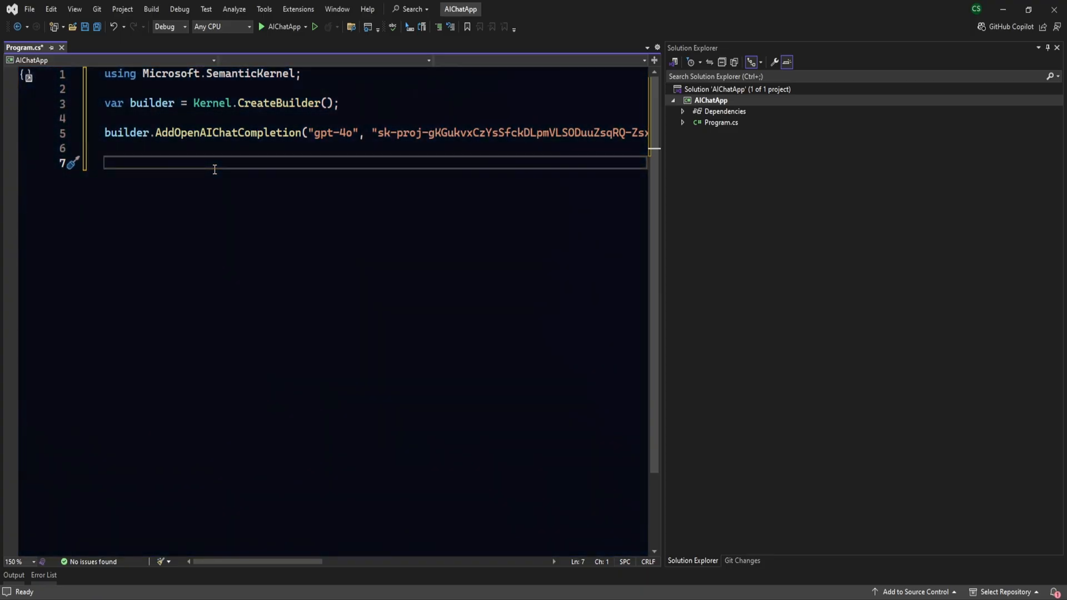
text(Ker)
- Build the kernel and fetch IChatCompletionService via GetRequiredService, noting the new ChatCompletion import
key(Tab)
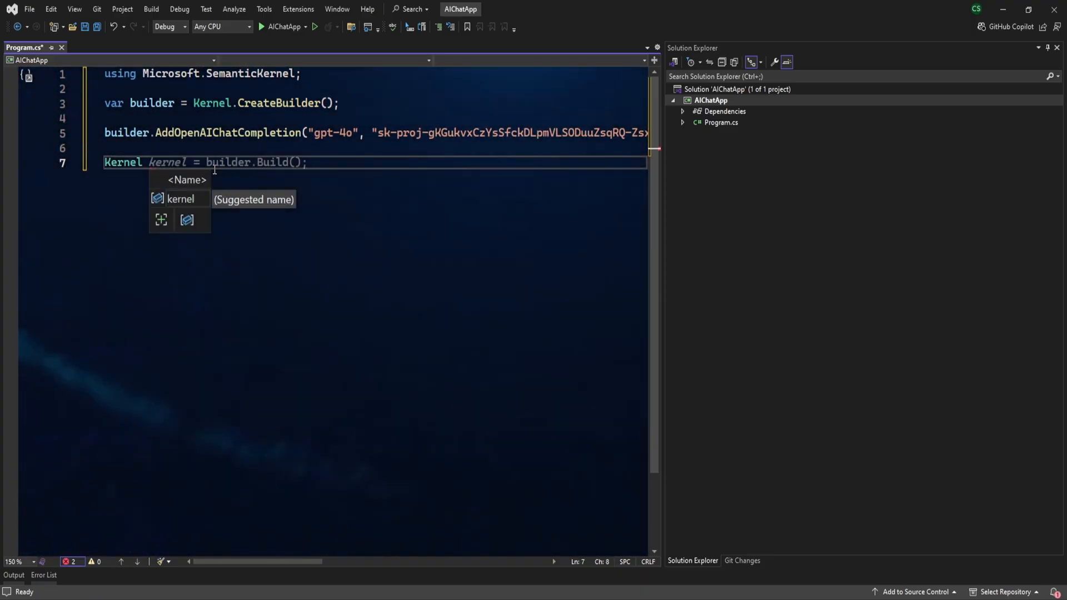
key(Tab)
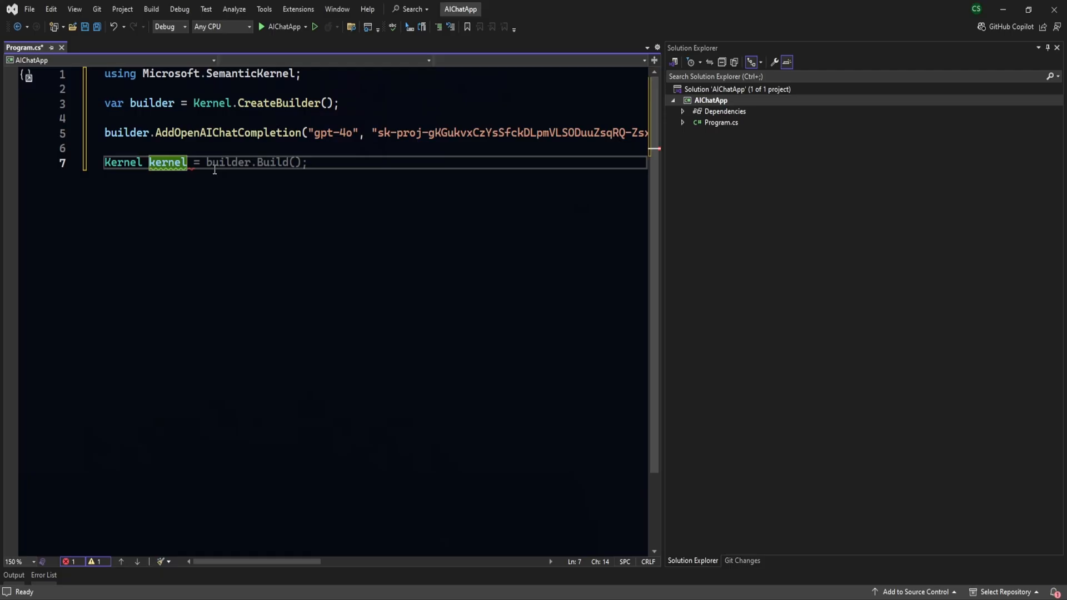
key(Return)
key(Return)
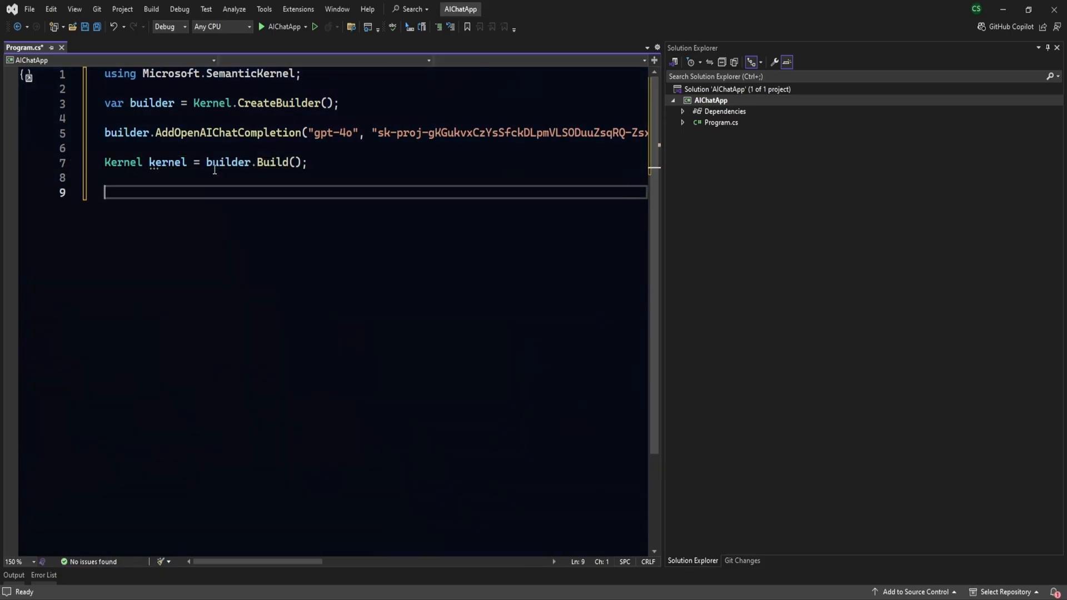
text(va)
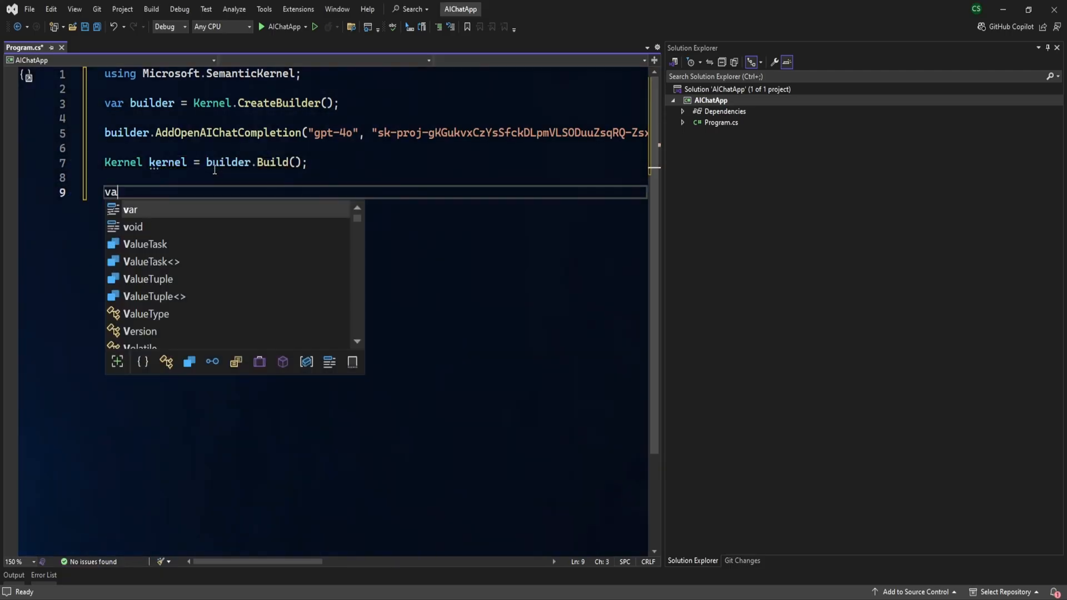
text(r chatServ)
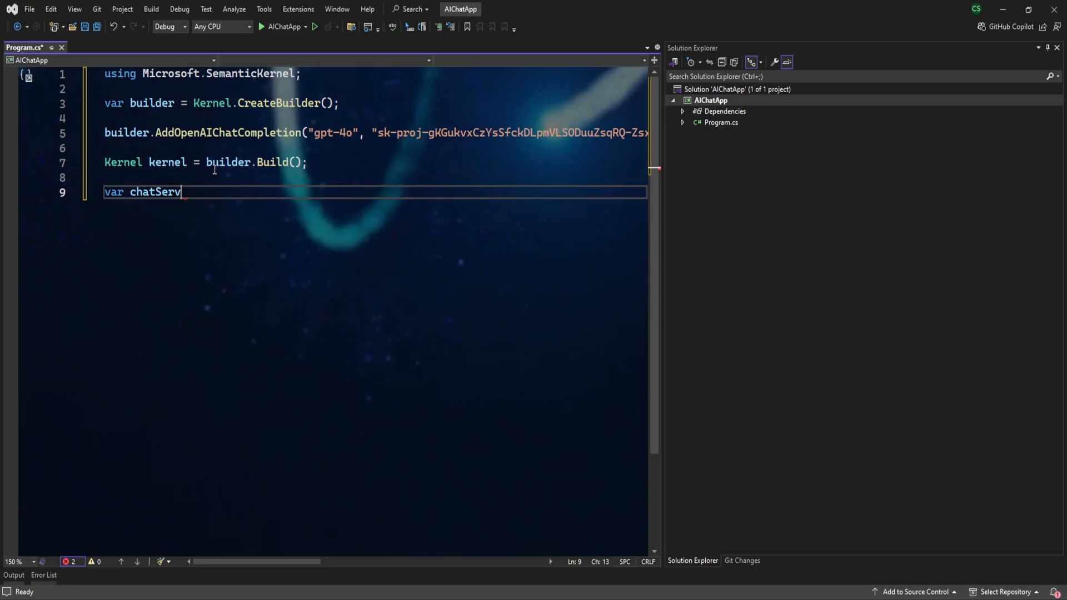
text(ice =)
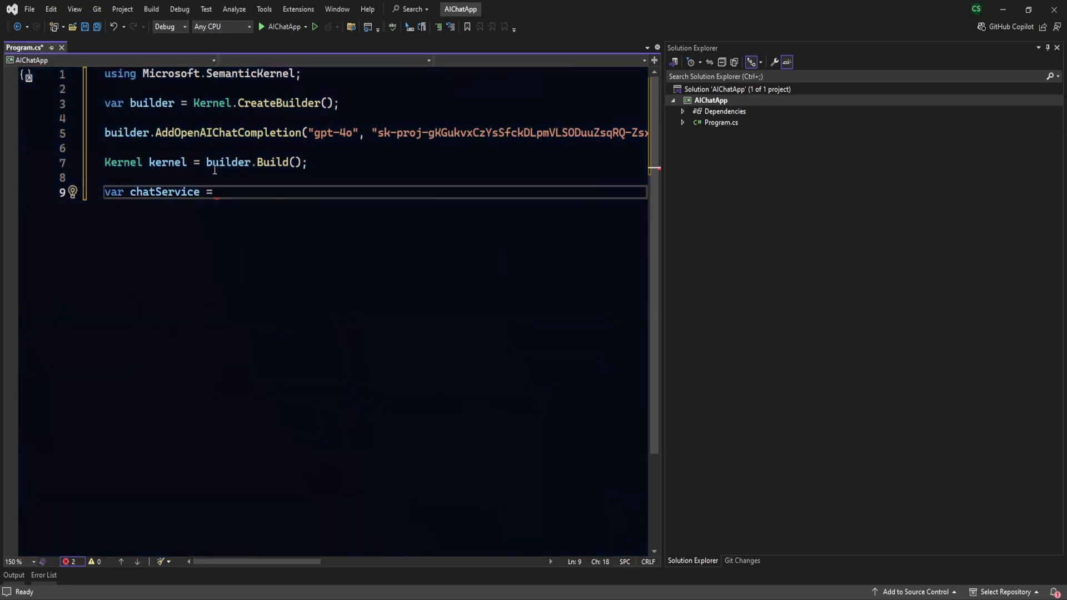
text(kernel.)
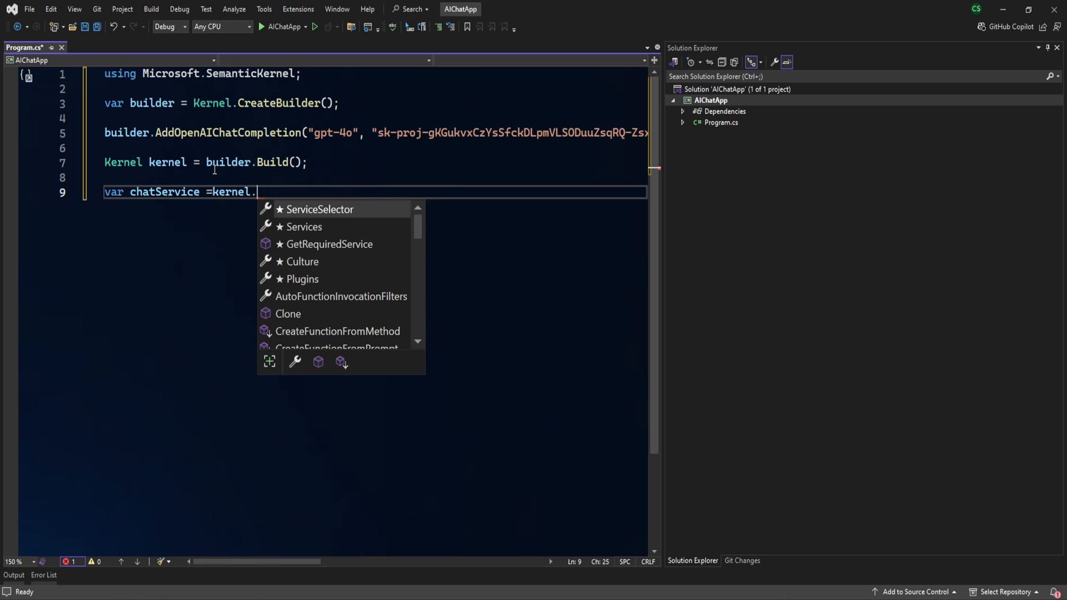
text(Get)
key(Tab)
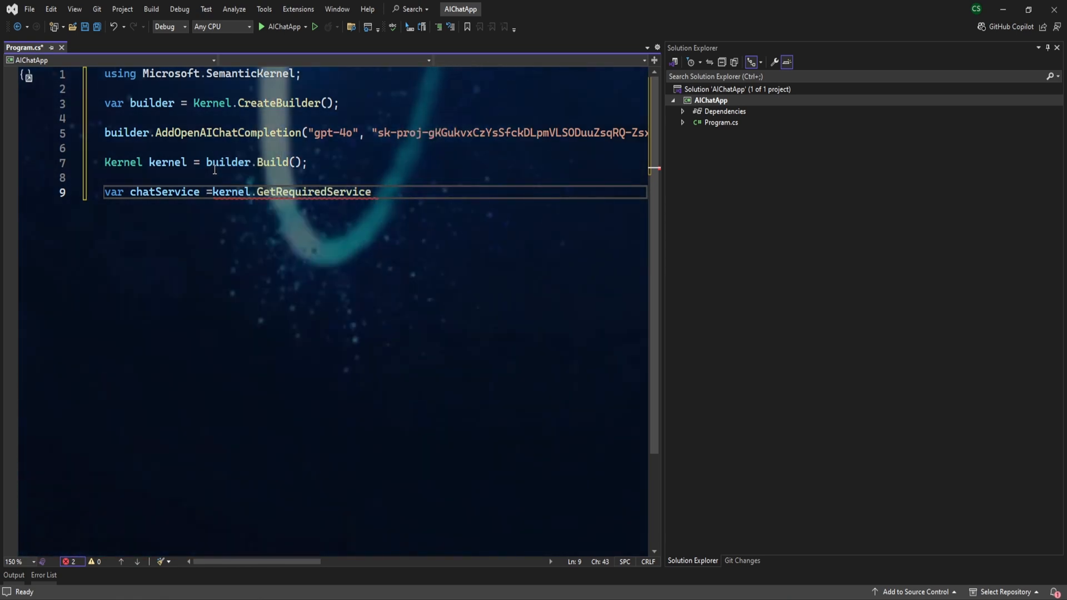
text(<I)
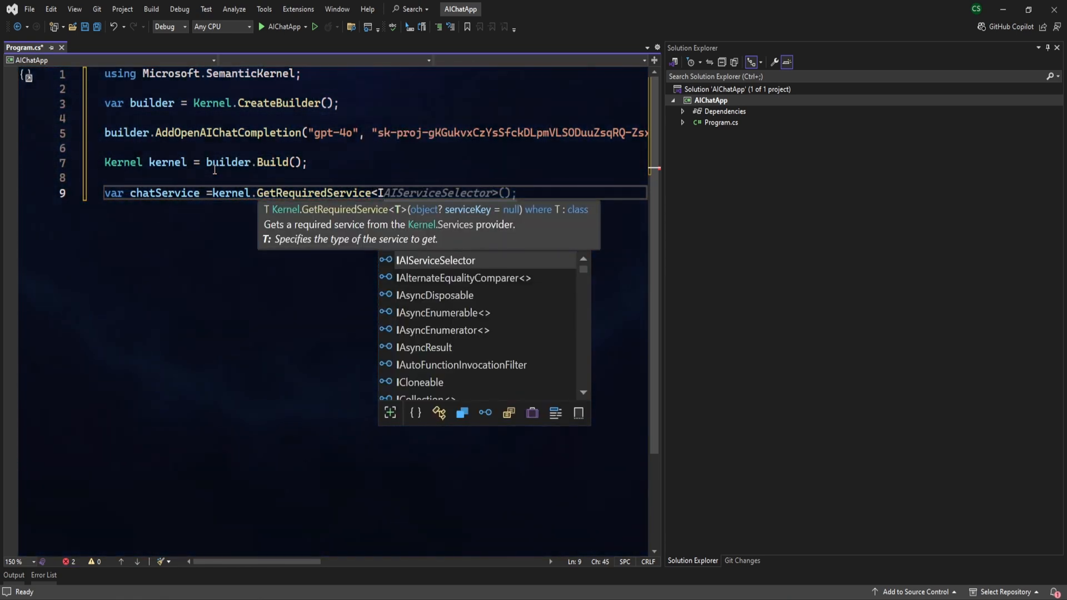
text(ChatCo>)
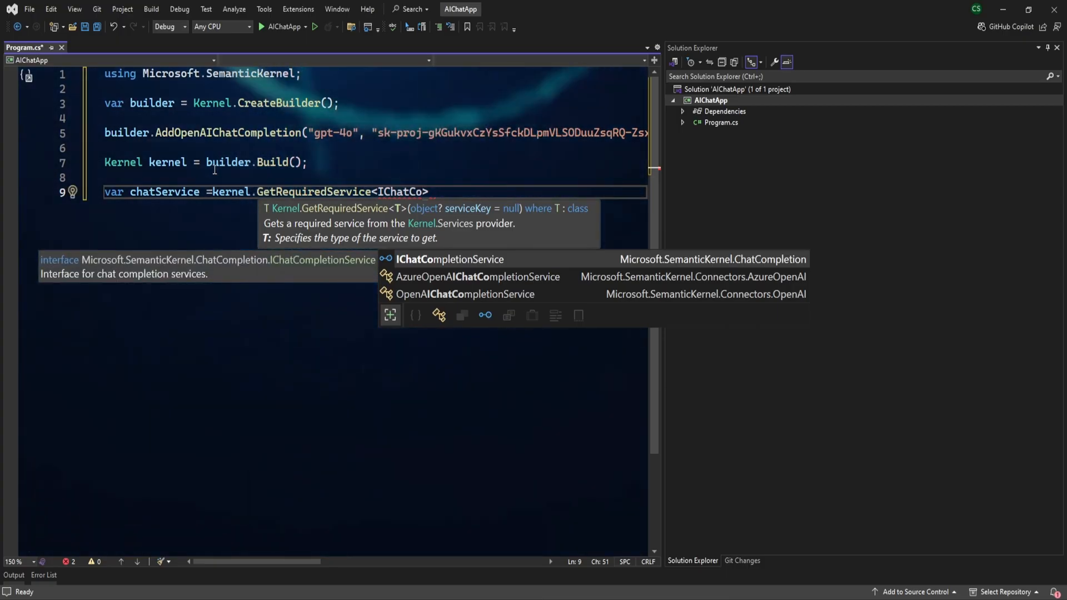
key(Tab)
text(>();)
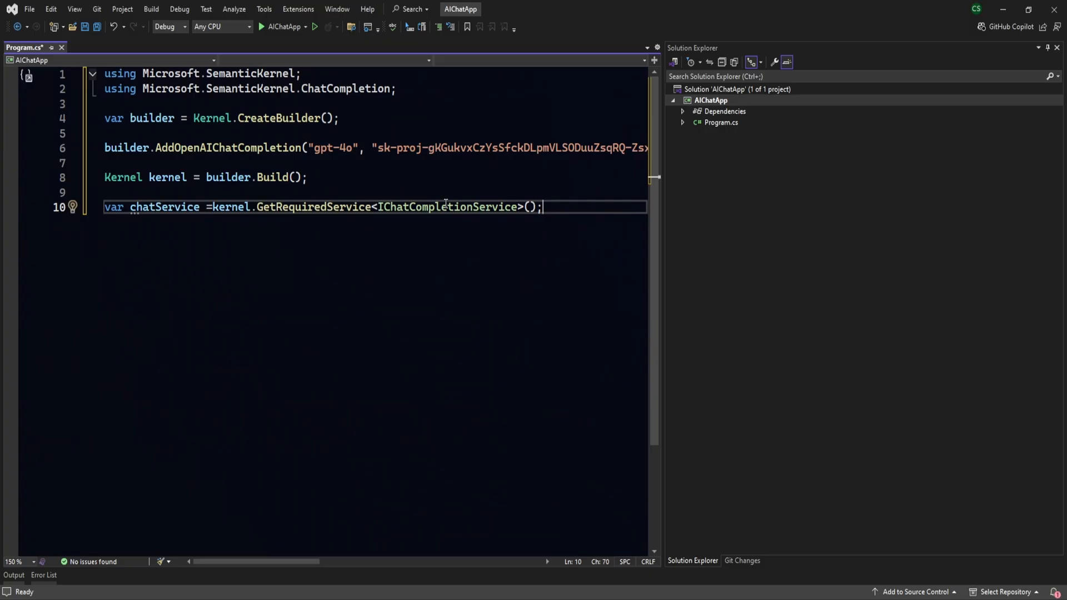
click(392, 89)
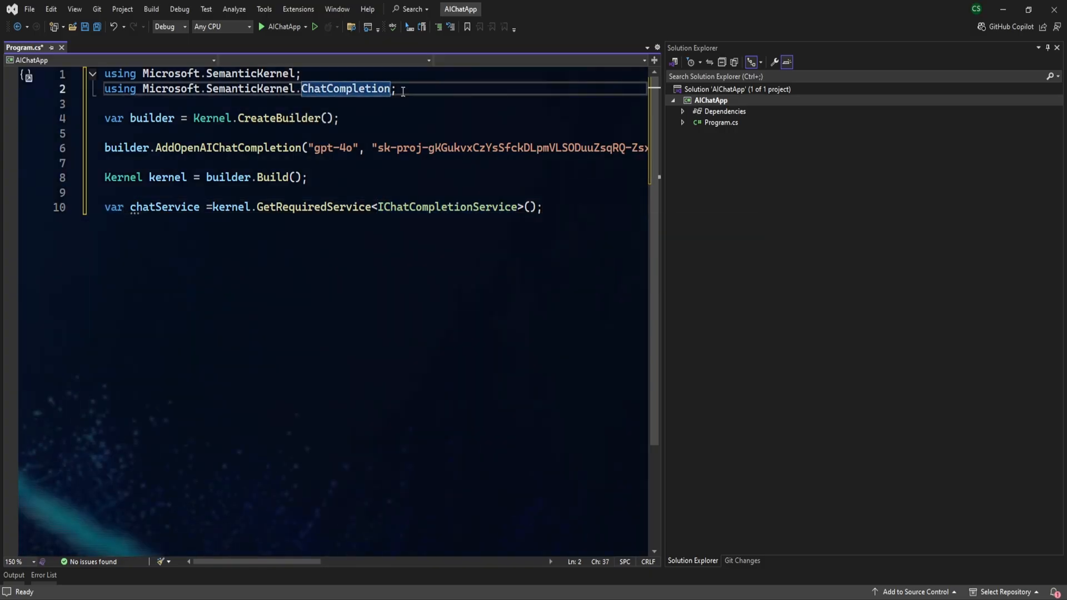
drag(403, 90, 104, 88)
click(573, 215)
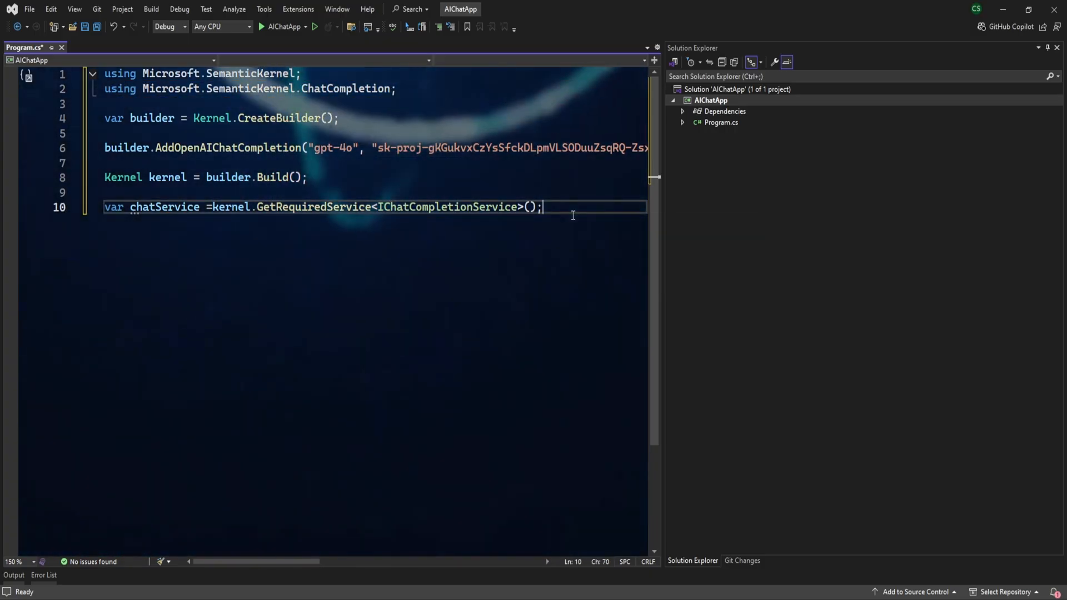
key(Return)
key(Return)
scroll(334, 250, down, 2)
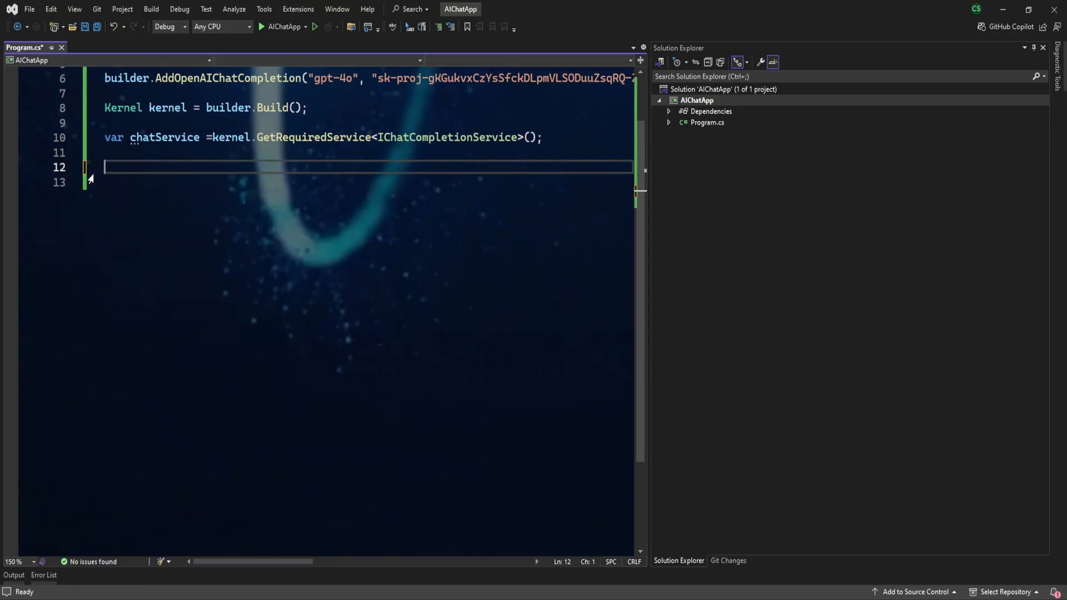
text(whi)
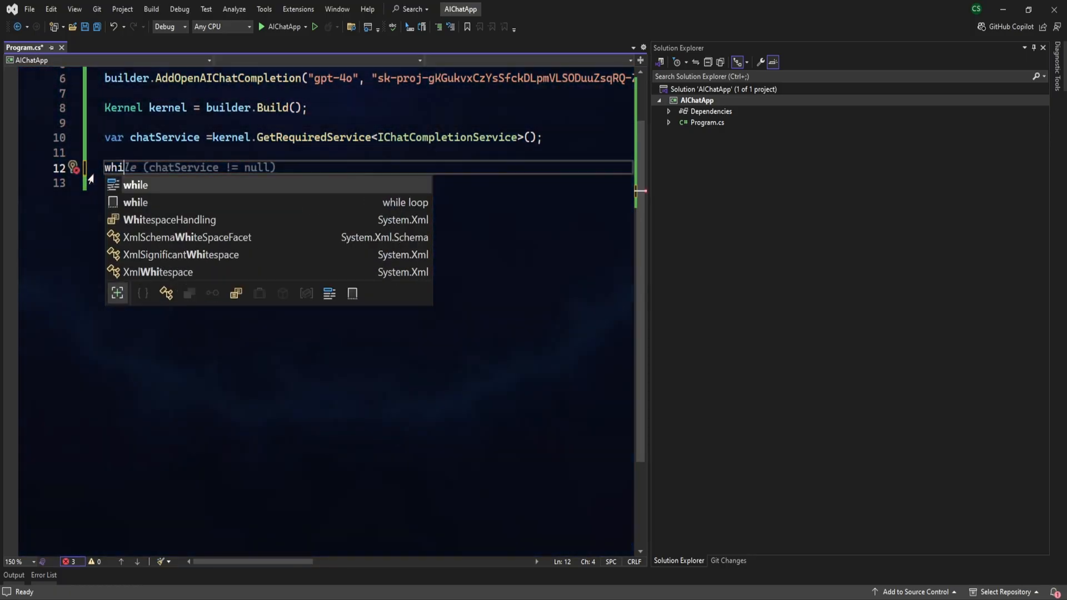
text(le)
- Start a while(true) loop that writes a User>> prompt and reads the line into userMessage
key(Tab)
text(Conso)
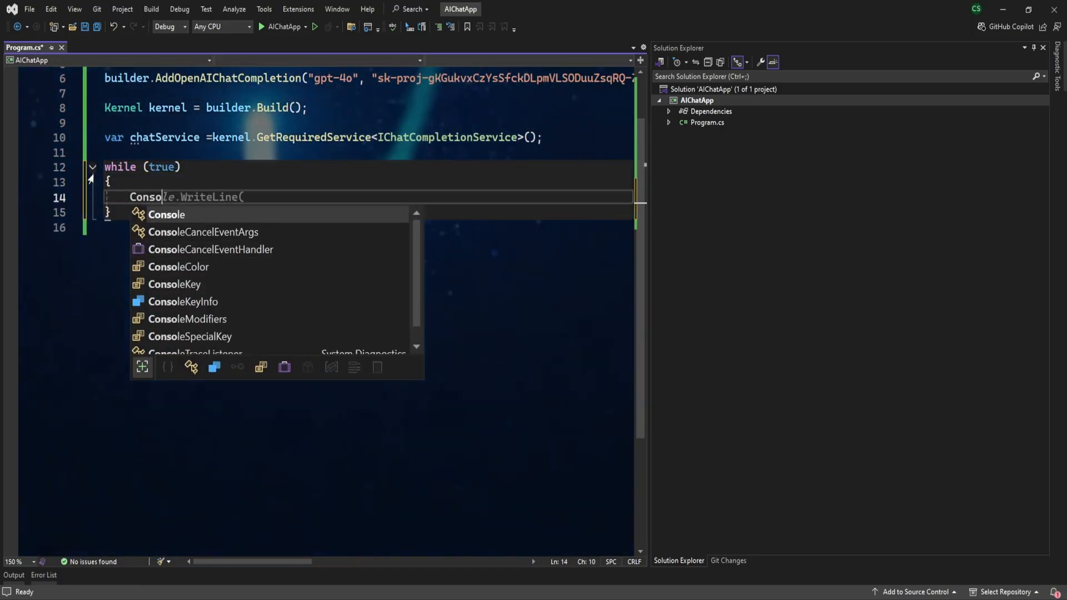
key(Tab)
text(.Wr)
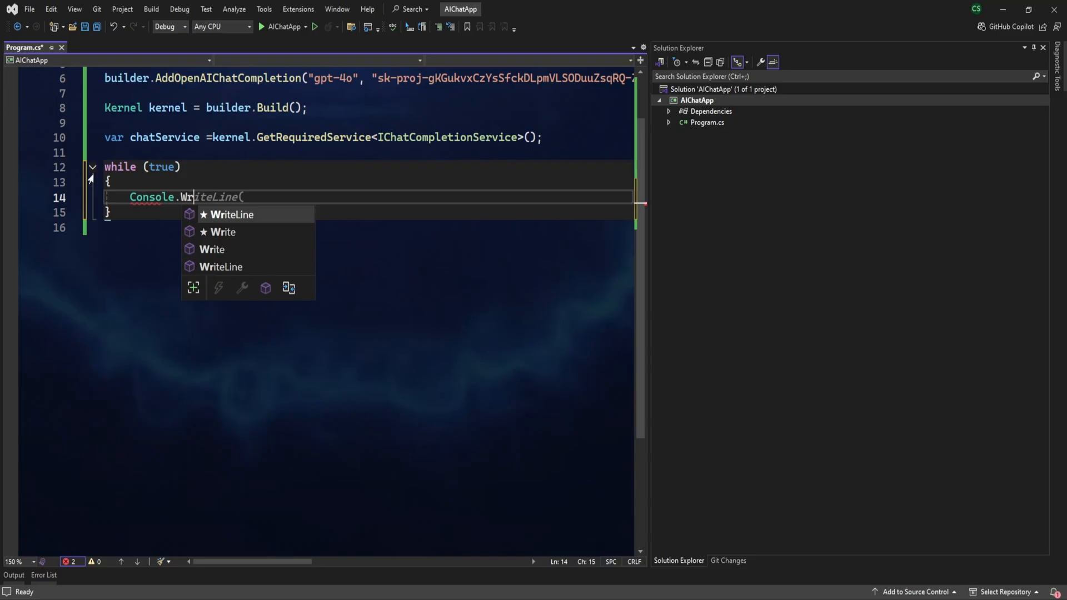
text(ite(")
text(User>>)
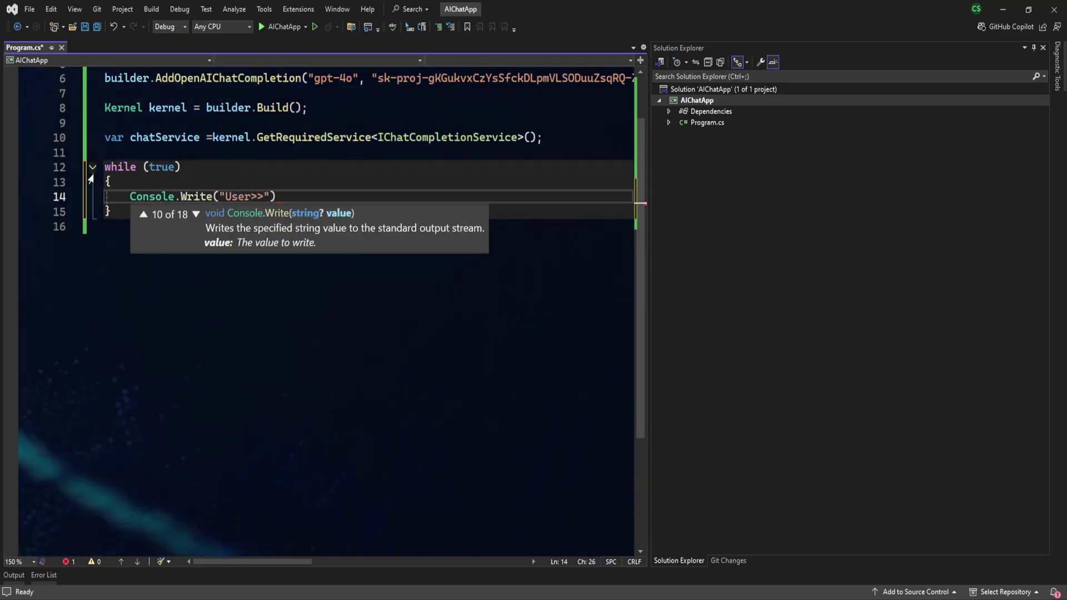
key(End)
text(;)
key(Return)
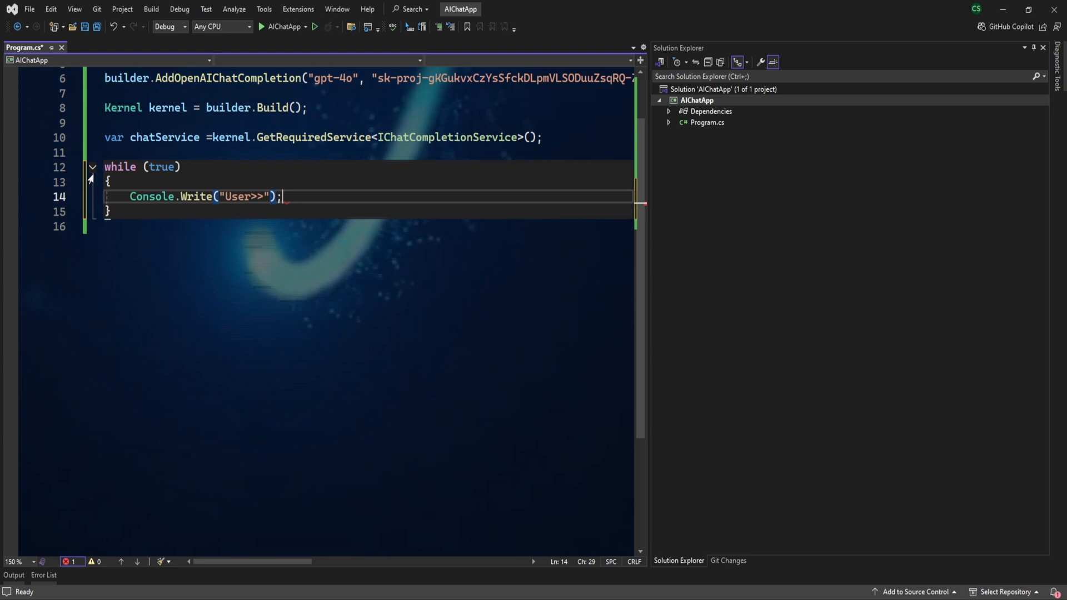
text(var userMessage =)
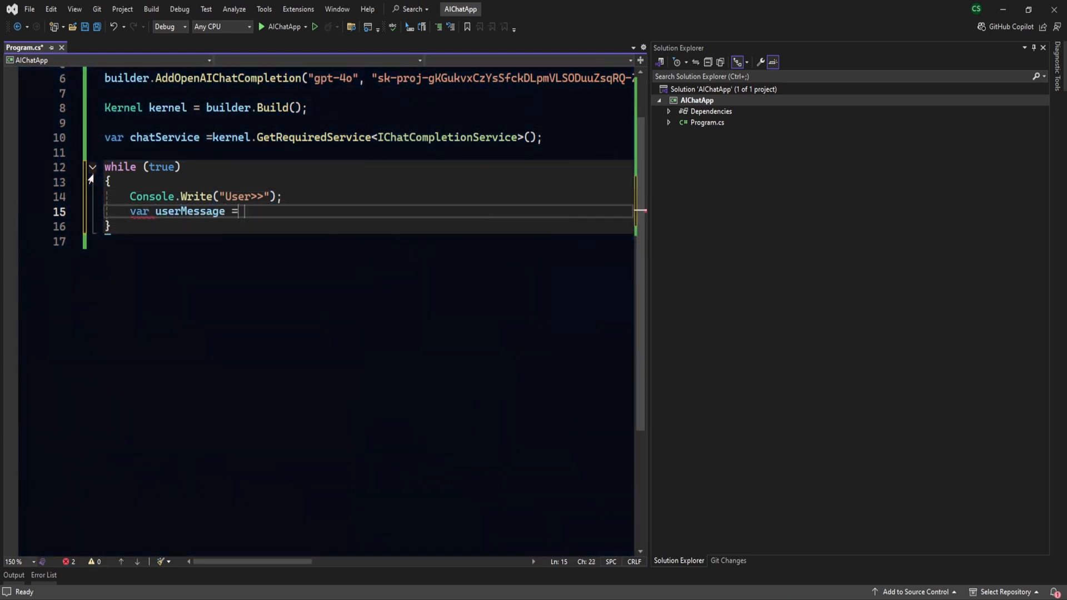
text(Consol)
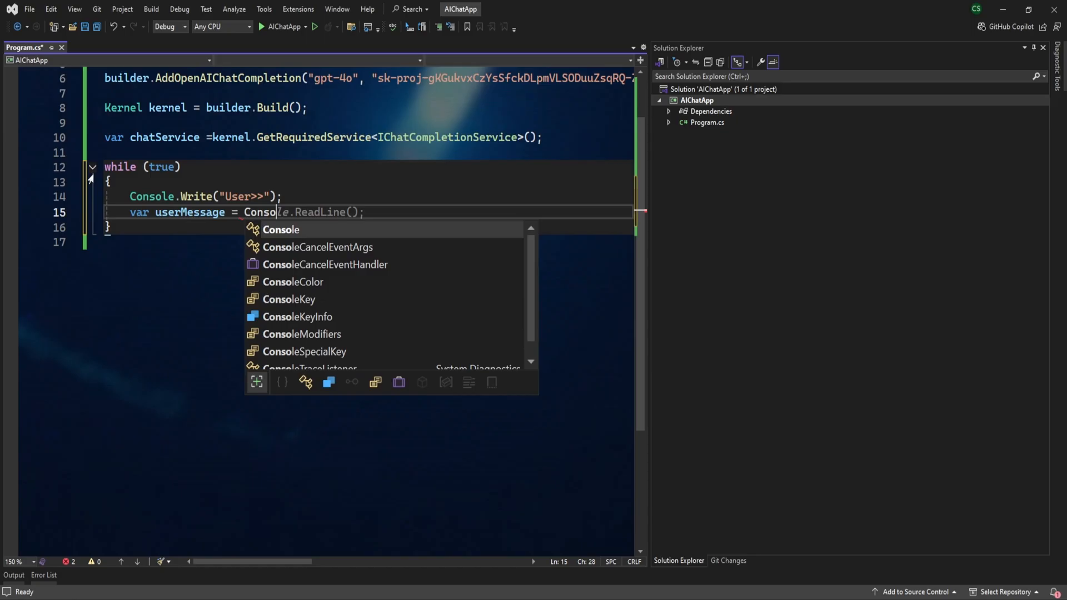
key(Tab)
text(;)
key(Return)
key(Return)
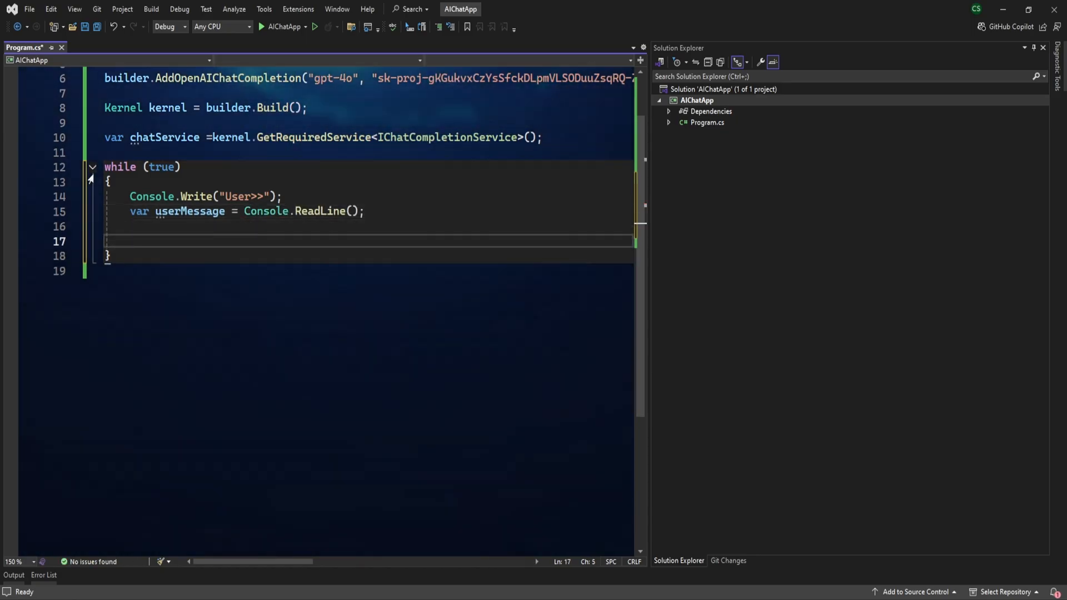
text(var res)
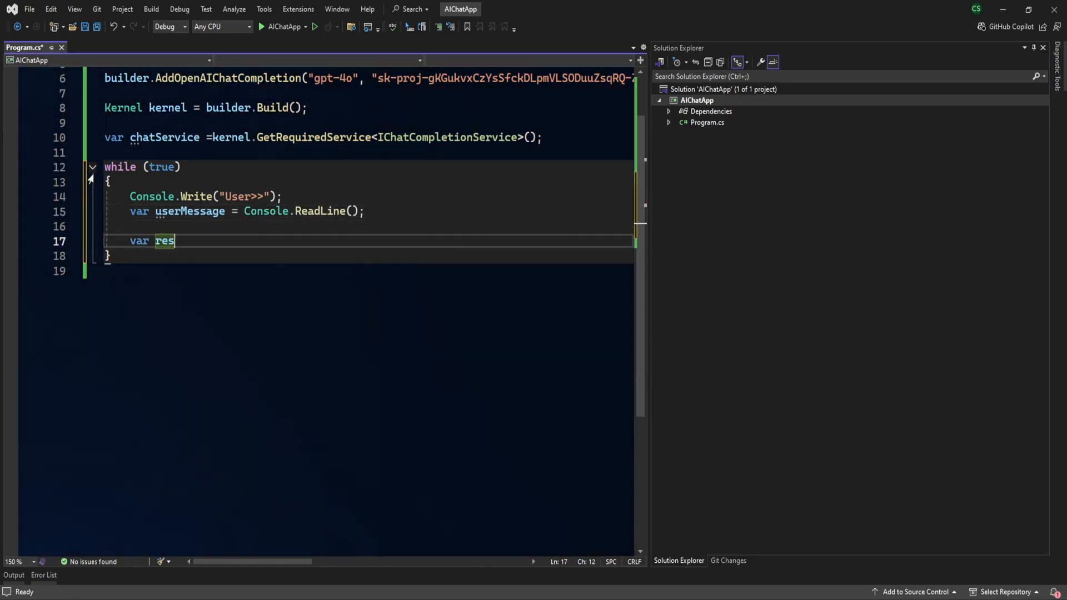
text(ponse)
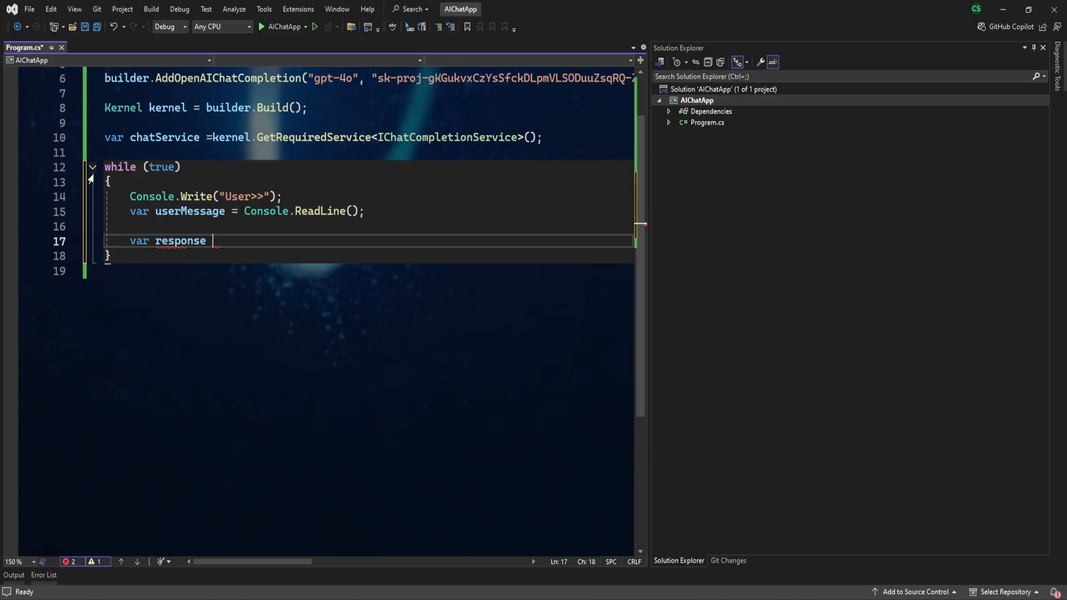
text( = cha)
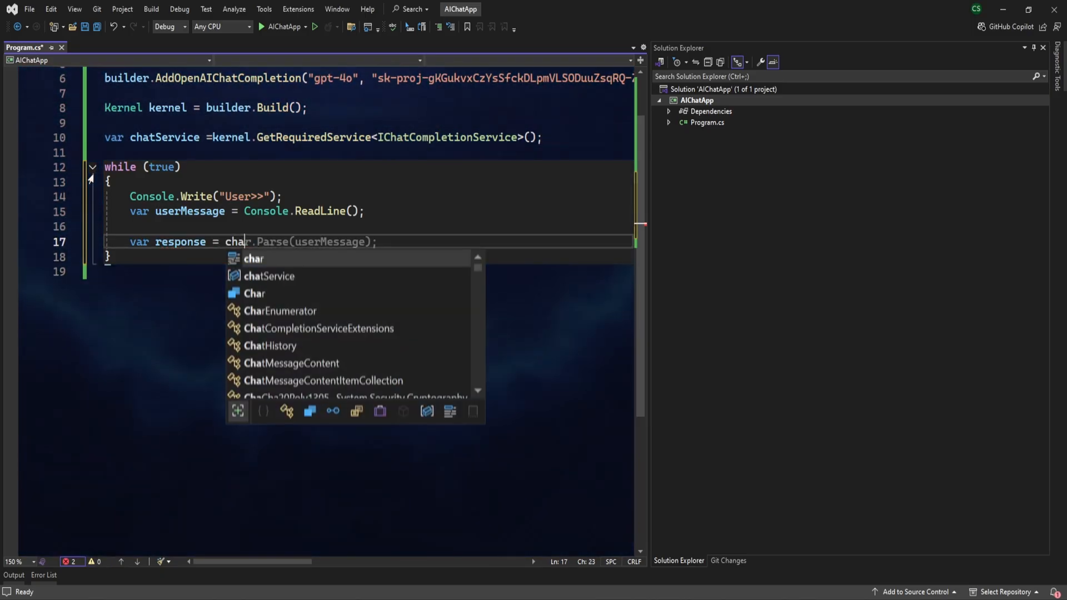
- Request a streaming reply with chatService.GetStreamingChatMessageContentsAsync(userMessage, kernel: kernel)
key(Tab)
text(.Get)
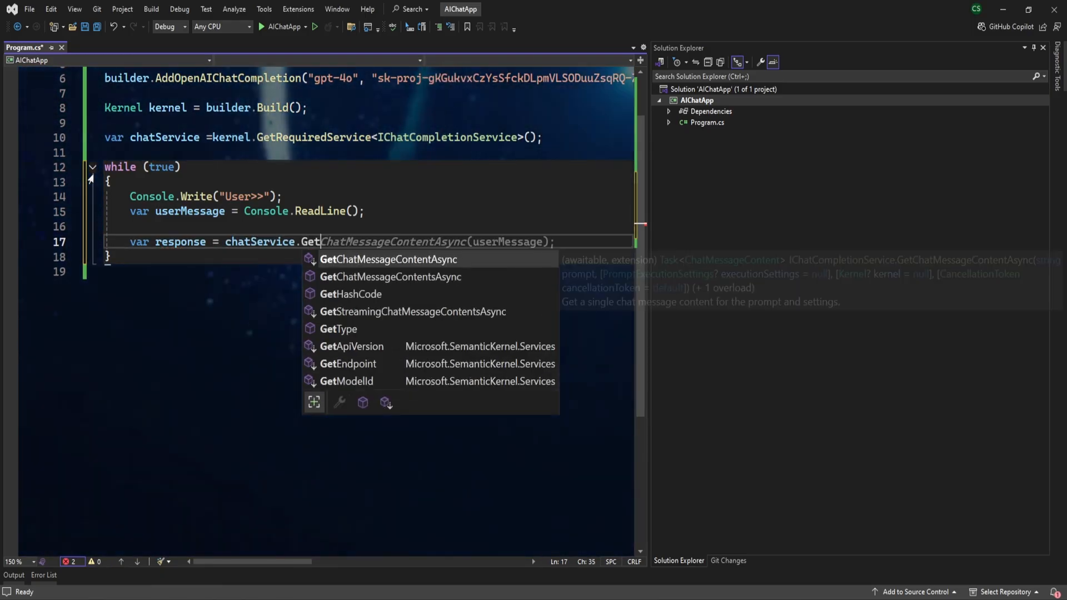
text(St)
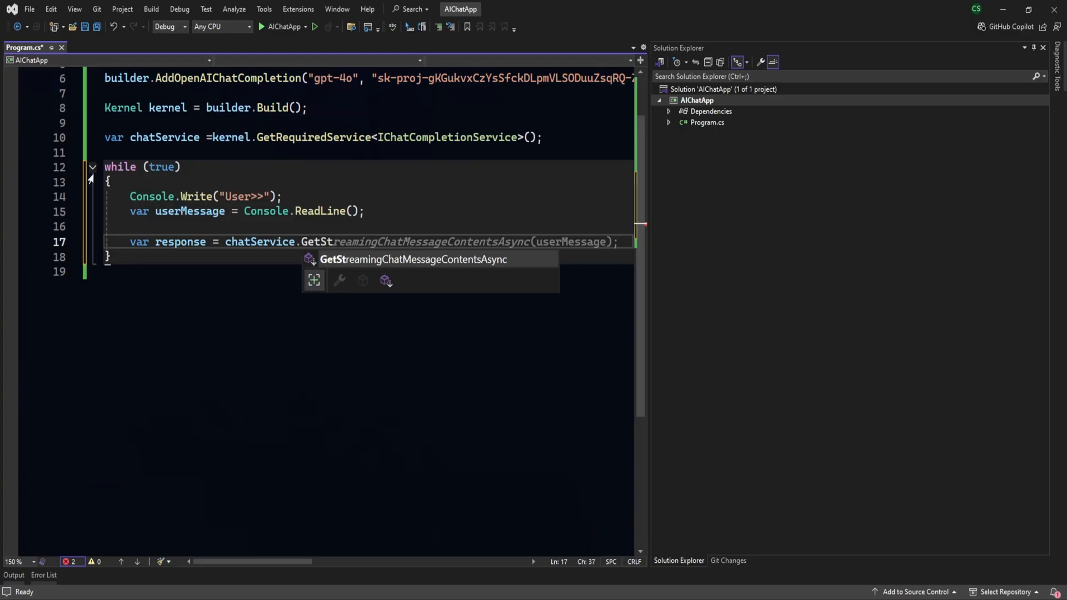
key(Tab)
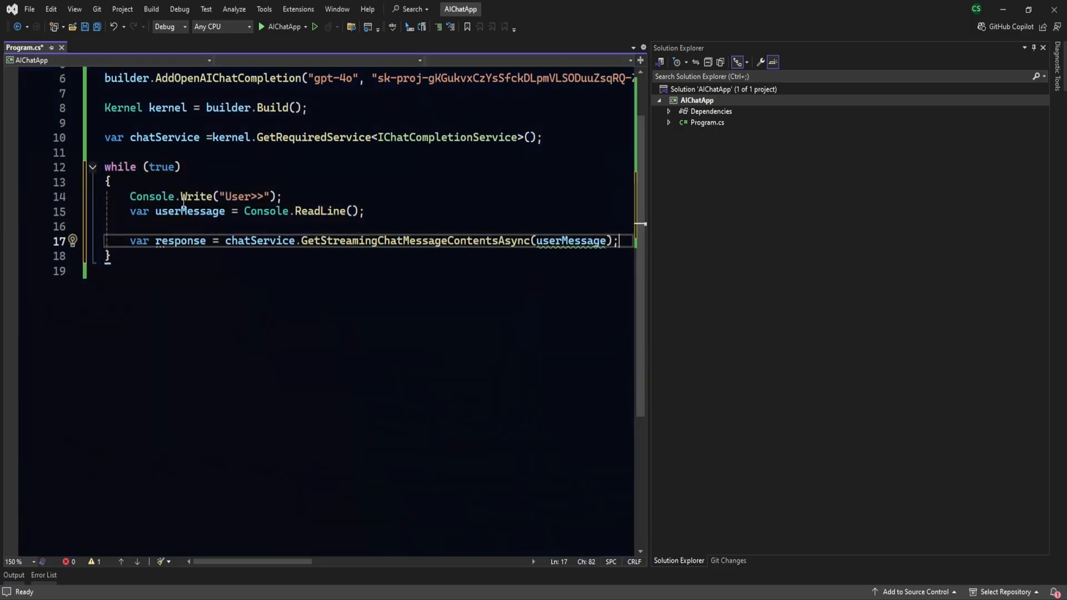
key(Left)
key(Left)
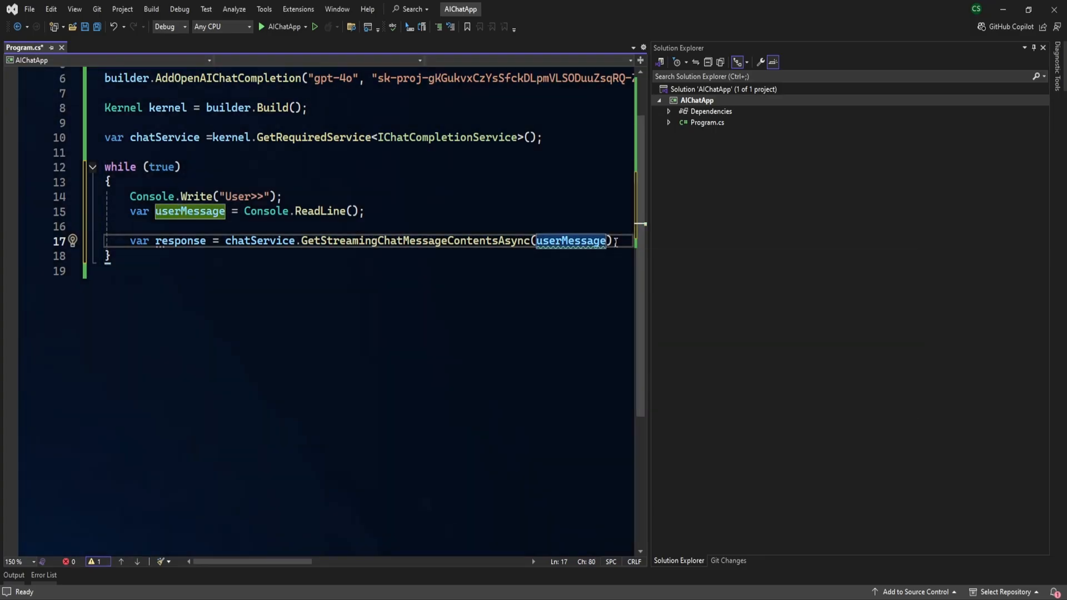
text(ker)
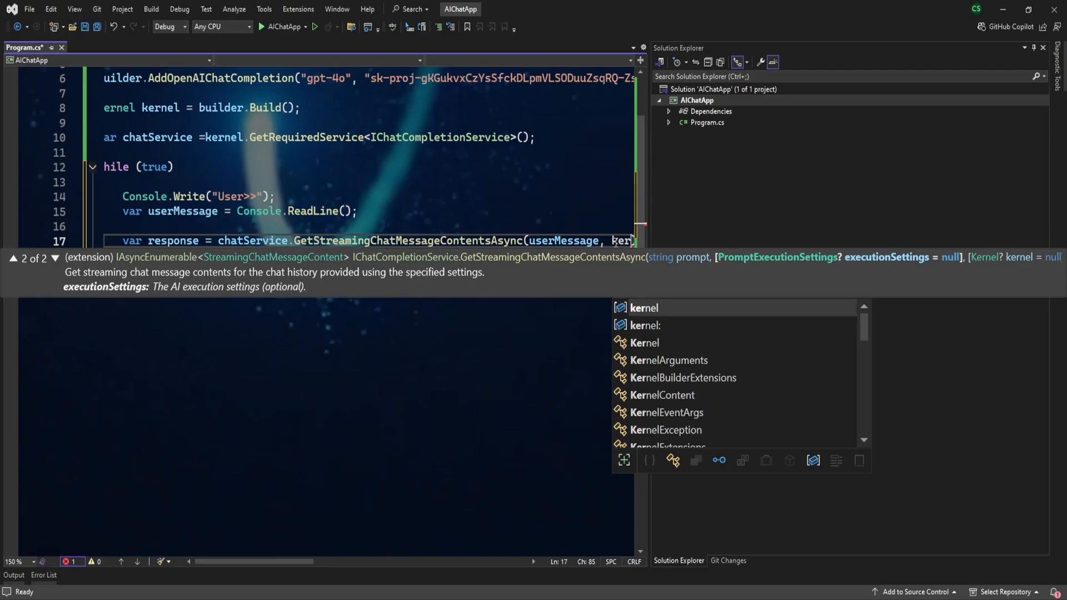
text(nel:kernel:ker)
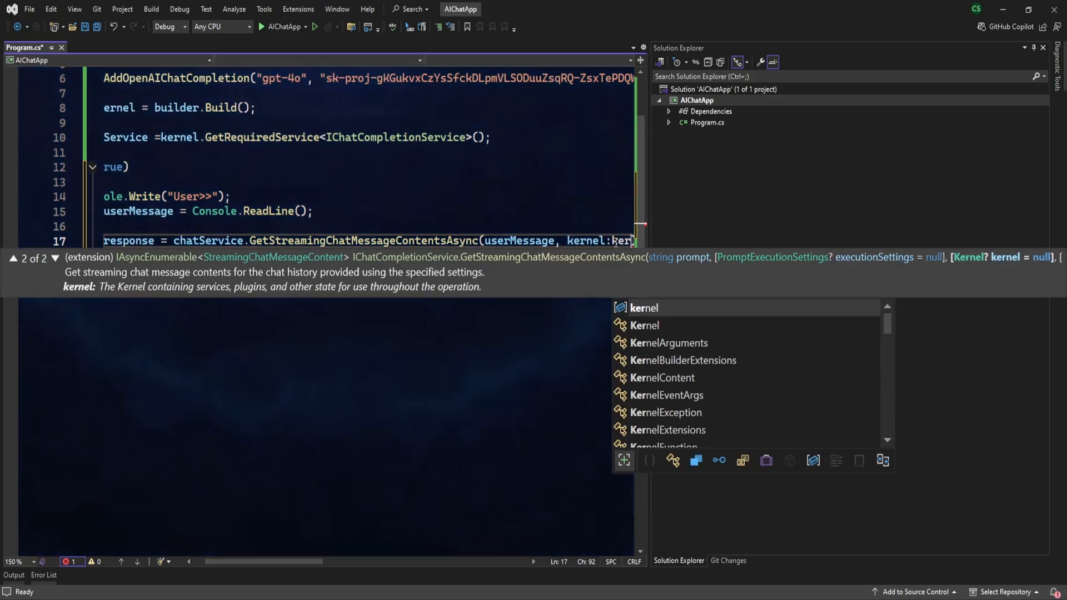
key(End)
key(Return)
key(Return)
text(Conso)
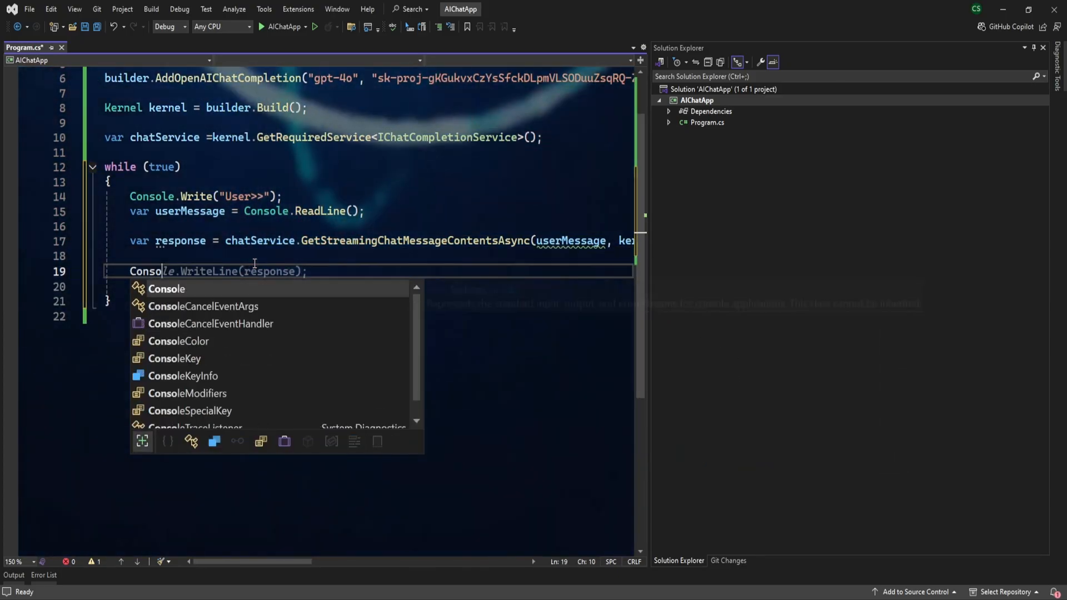
text(le)
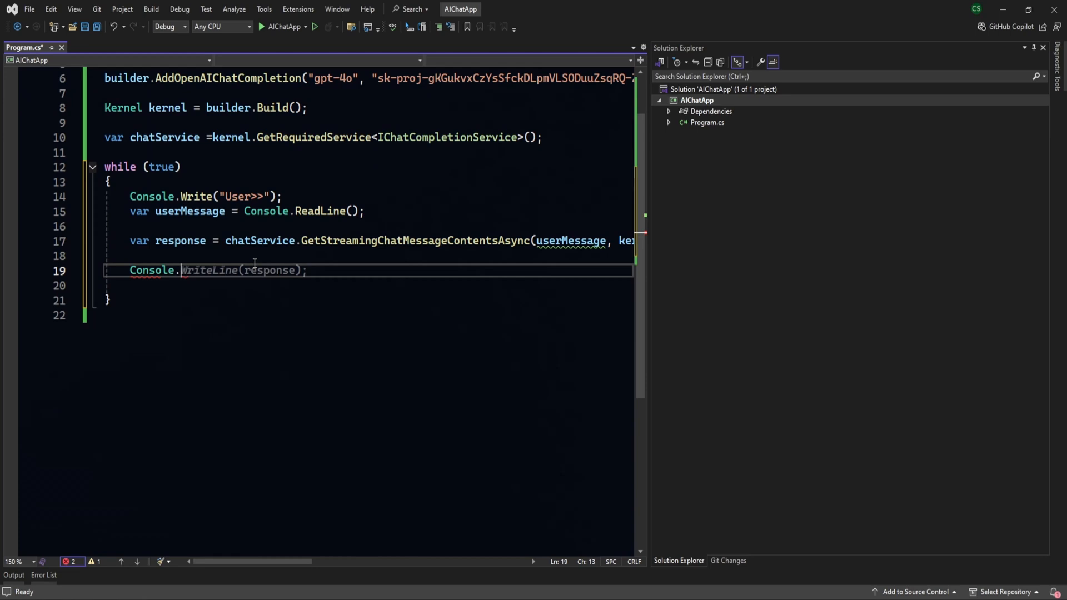
text(.Write("A)
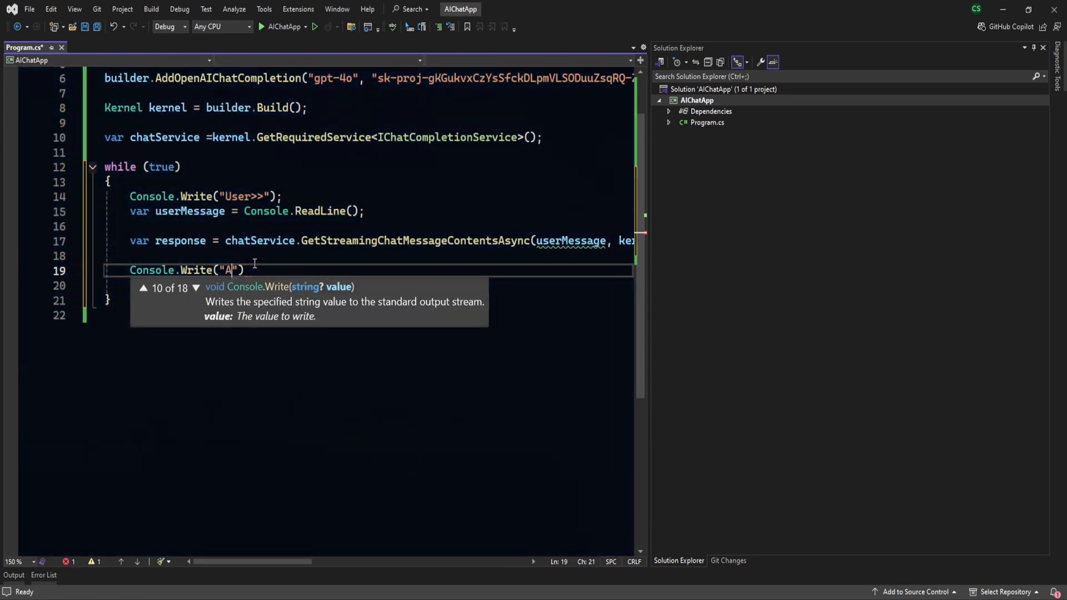
text(I )
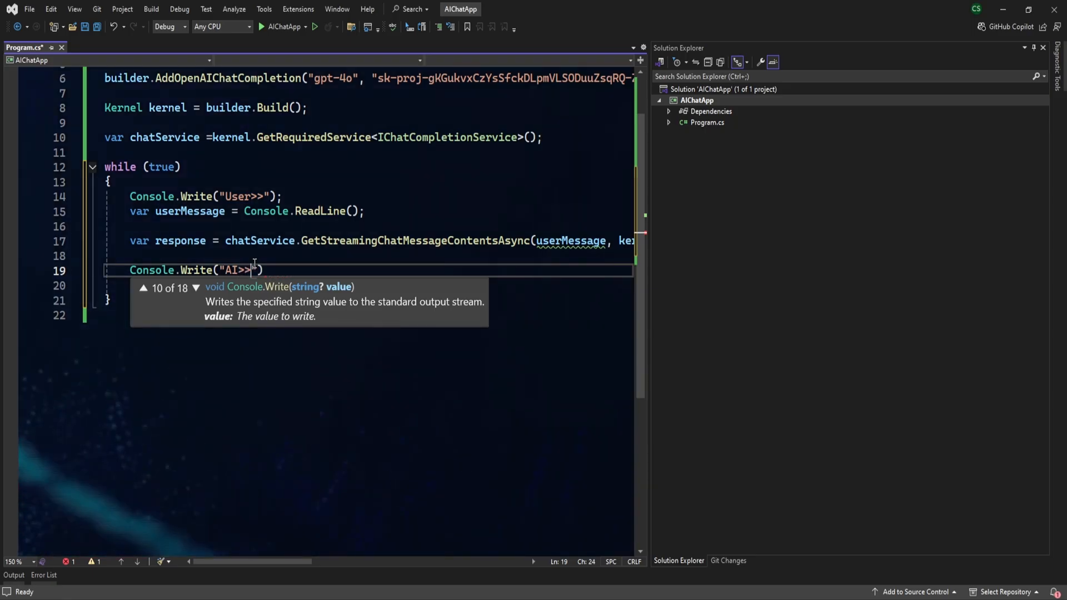
text(");)
- Write an AI>> prefix, then await foreach over response writing each chunk, ending with Console.WriteLine()
key(Return)
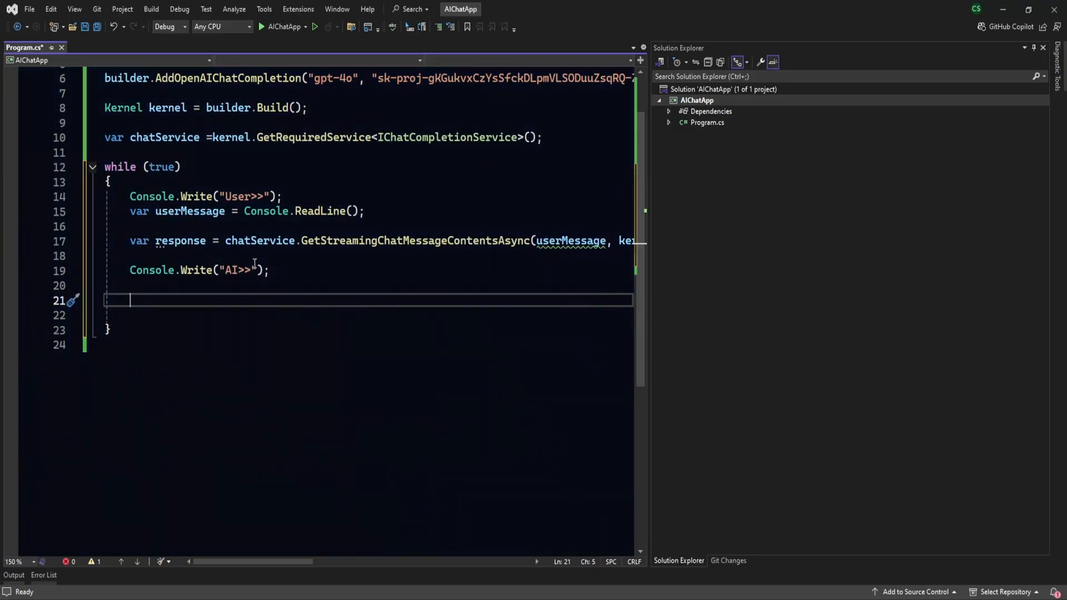
text(await )
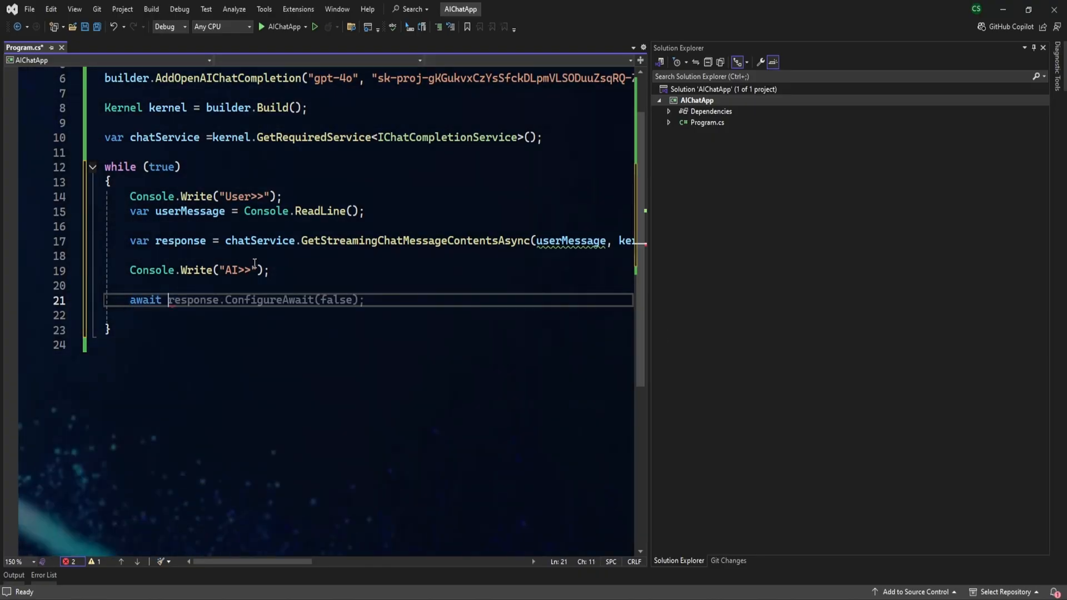
text(foreach)
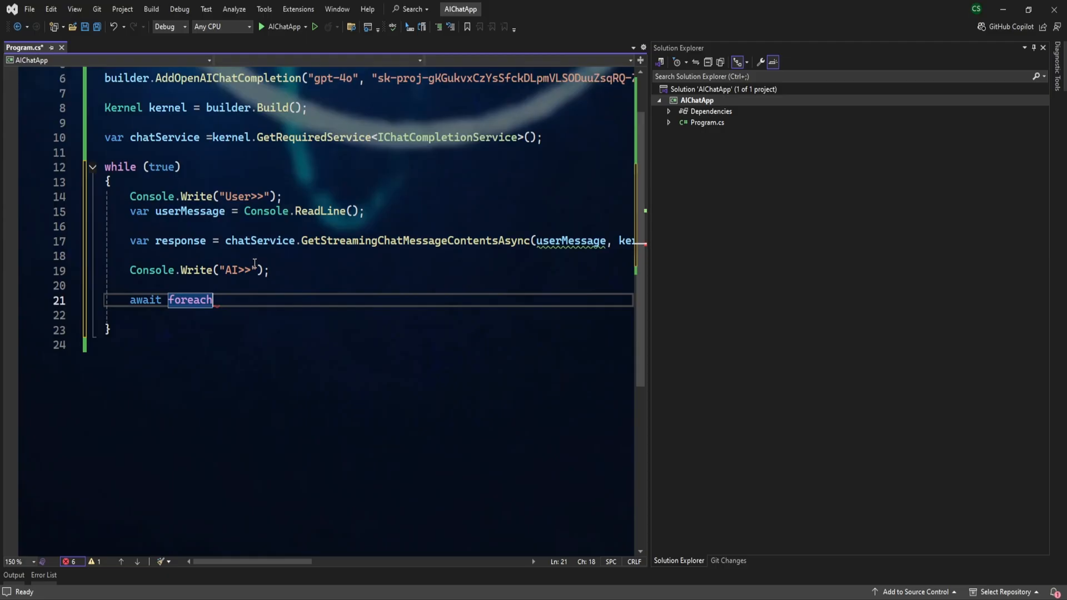
text((var chat in response) {)
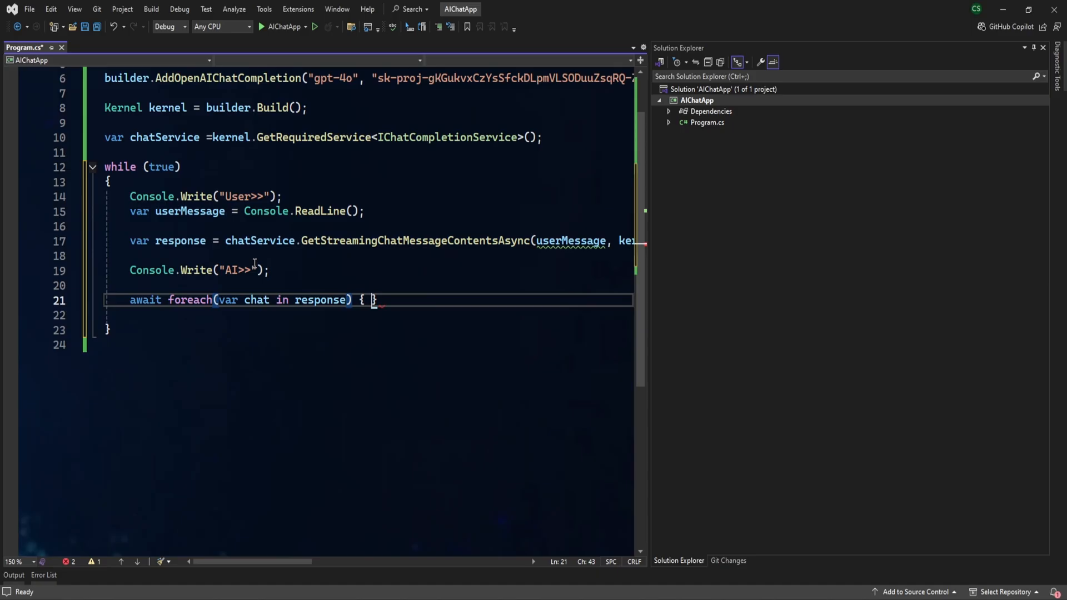
key(Return)
text(Console.WriteL)
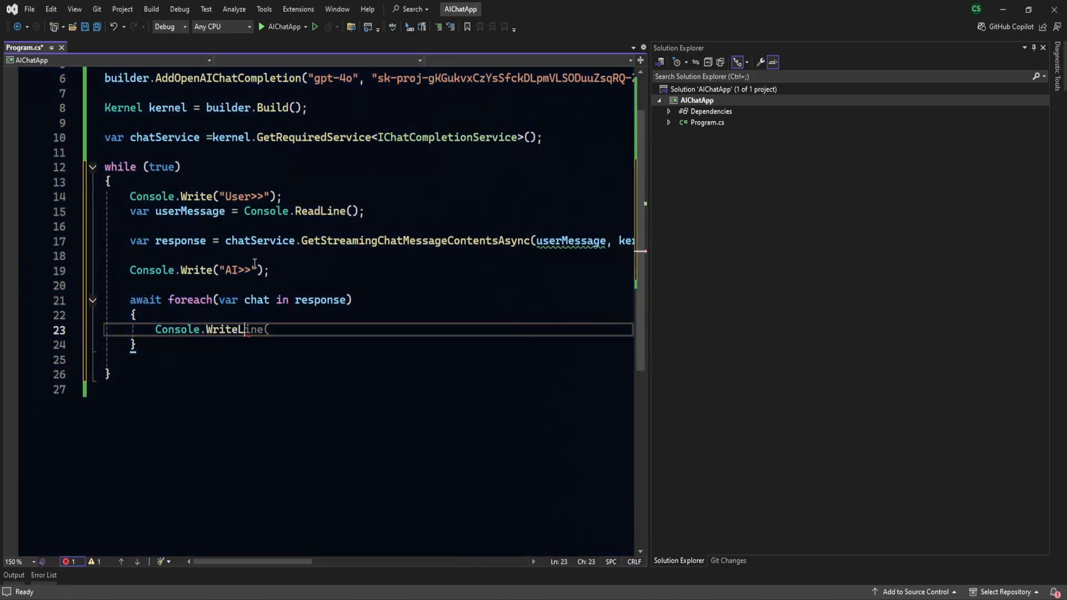
text(ine((chat)
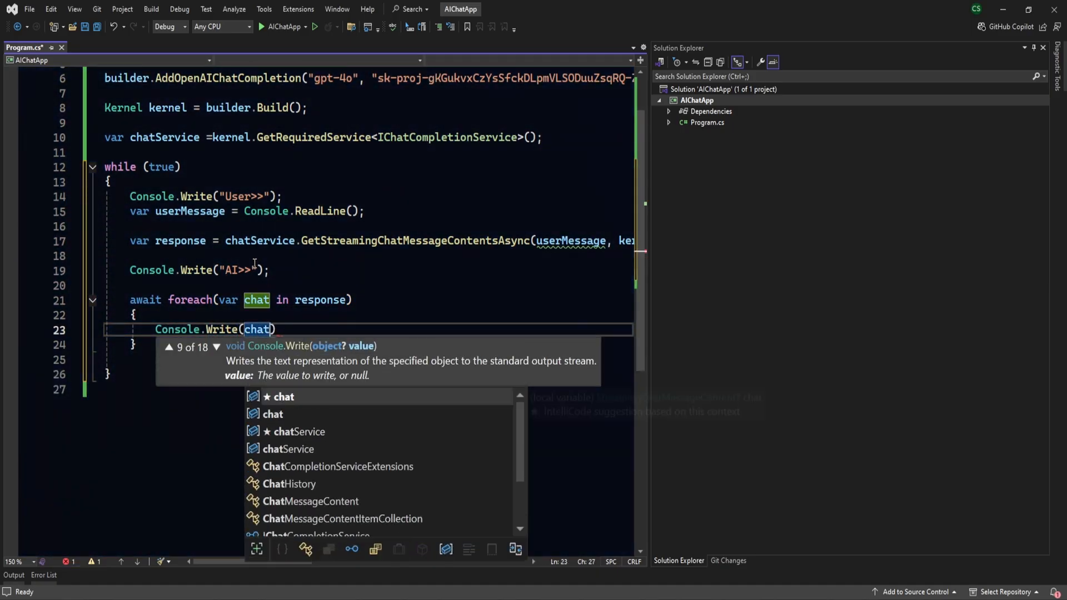
key(Right)
key(Down)
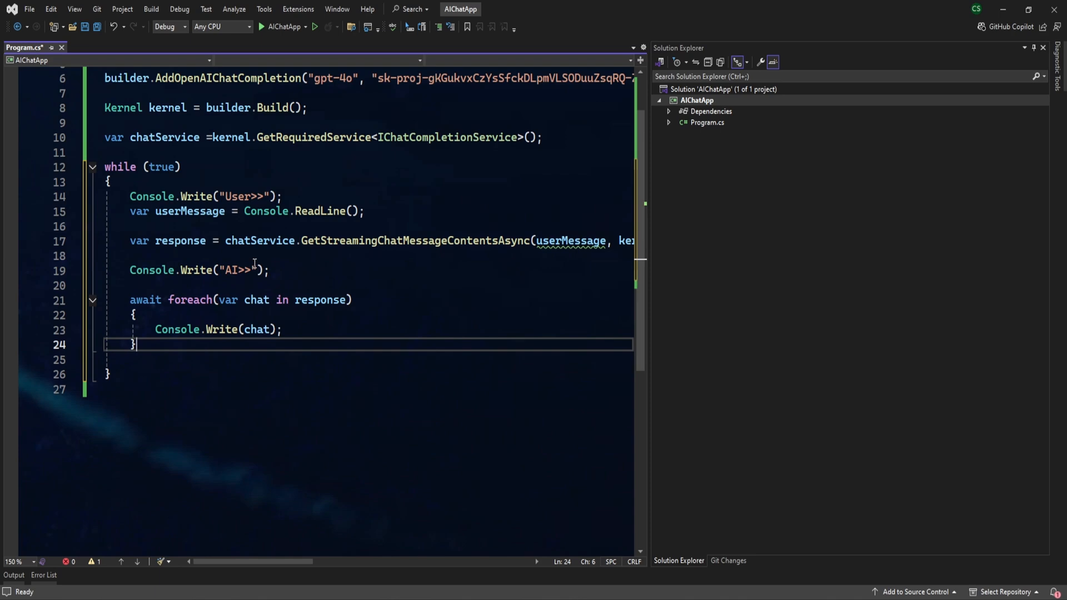
key(End)
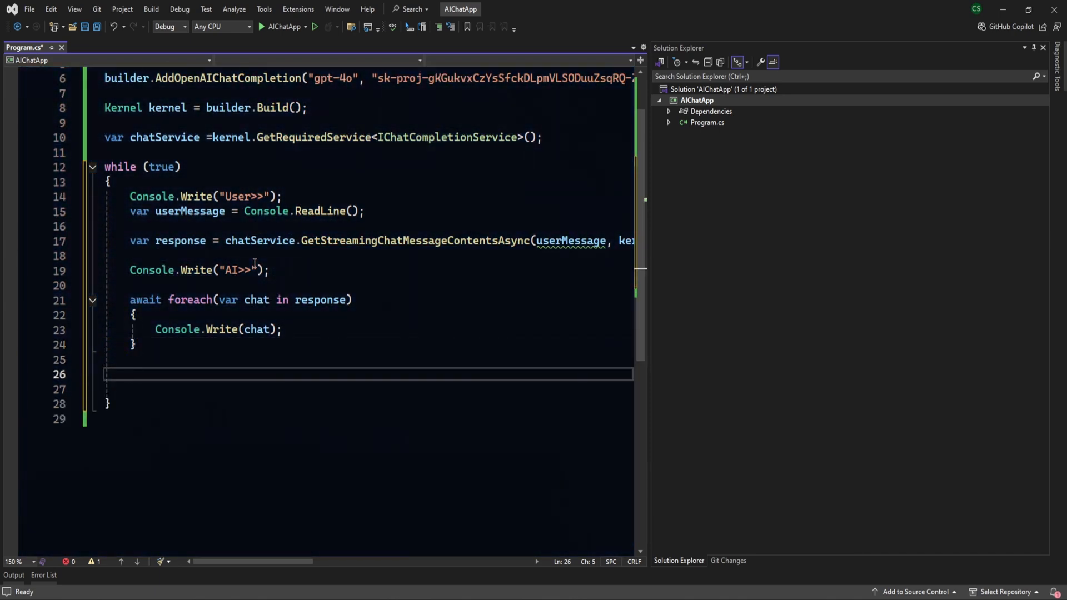
text(C)
key(Tab)
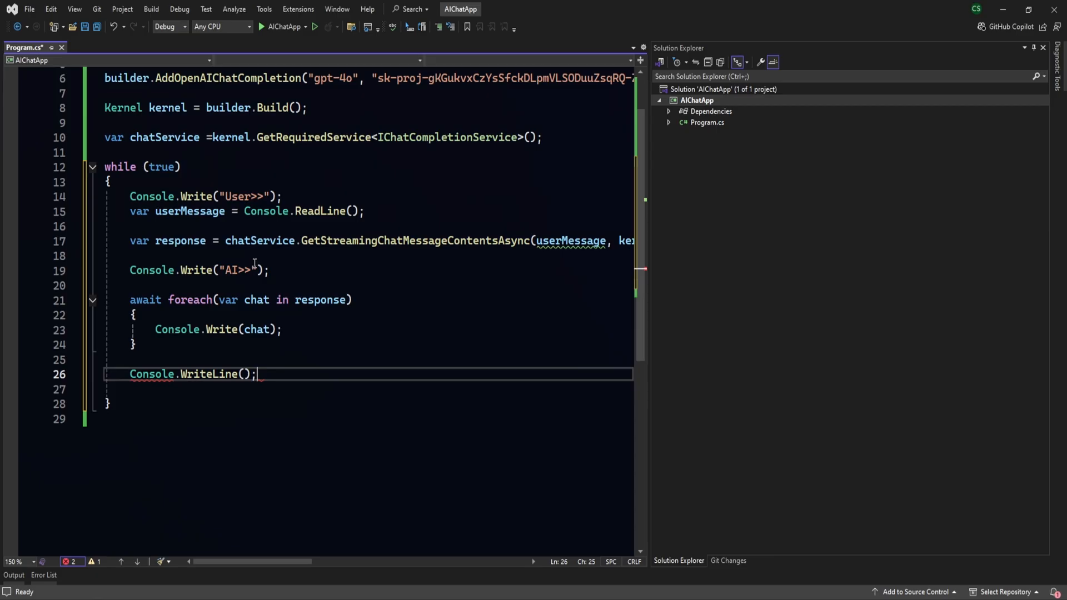
click(331, 301)
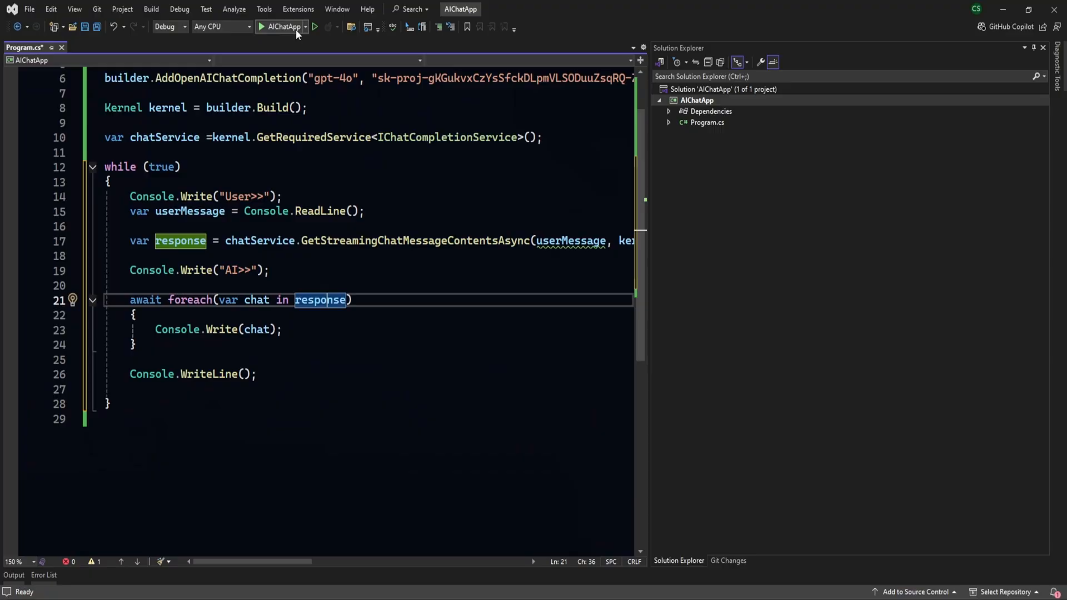
- Run the app, send Hi and then a follow-up question to the AI
click(285, 27)
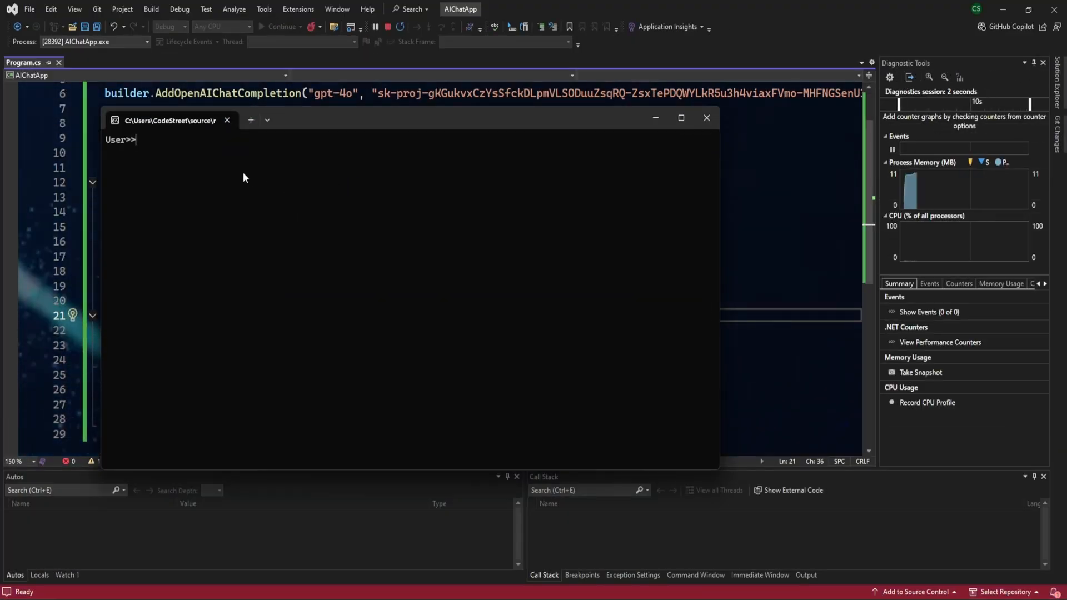
text(Hi)
key(Return)
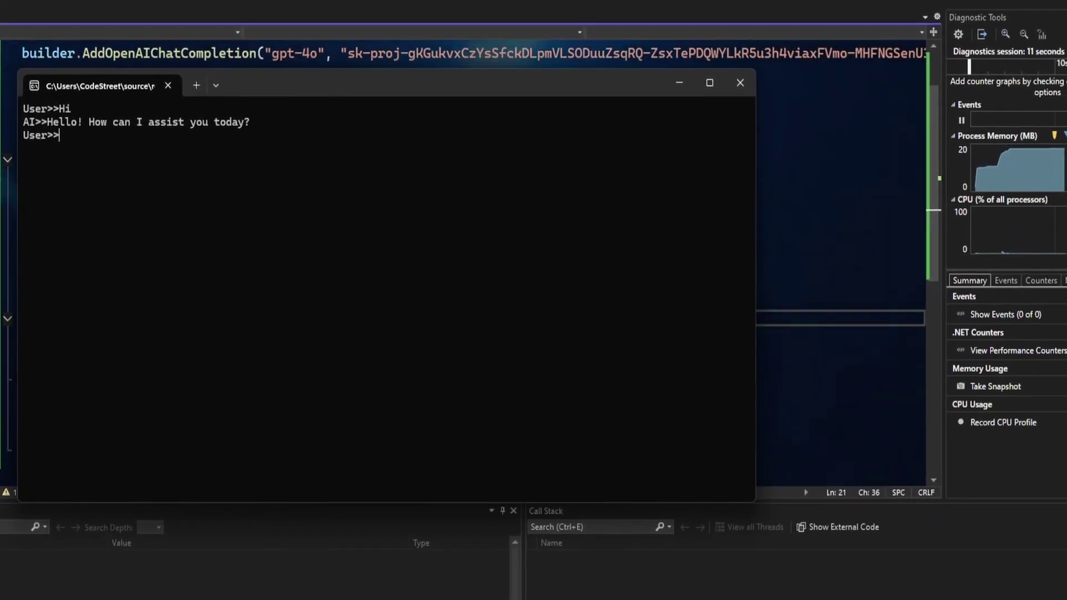
text(Who is Vir)
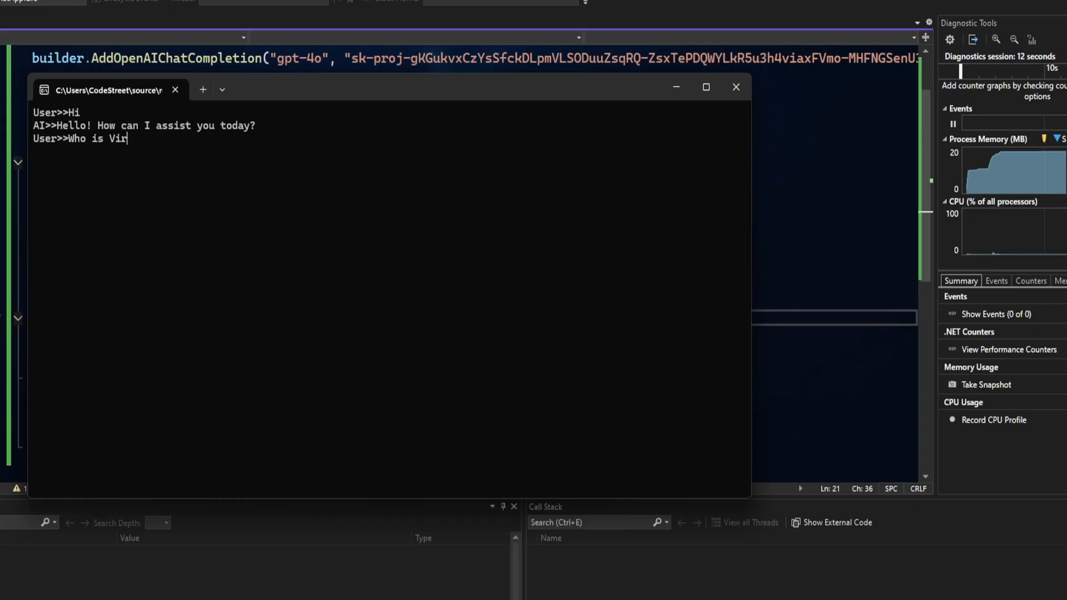
text(at Kohli?)
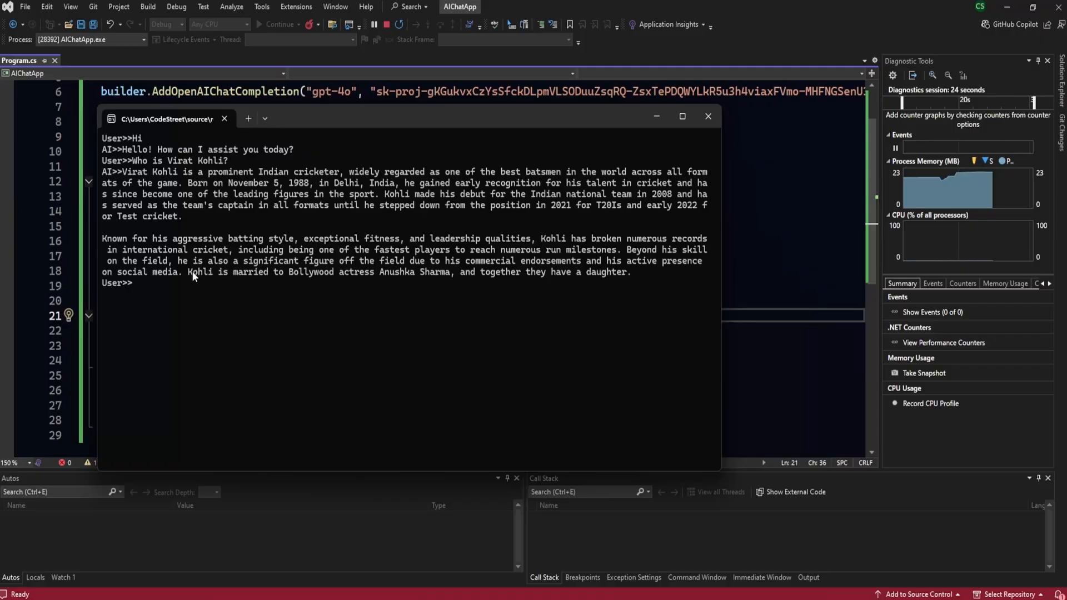
text(Wha)
key(BackSpace)
text(en h)
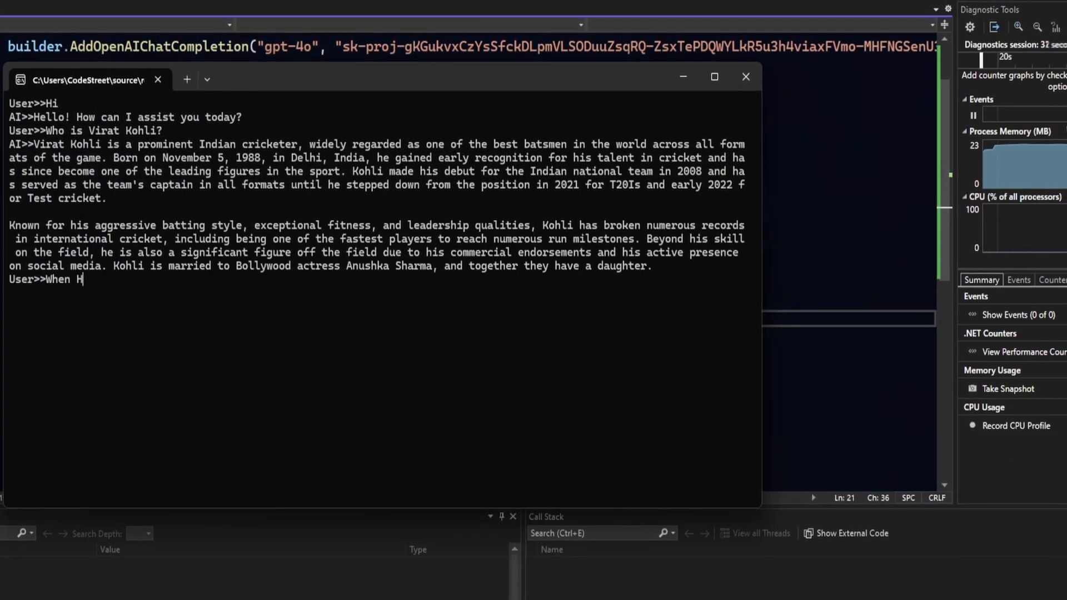
text(e pla)
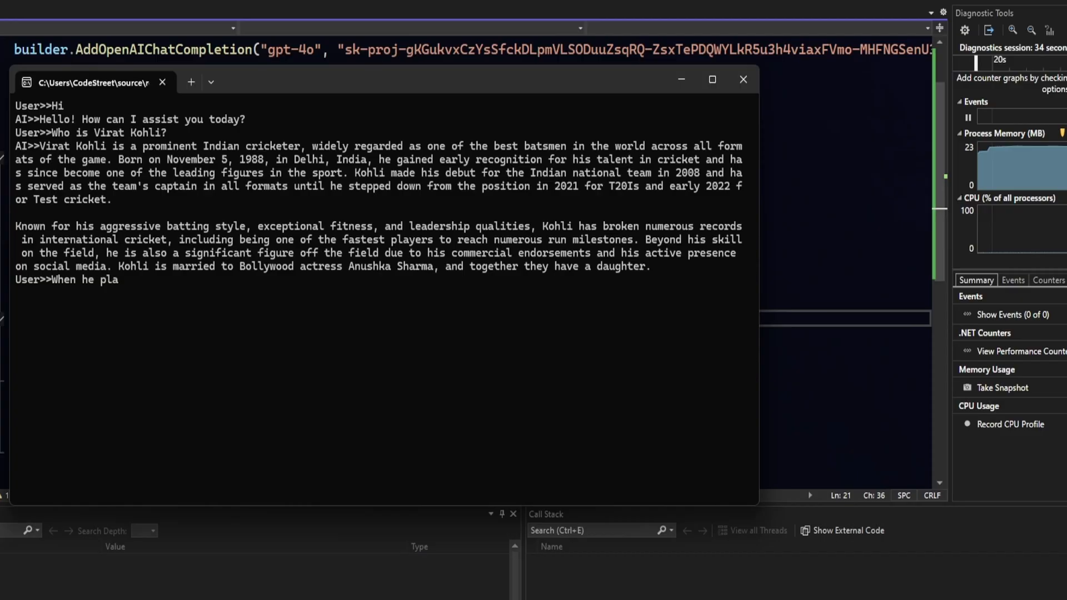
text(yed last matc)
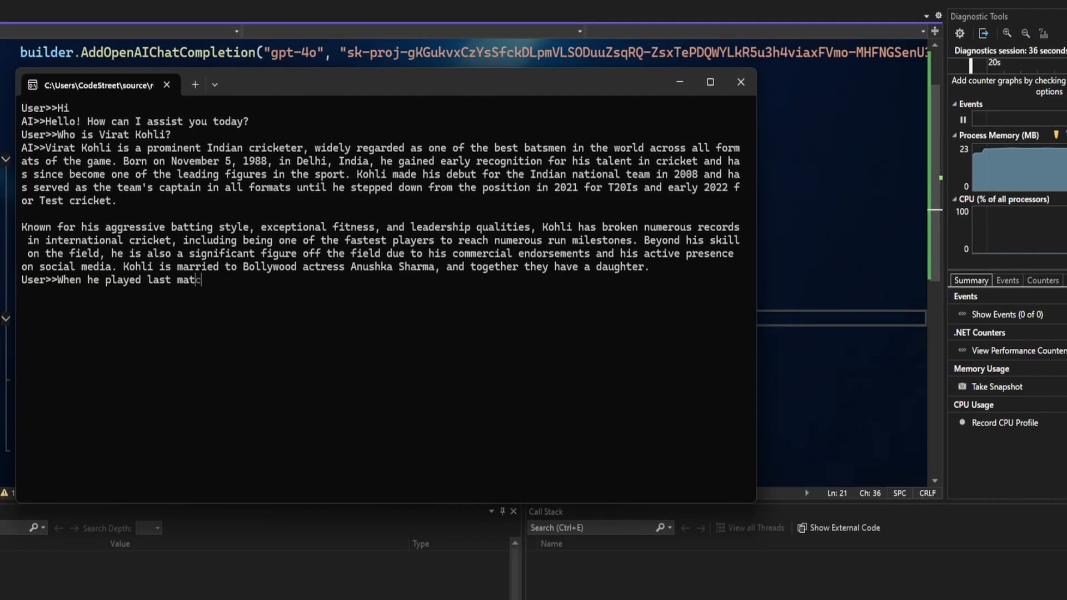
text(h?)
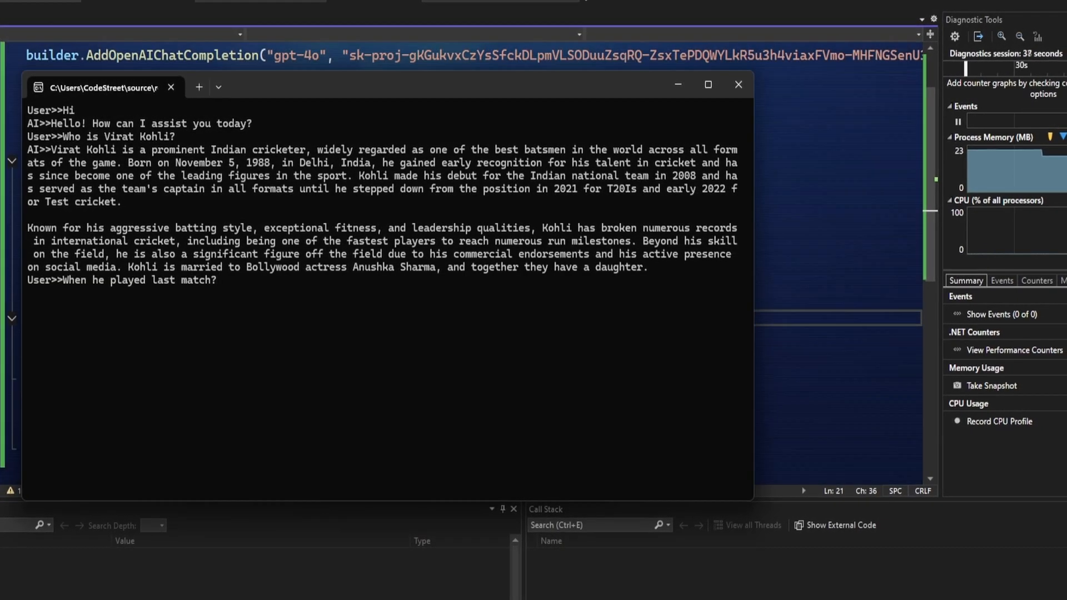
key(Return)
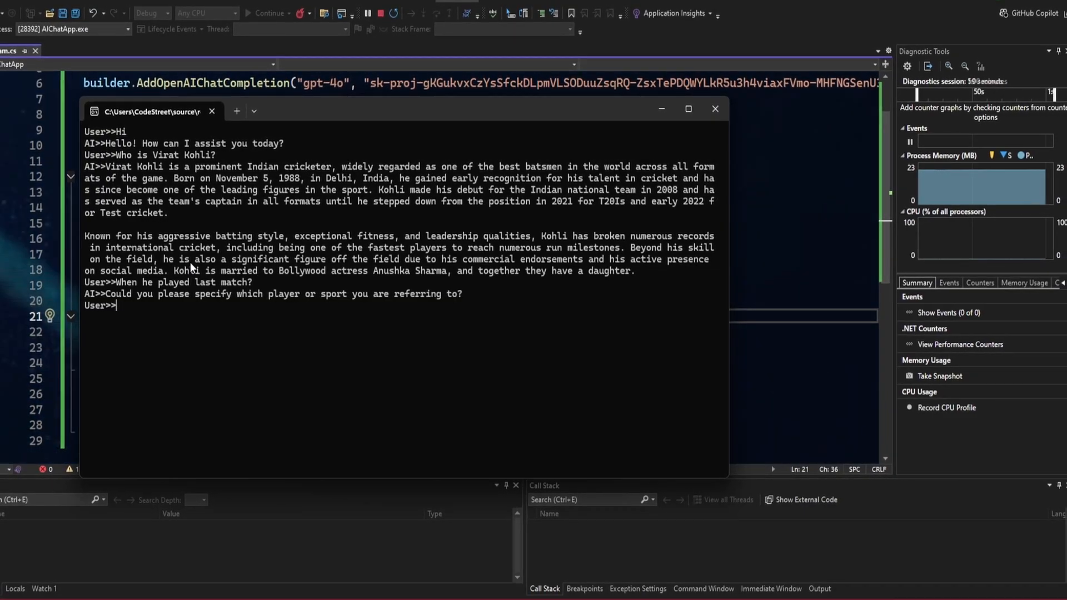
- Re-ask the question naming Virat Kohli instead of 'he', confirm the lost context, then stop debugging
key(Up)
key(ctrl+Right)
key(ctrl+Right)
key(ctrl+Right)
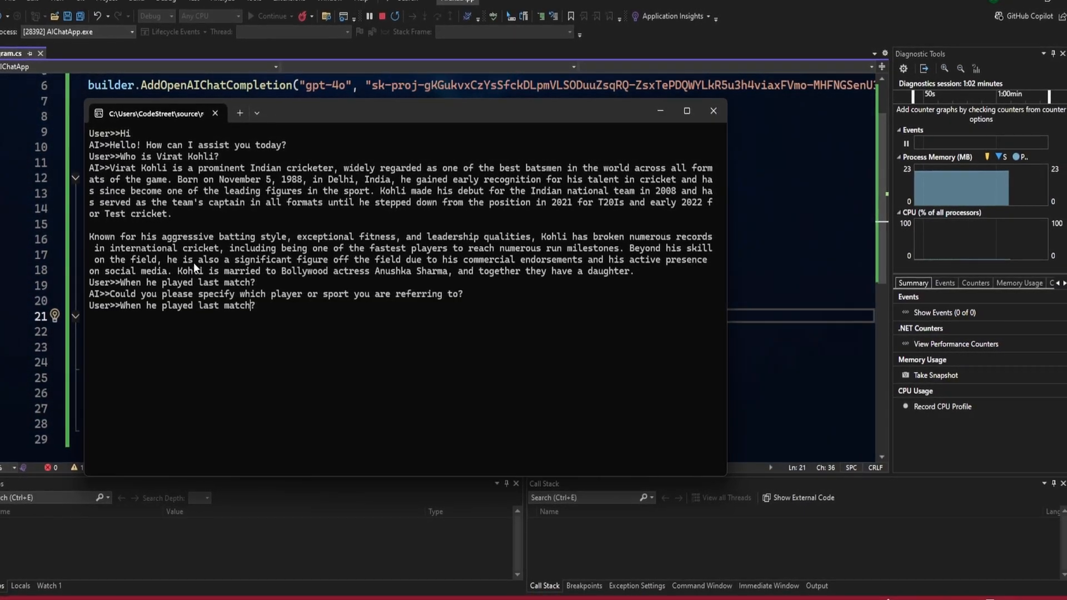
key(Left)
key(Left)
key(Left)
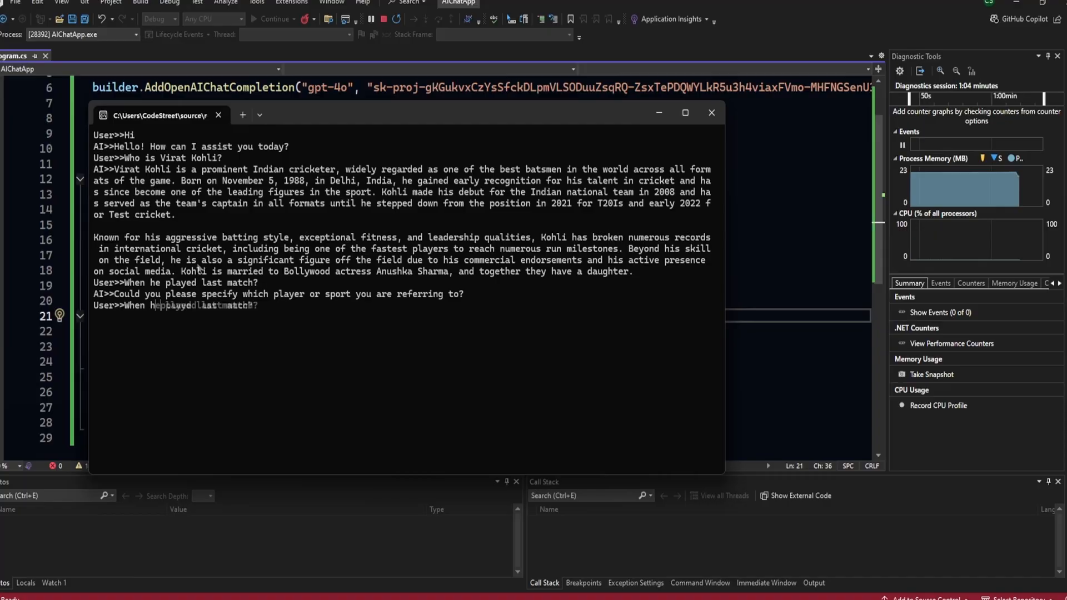
key(BackSpace)
key(BackSpace)
text(V)
text(irat Ko)
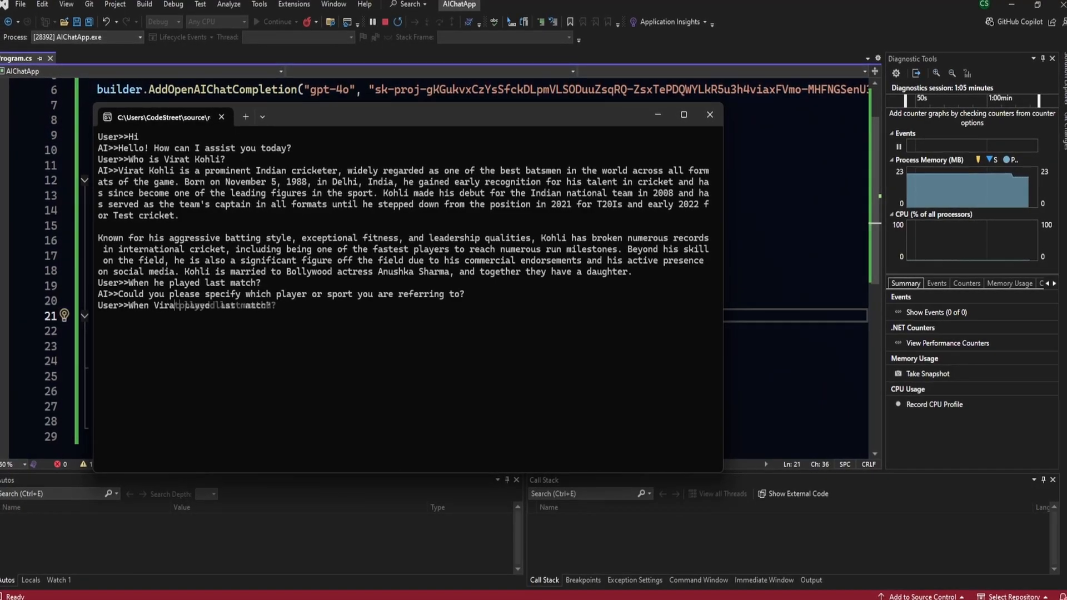
text(hli)
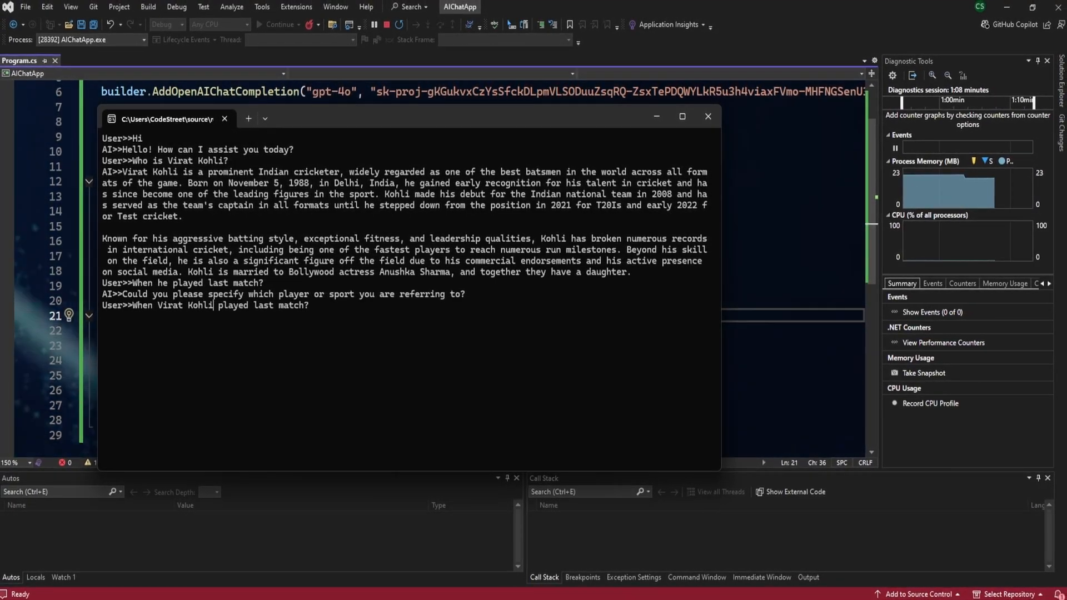
key(Return)
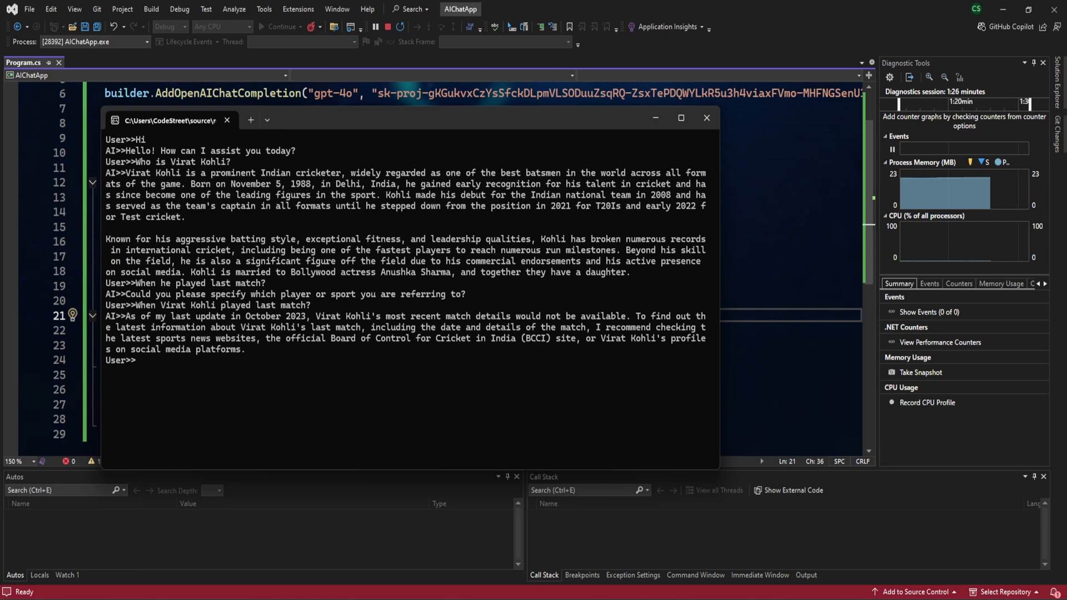
key(Up)
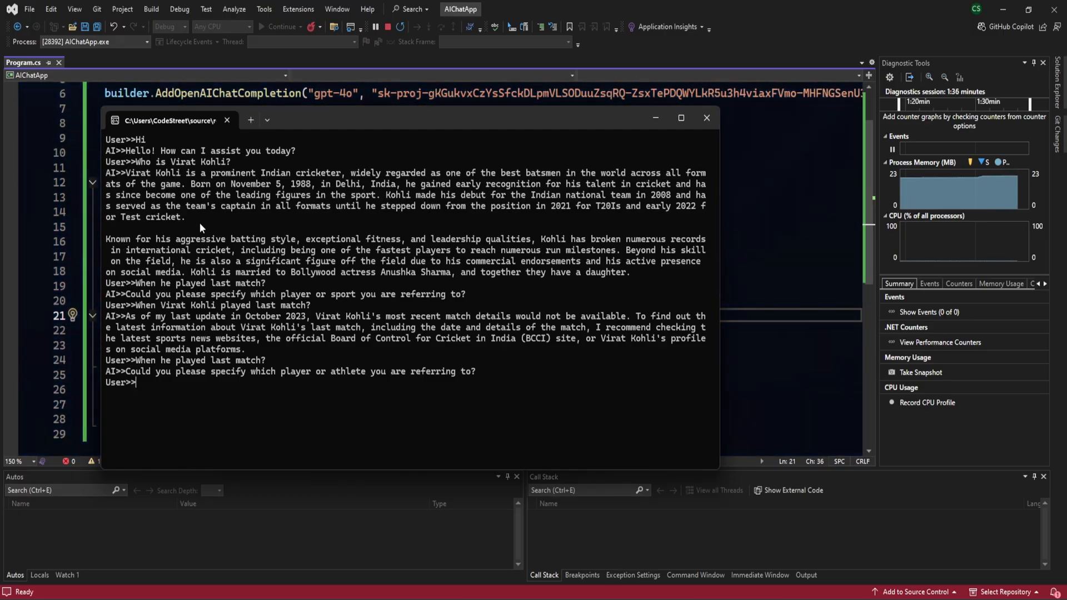
key(shift+F5)
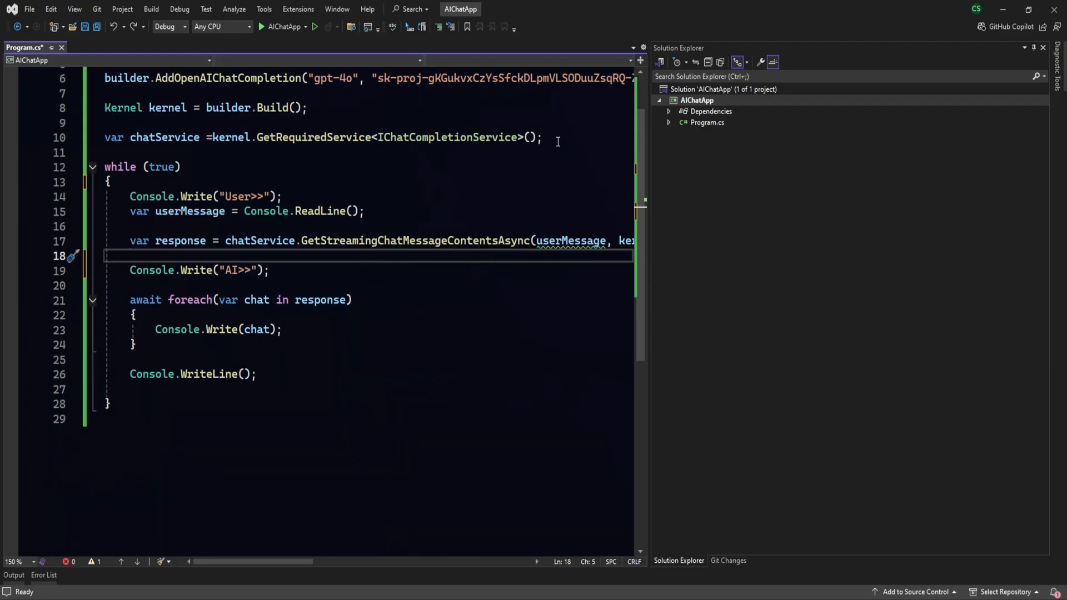
- Declare ChatHistory chatHistory = [] and set Console.ForegroundColor to Yellow at the loop start
key(Return)
key(Return)
text(Cha)
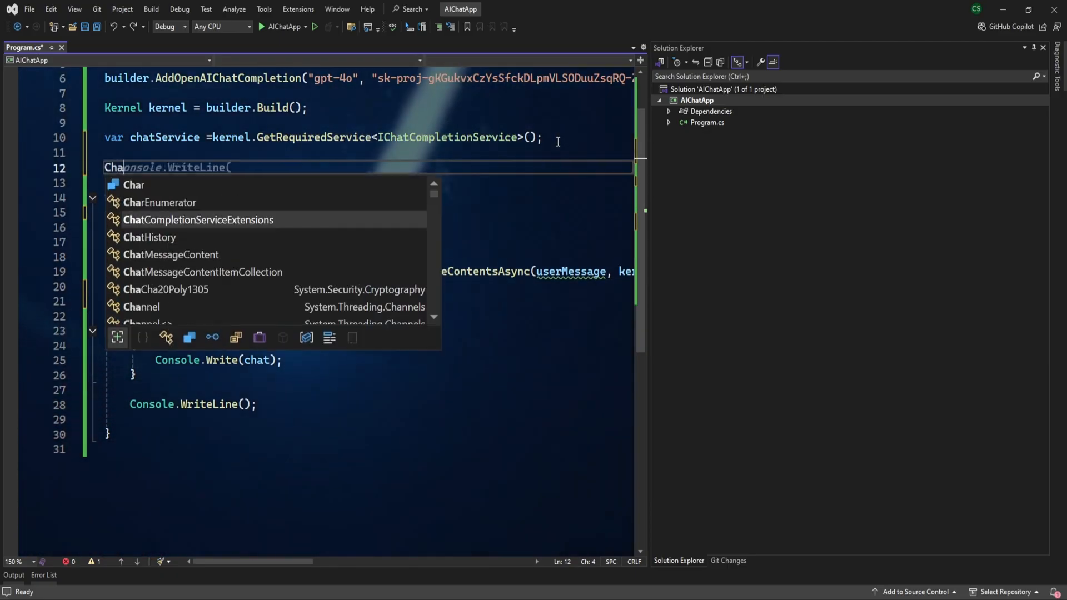
text(tHis)
key(Tab)
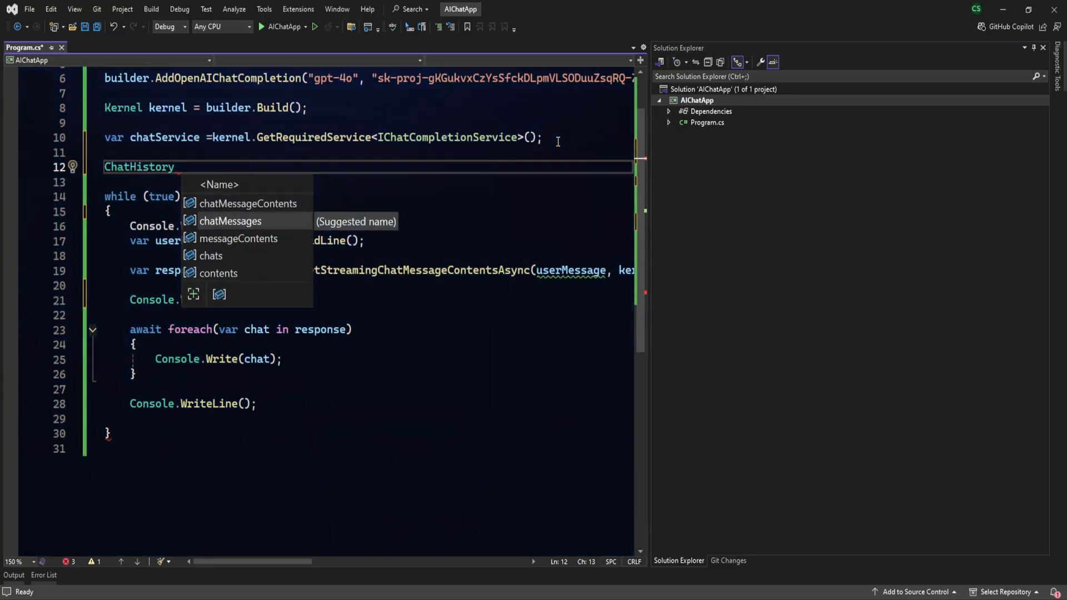
key(Tab)
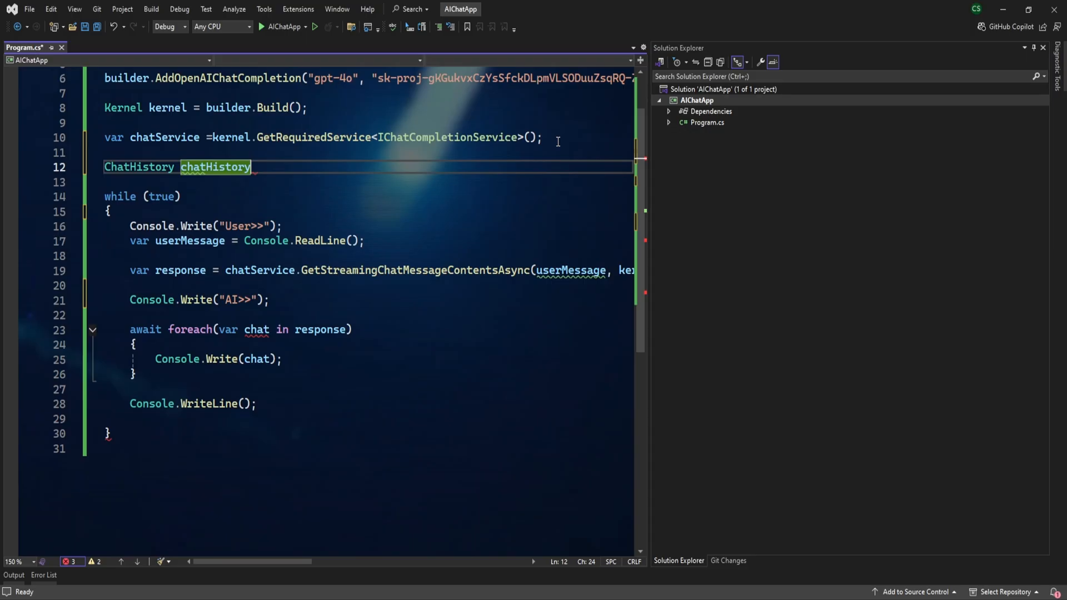
text(= [];)
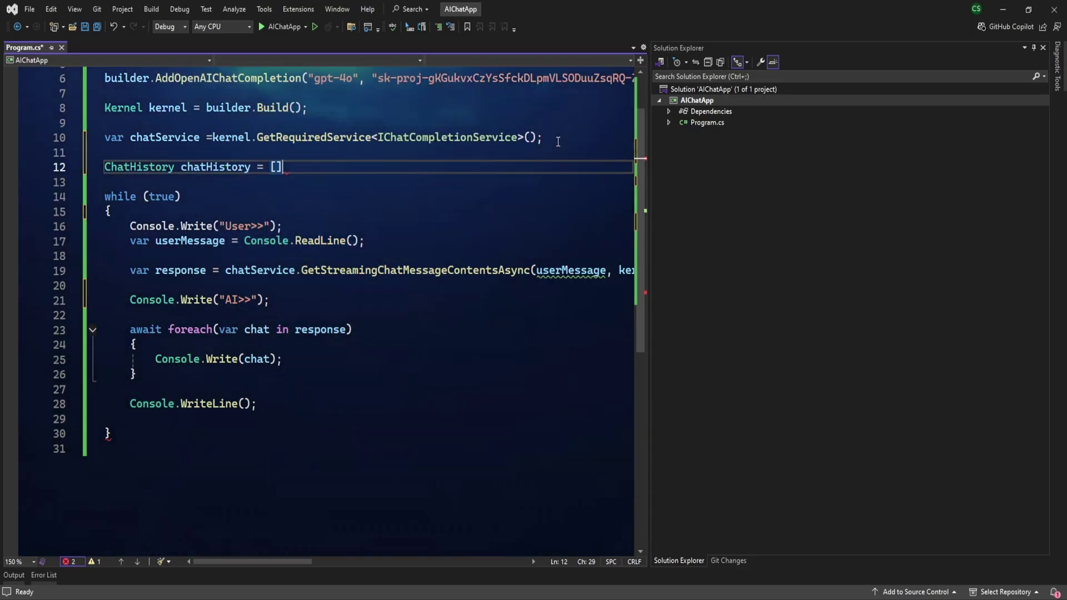
key(Down)
key(Down)
key(Down)
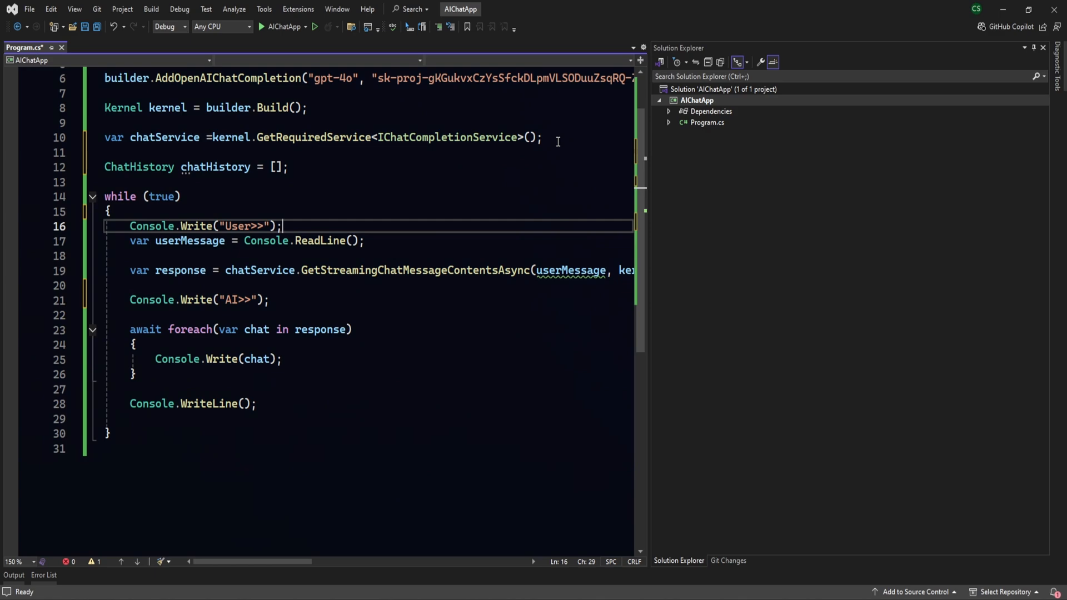
key(Return)
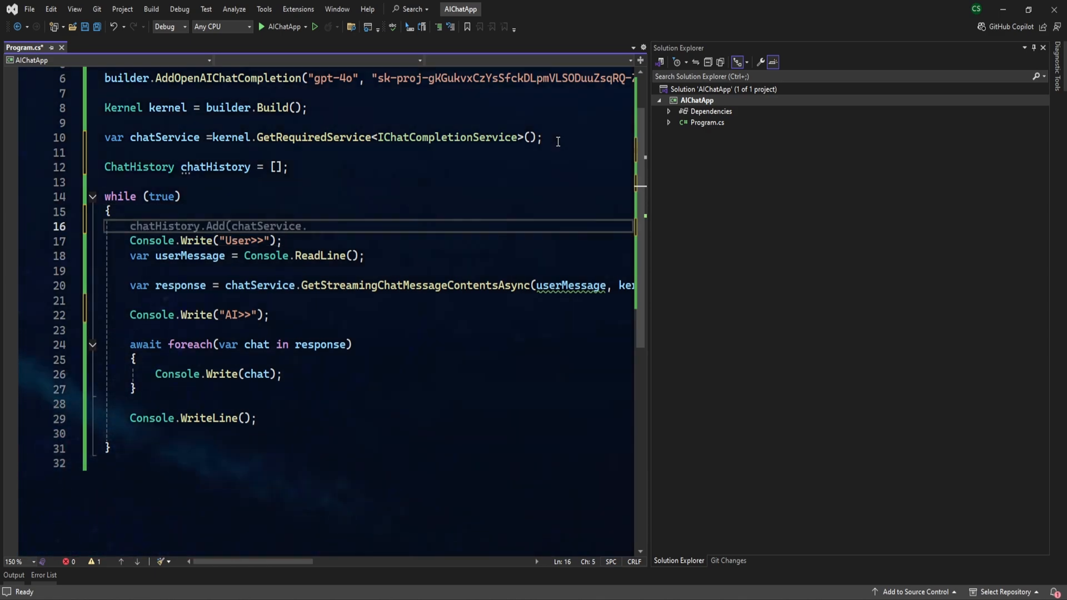
text(Console.For)
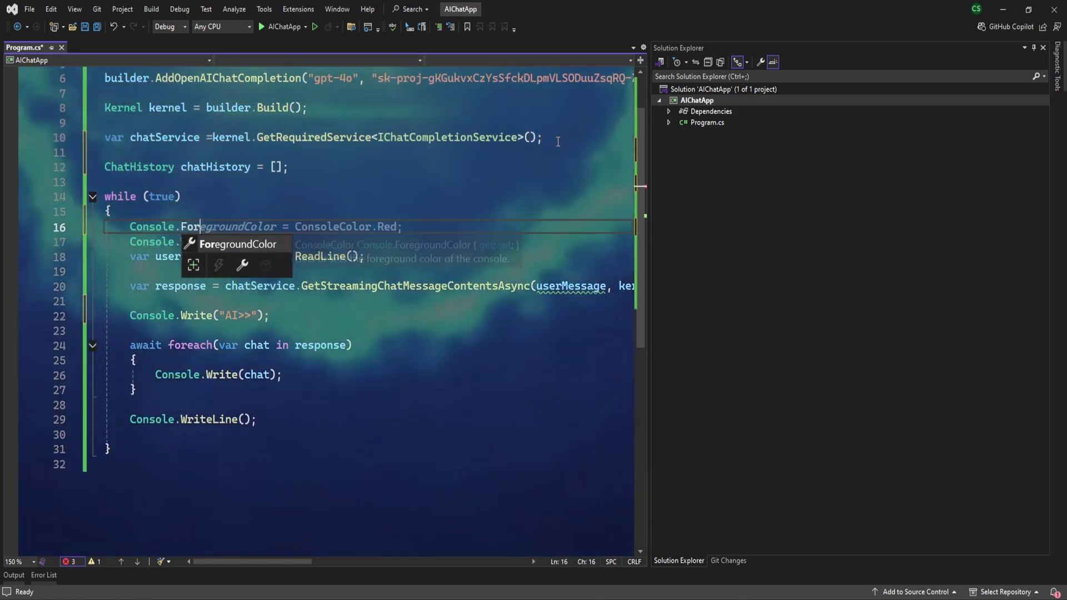
key(Tab)
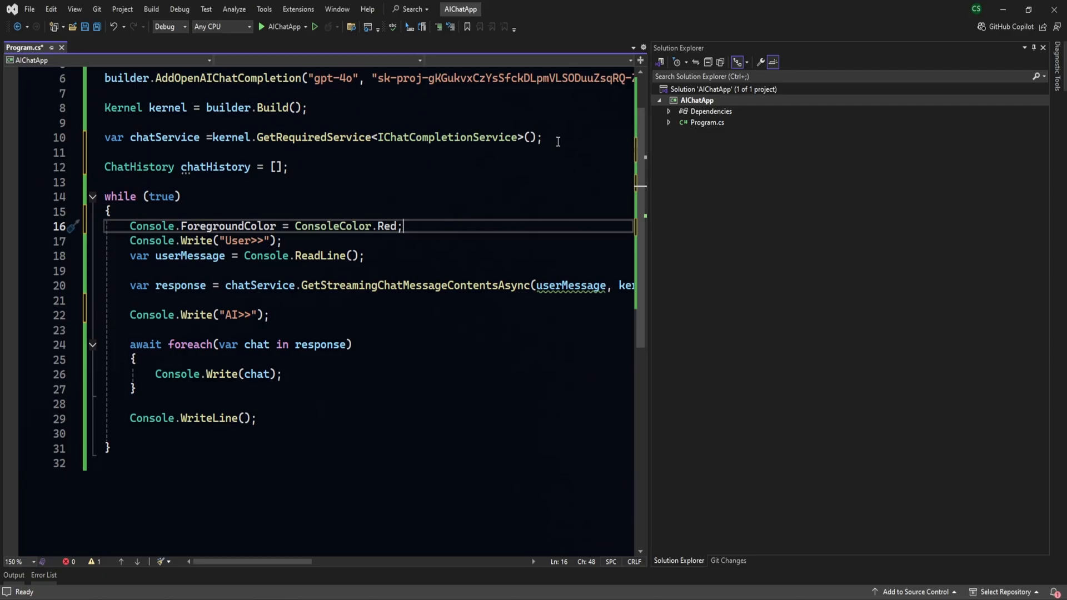
key(Left)
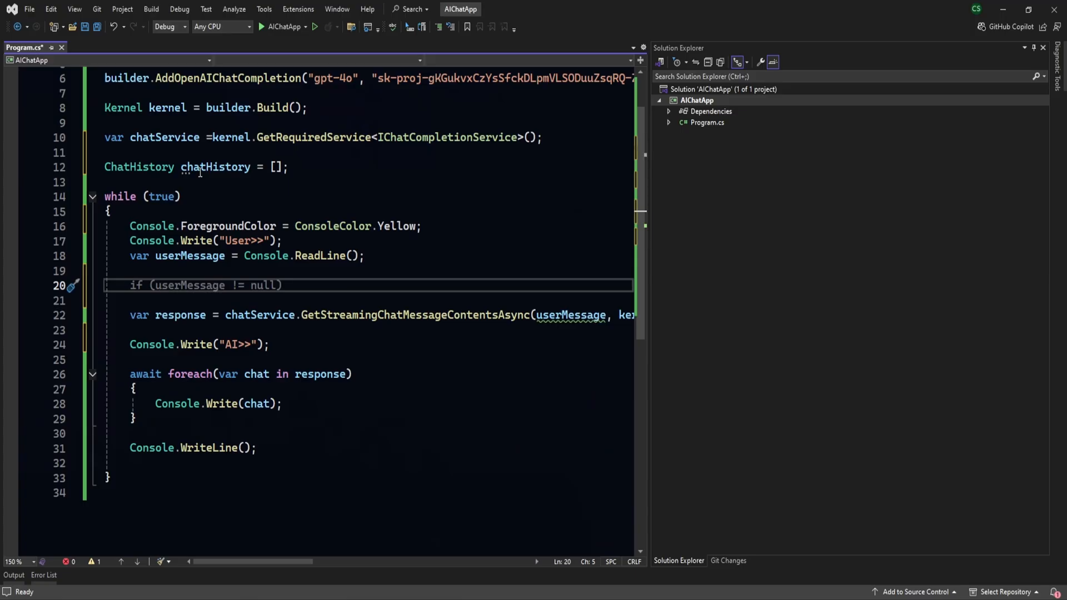
- Pass chatHistory instead of userMessage to the streaming chat request
click(215, 167)
double_click(216, 168)
key(ctrl+c)
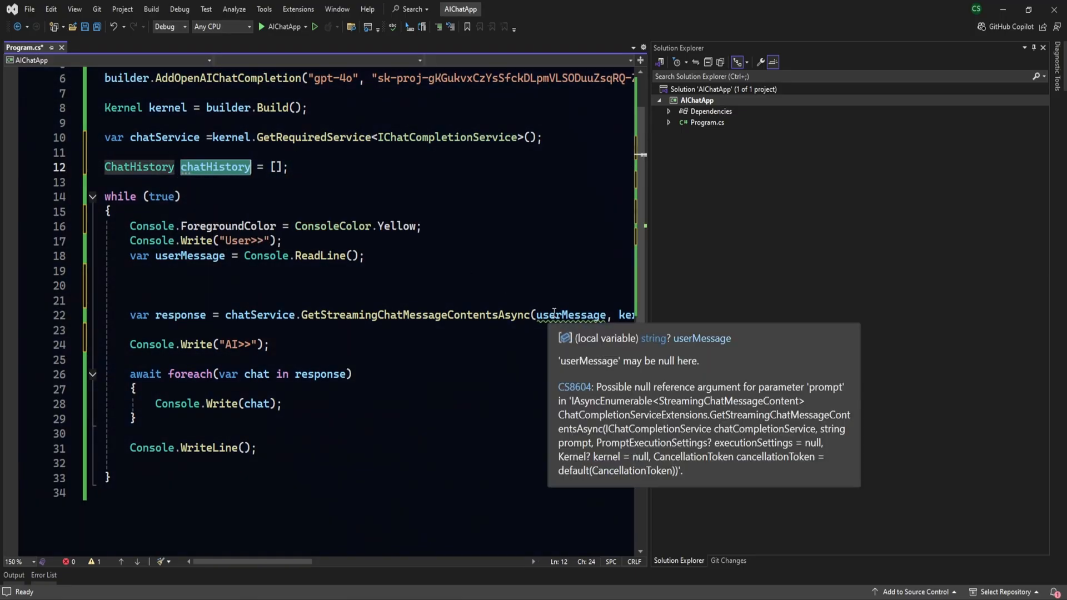
double_click(557, 315)
key(ctrl+v)
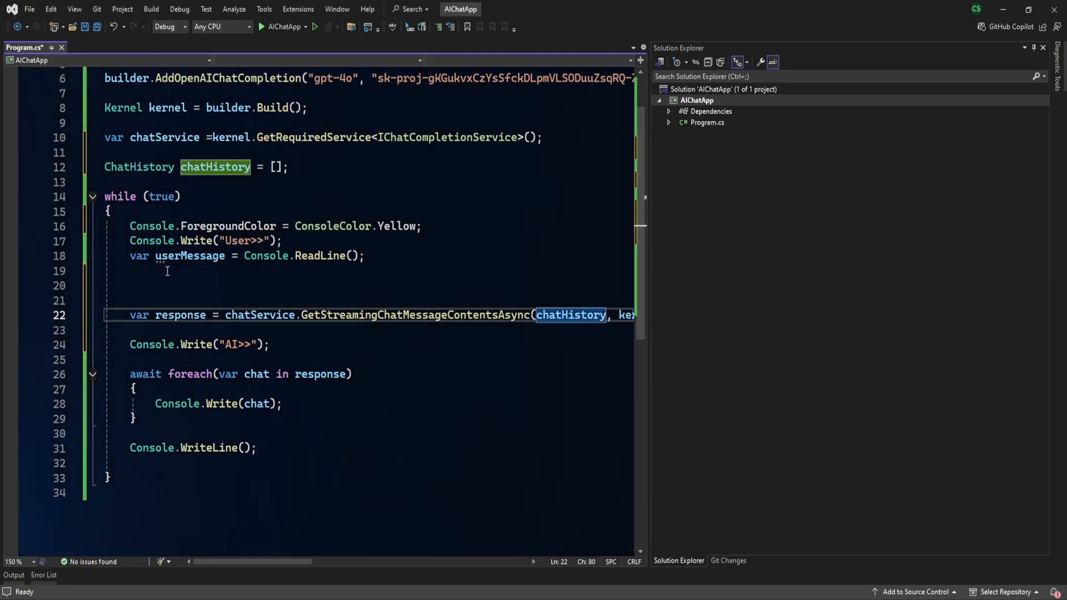
click(170, 282)
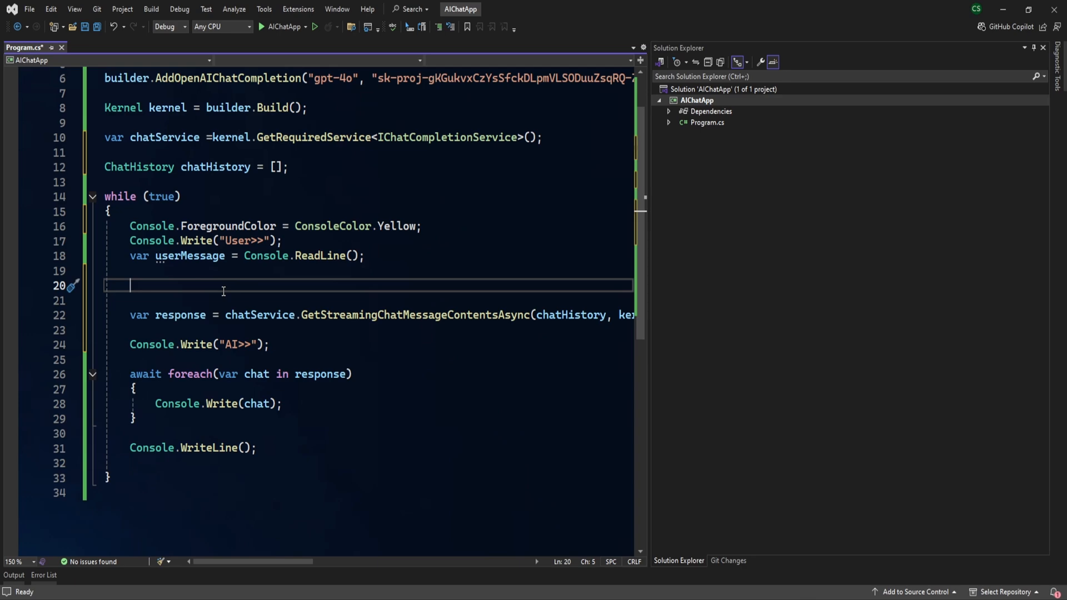
text(chatHistory.Add)
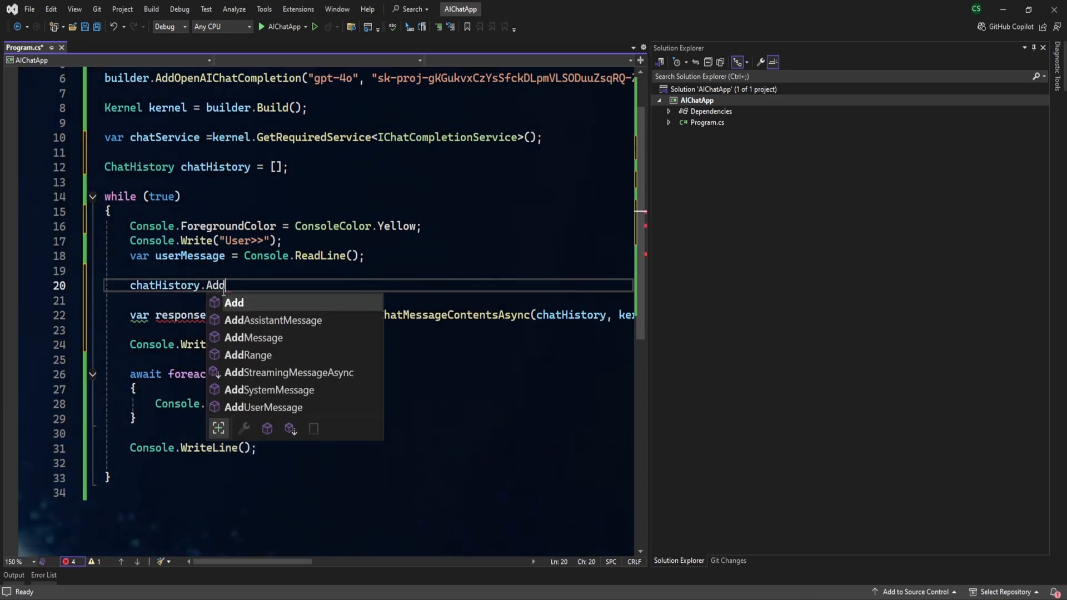
- Add the user's message to chatHistory after reading input
key(Up)
key(Tab)
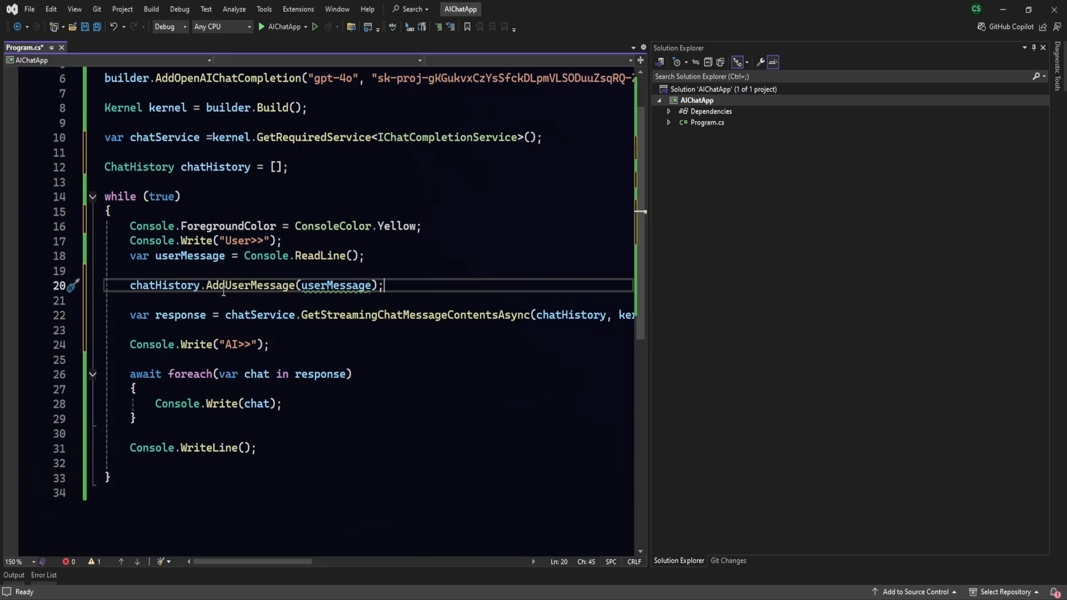
click(224, 296)
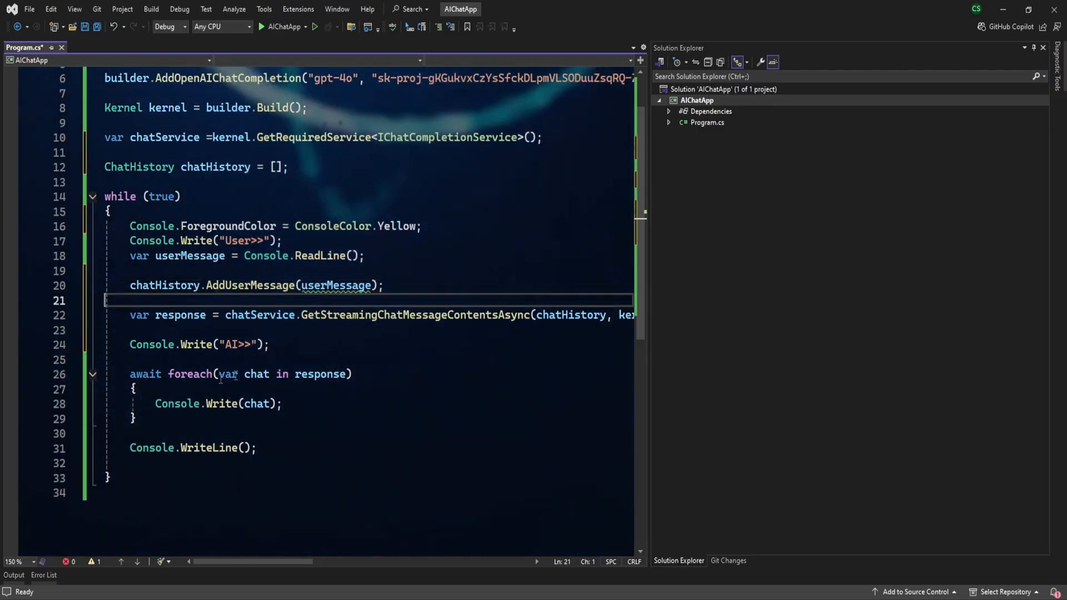
click(285, 345)
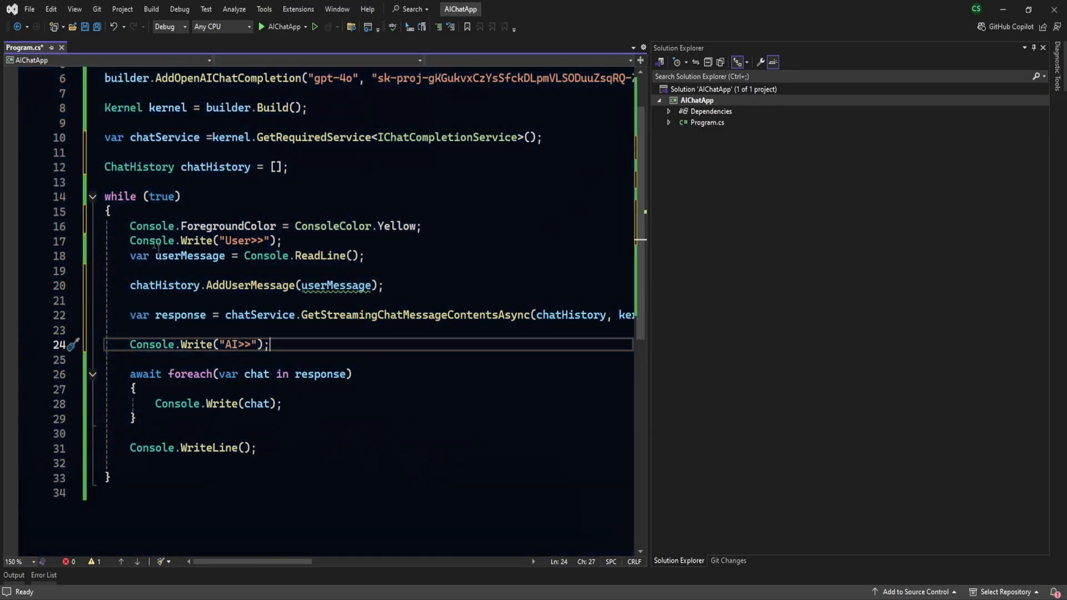
drag(130, 225, 465, 226)
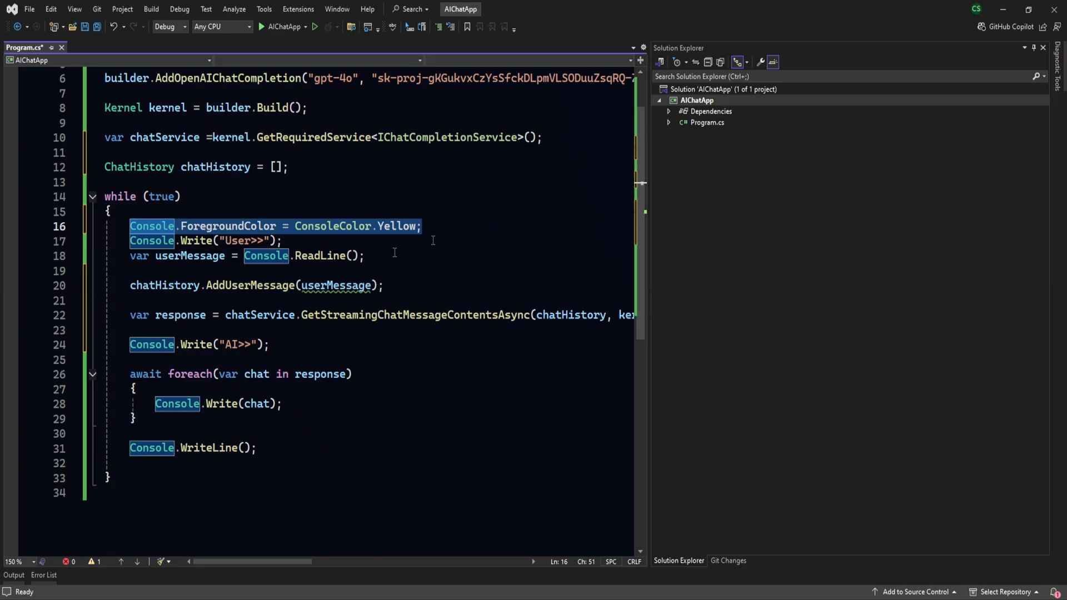
- Set Console.ForegroundColor to Green just before the AI>> reply is printed
click(198, 329)
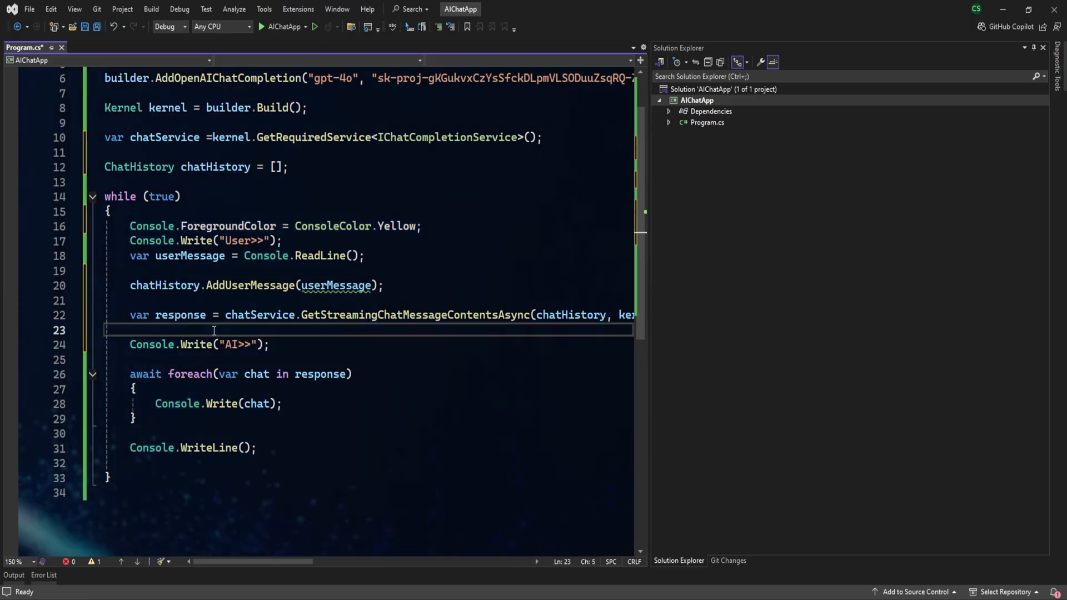
key(Return)
text(Console.ForegroundColor = ConsoleColor.Yellow;)
key(Return)
double_click(394, 344)
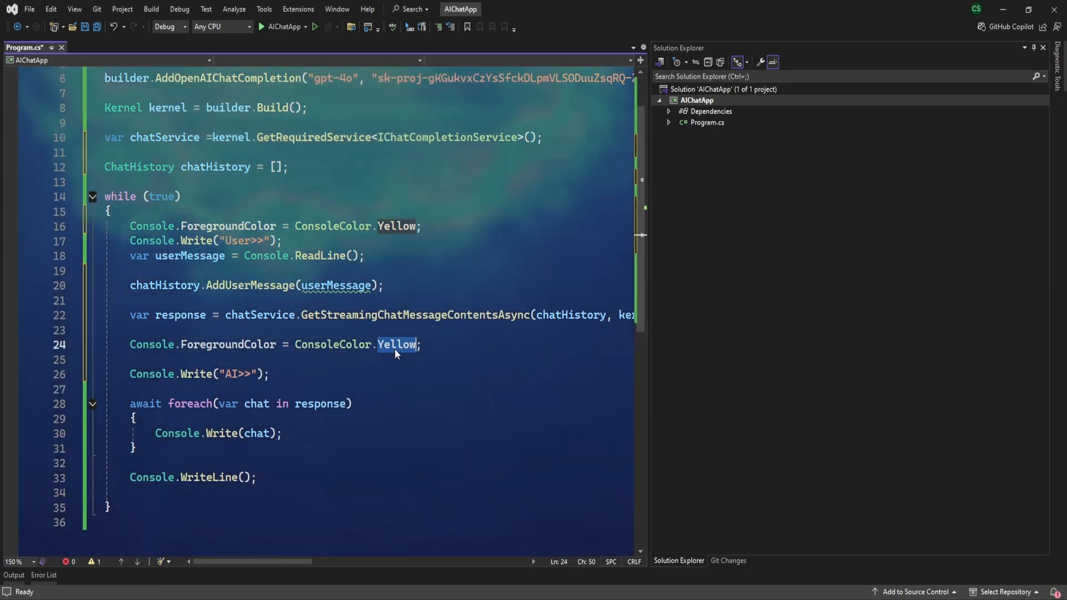
text(Gree)
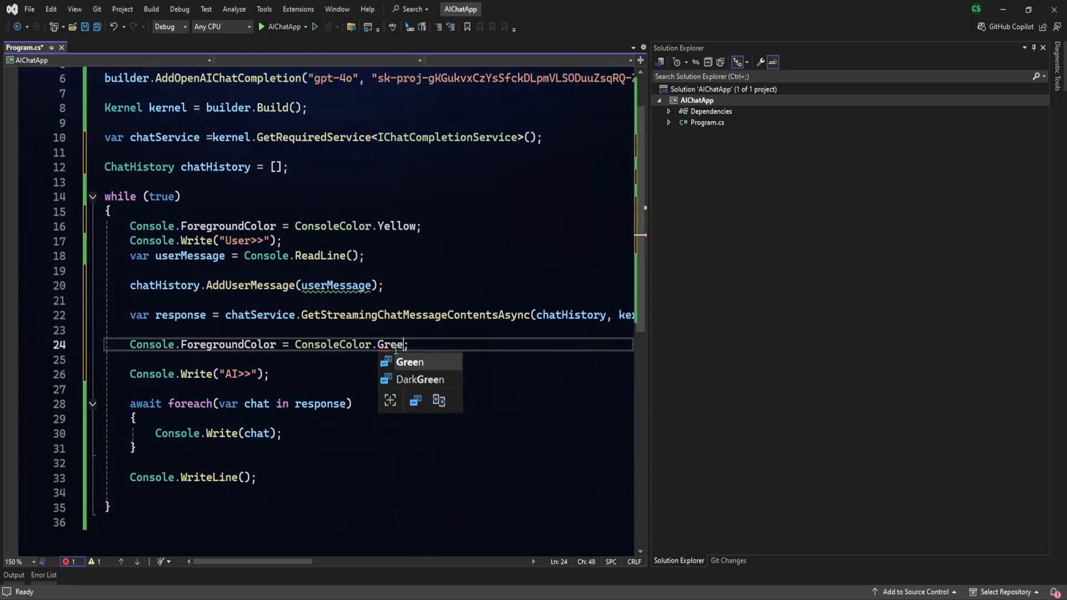
key(Tab)
click(287, 378)
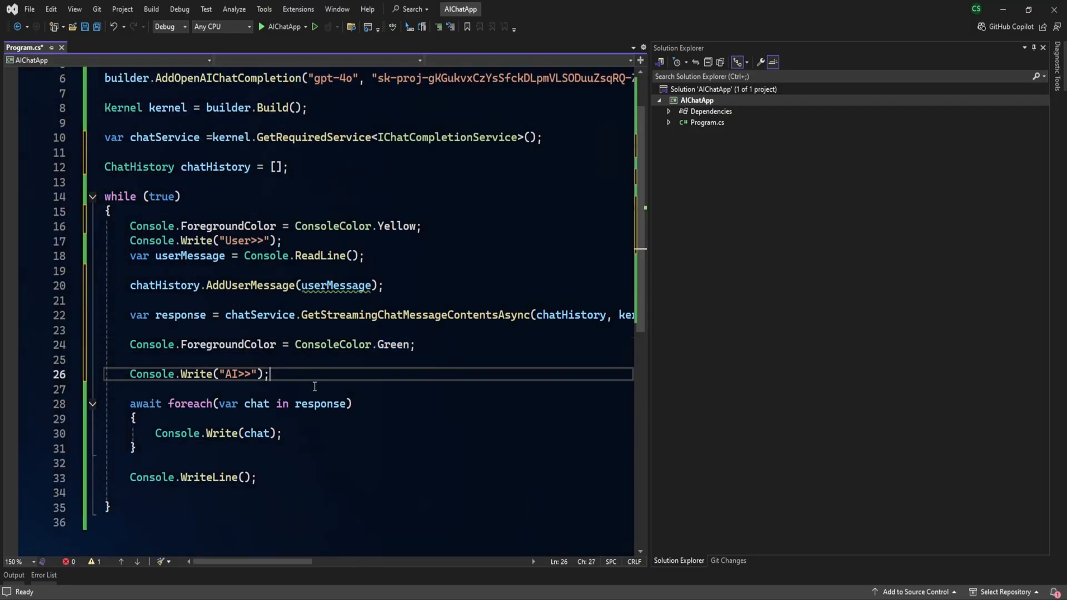
- Declare string fullMessage = "" and append each streamed chunk to it inside the foreach loop
key(Return)
key(Return)
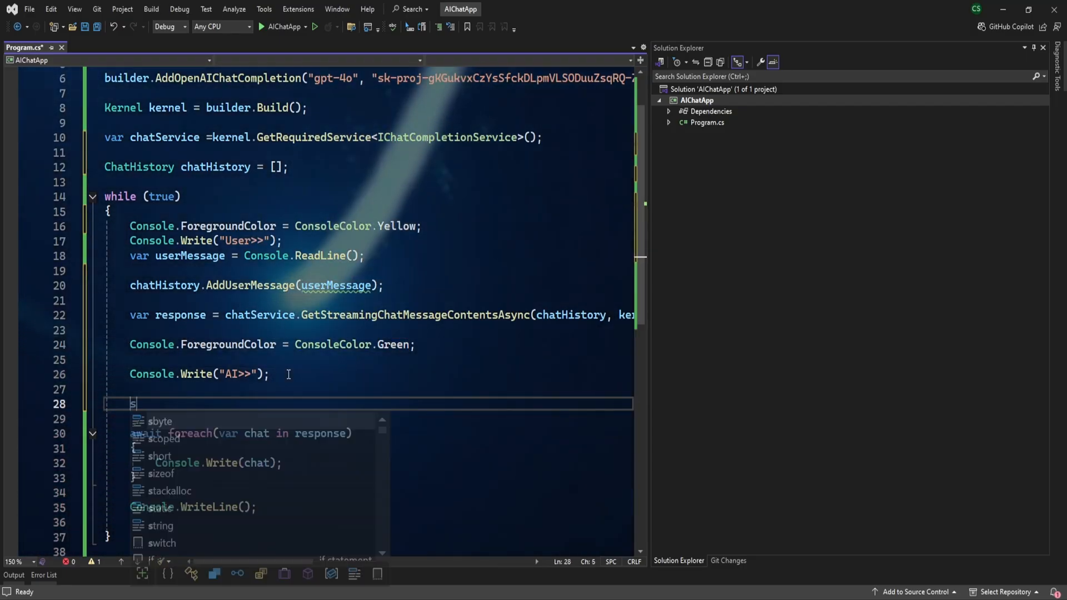
text(stri)
key(BackSpace)
key(BackSpace)
text(rin)
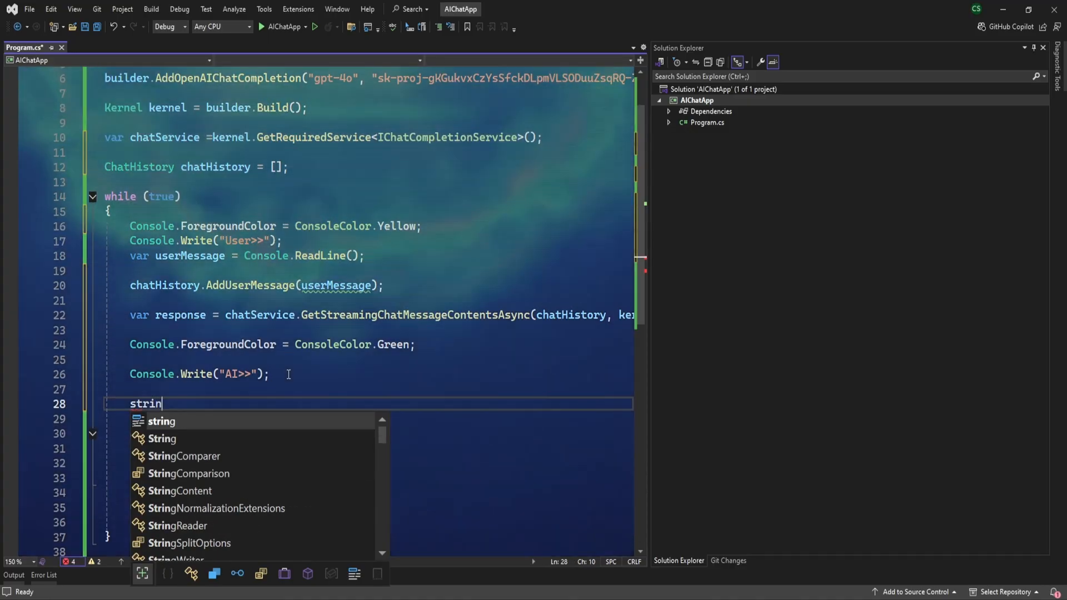
key(Tab)
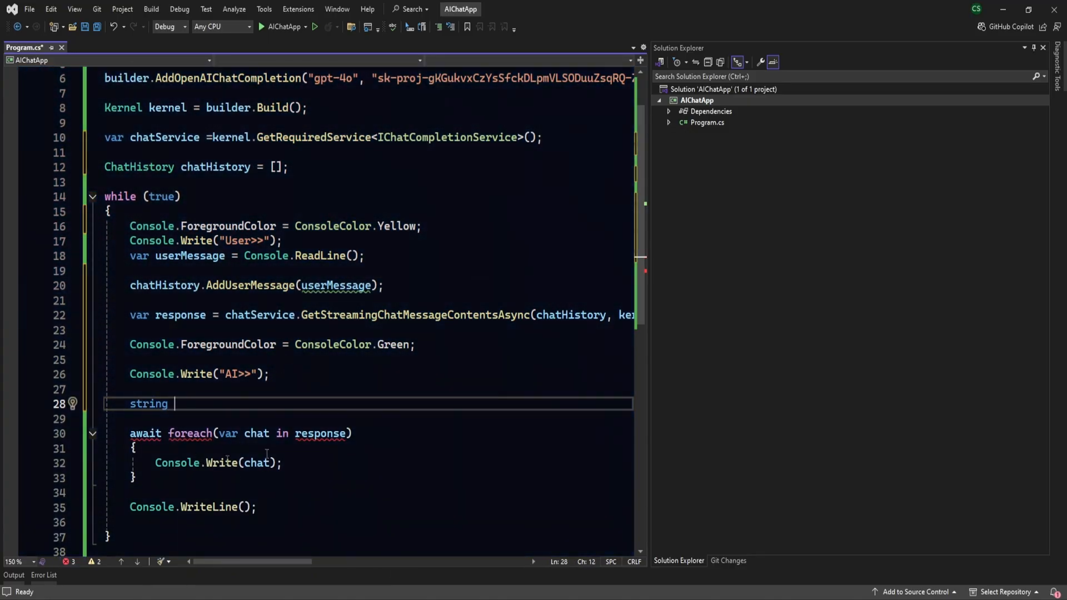
mouse_move(255, 463)
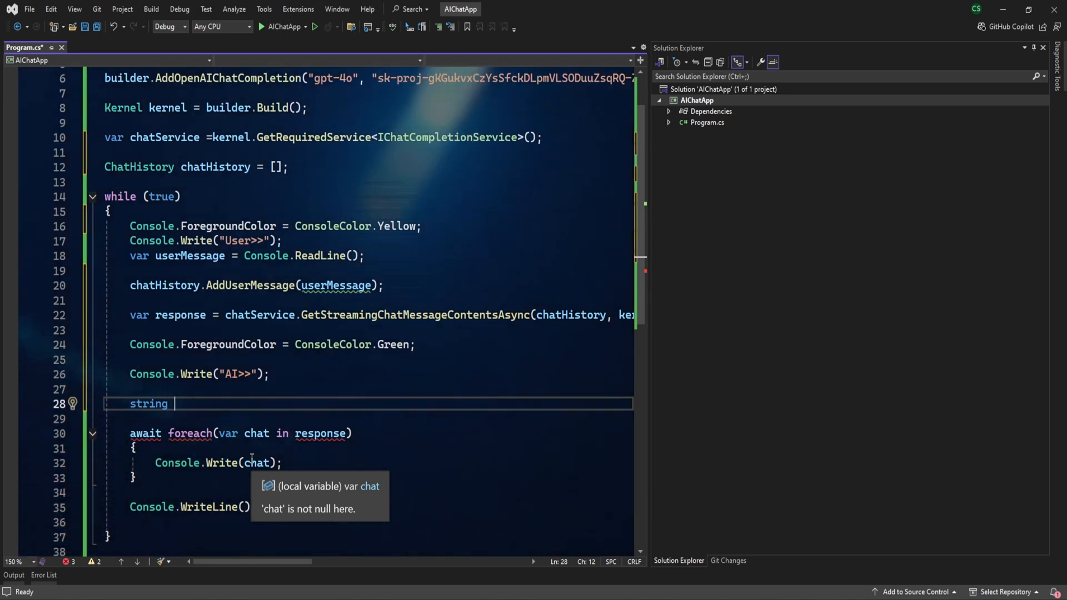
text(f)
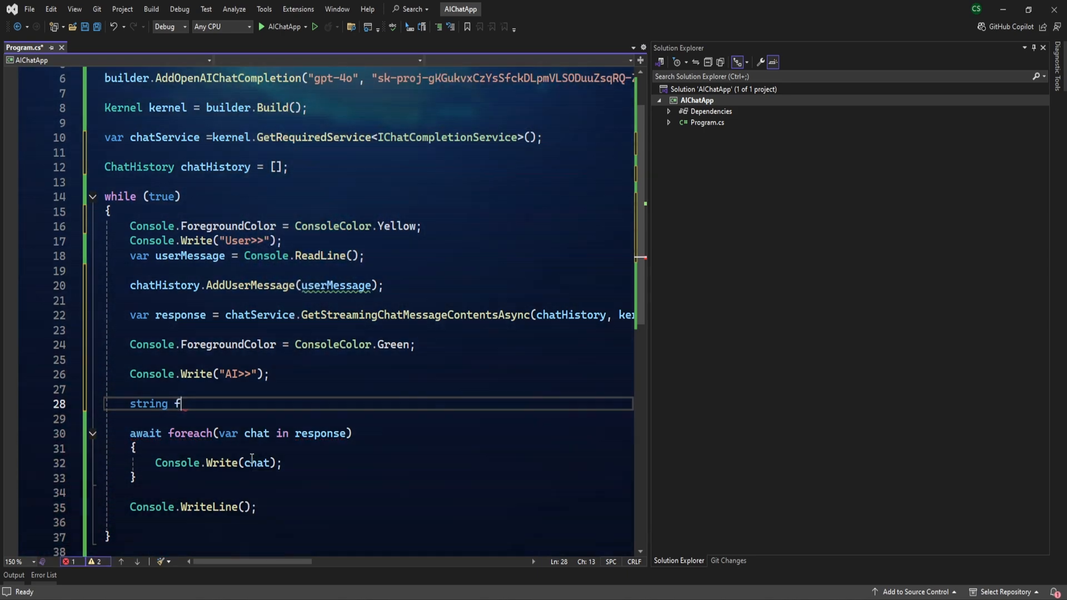
text(ullMessage = "";)
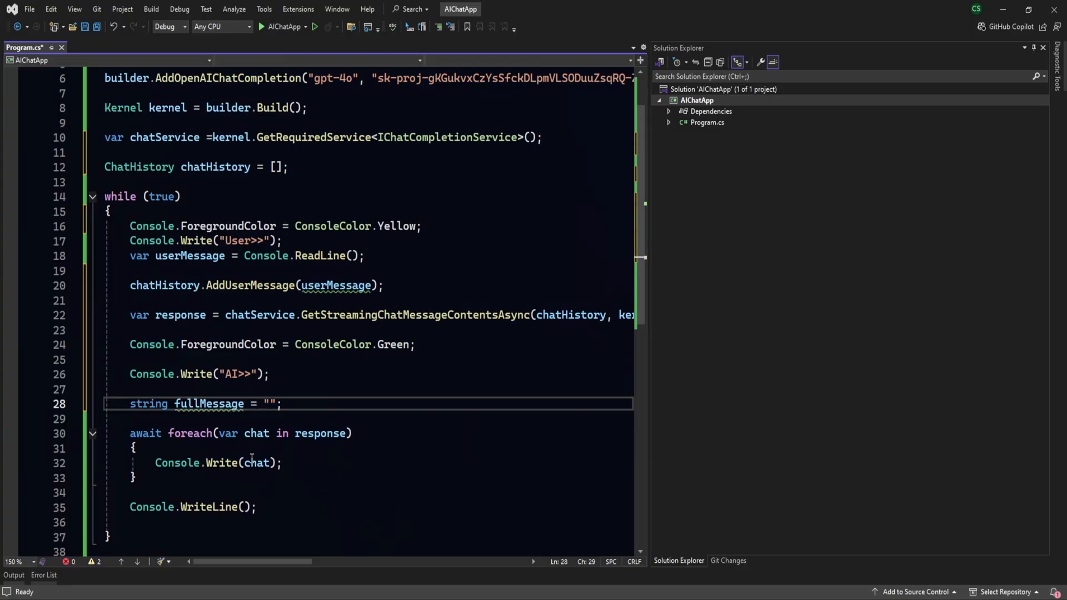
click(296, 467)
key(Return)
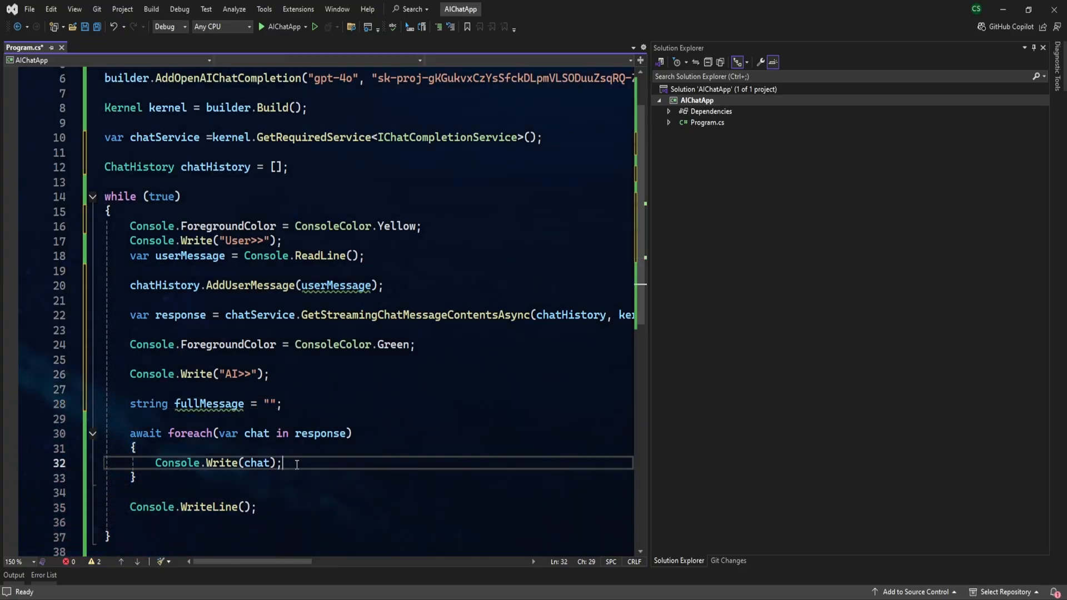
text(ful)
key(Tab)
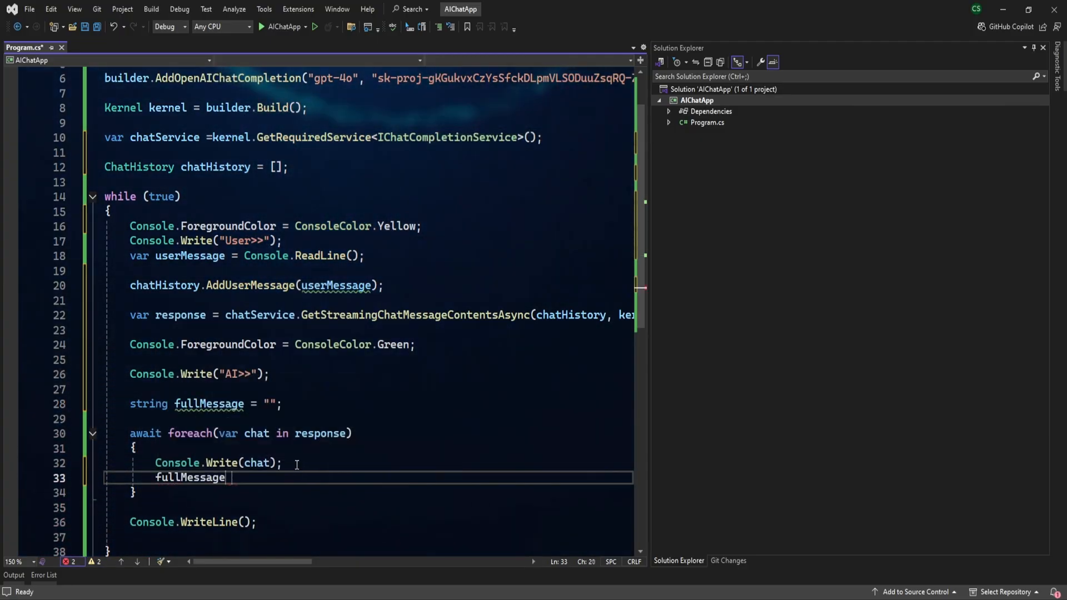
text(+= chat)
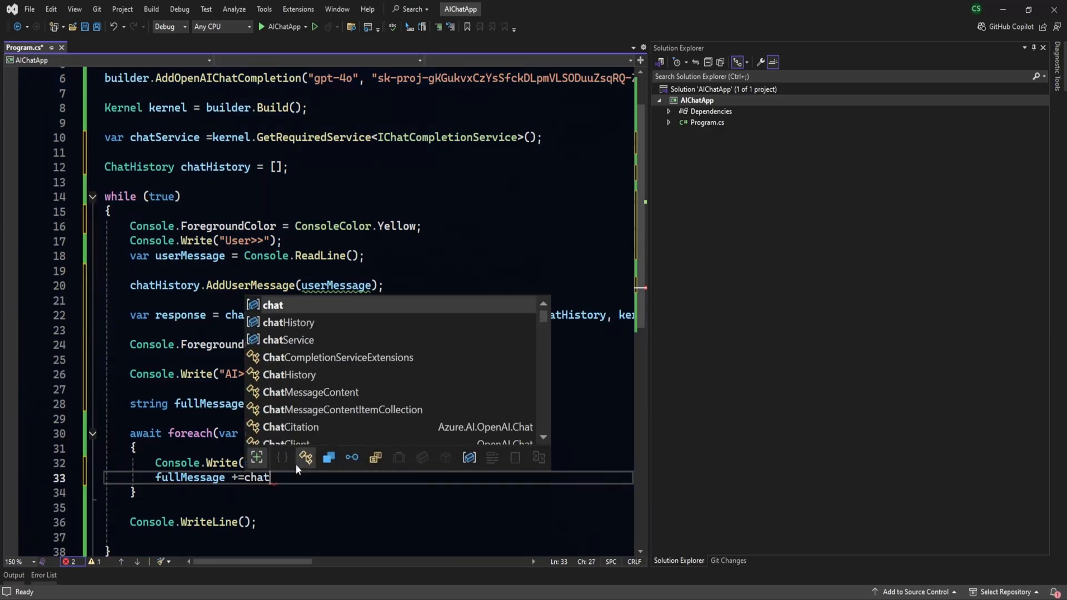
text(;)
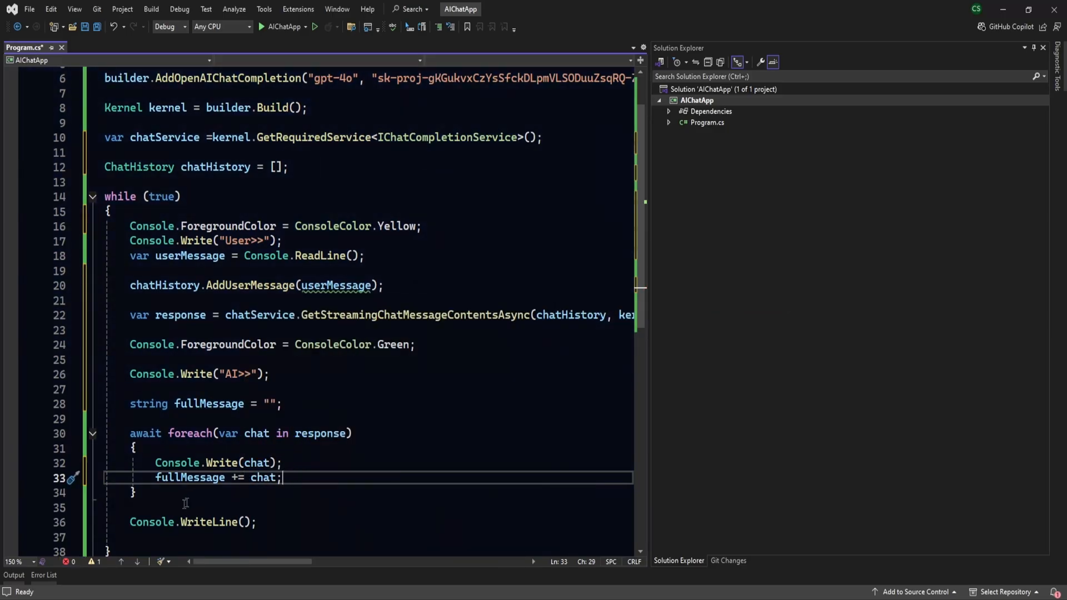
- After the loop, store fullMessage in chatHistory via AddAssistantMessage(fullMessage)
click(185, 503)
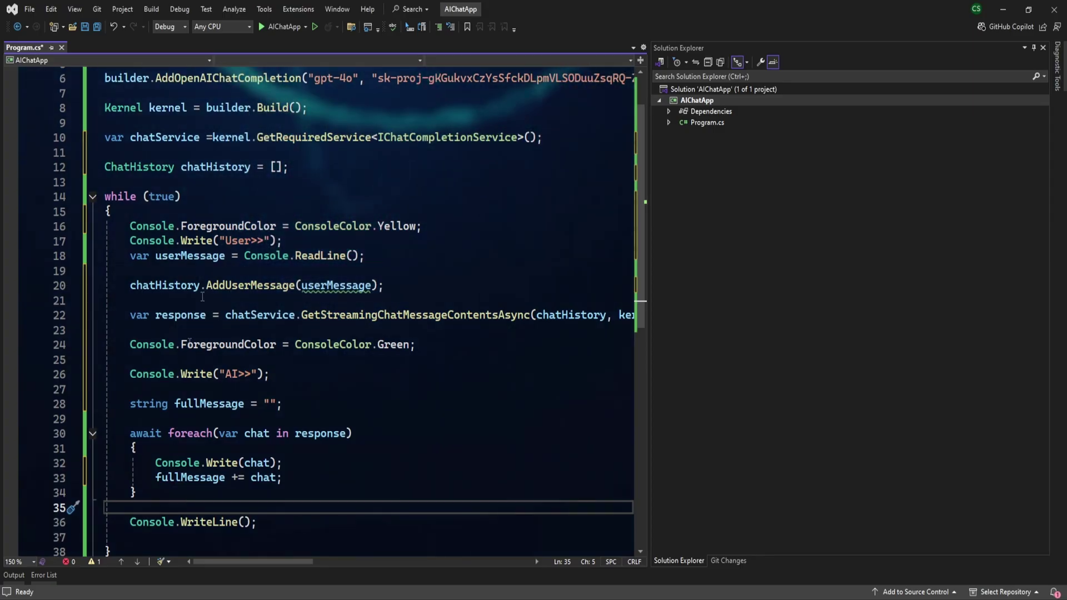
key(Return)
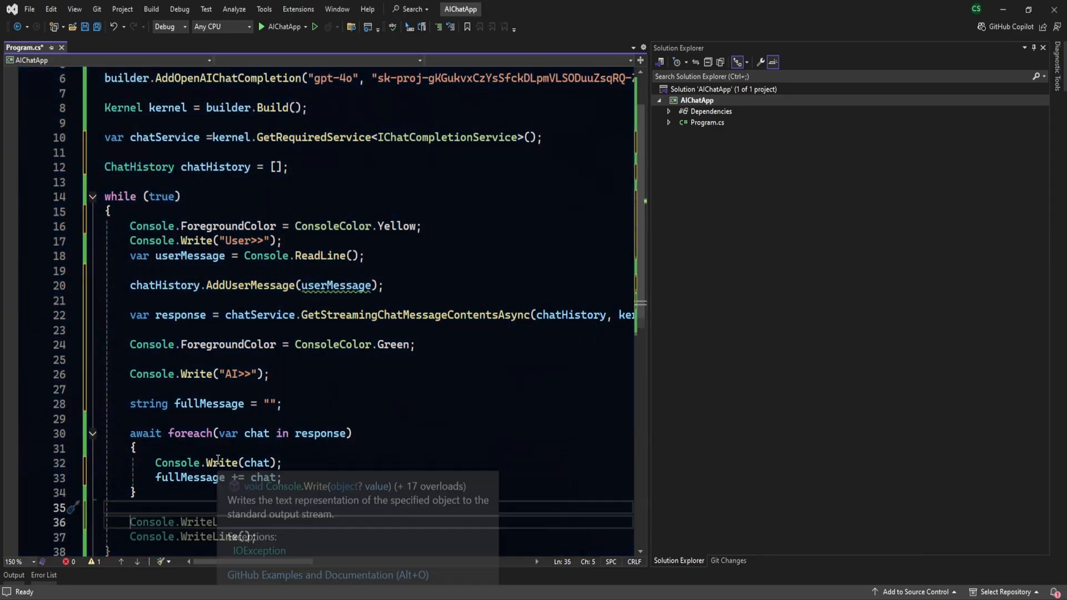
text(cha)
key(Tab)
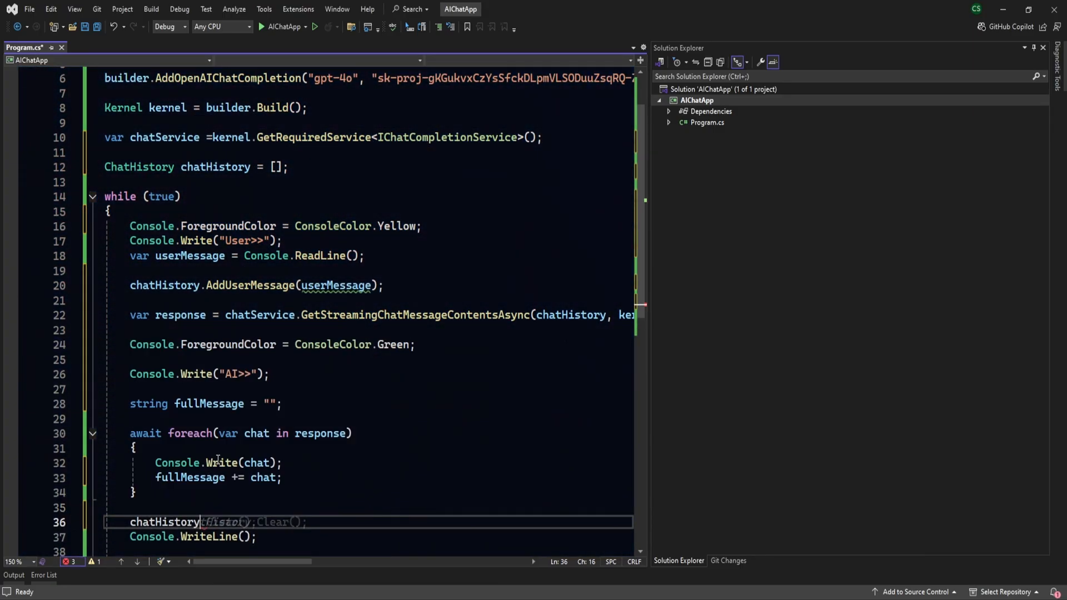
text(.Add)
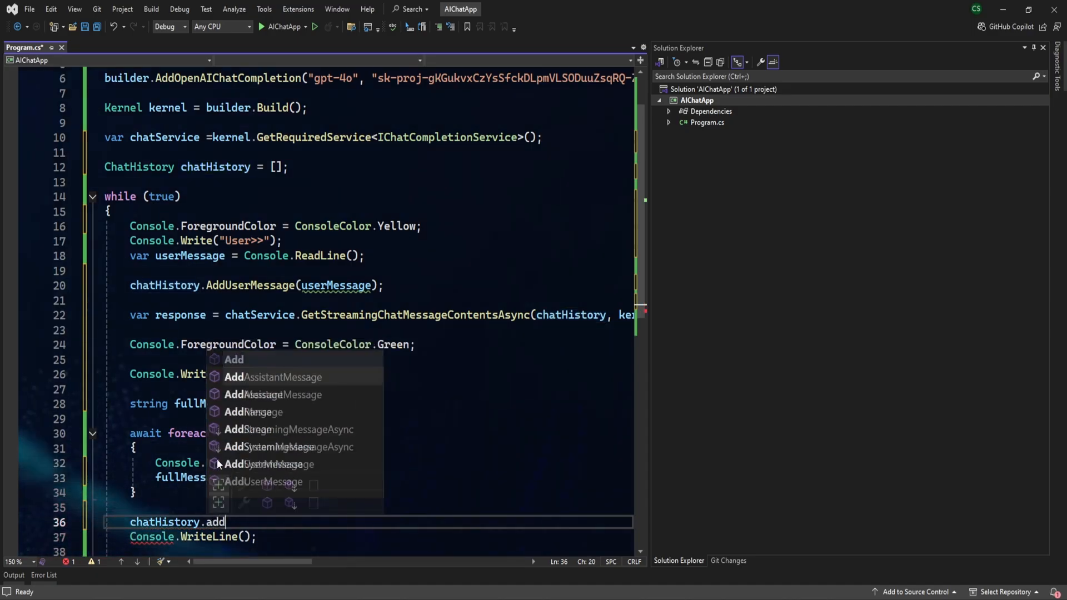
key(Tab)
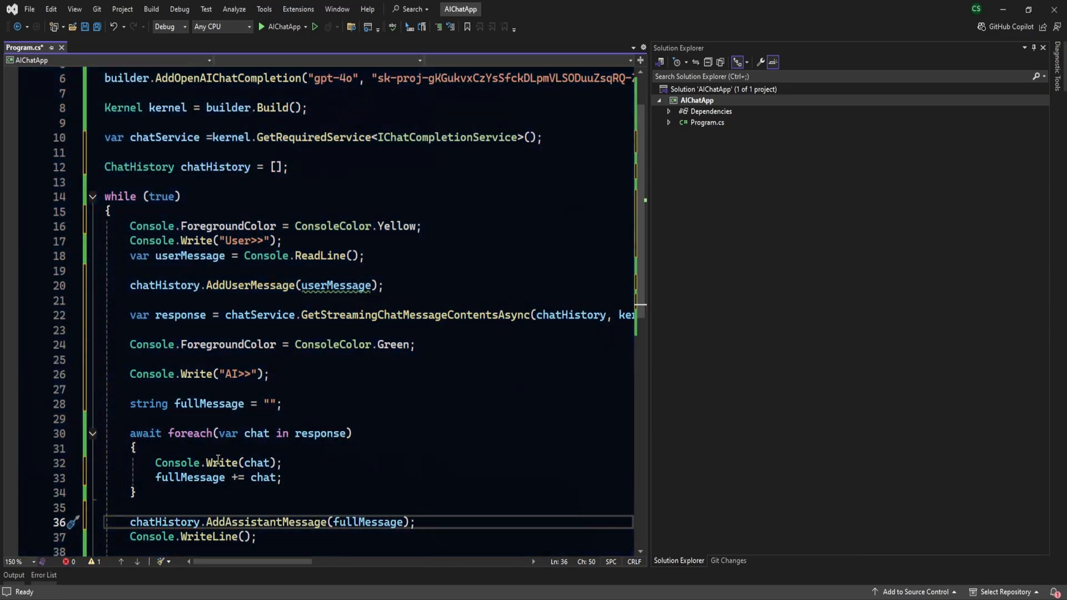
- Run the chat app with F5 and send a follow-up question about Virat Kohli answered in context
key(F5)
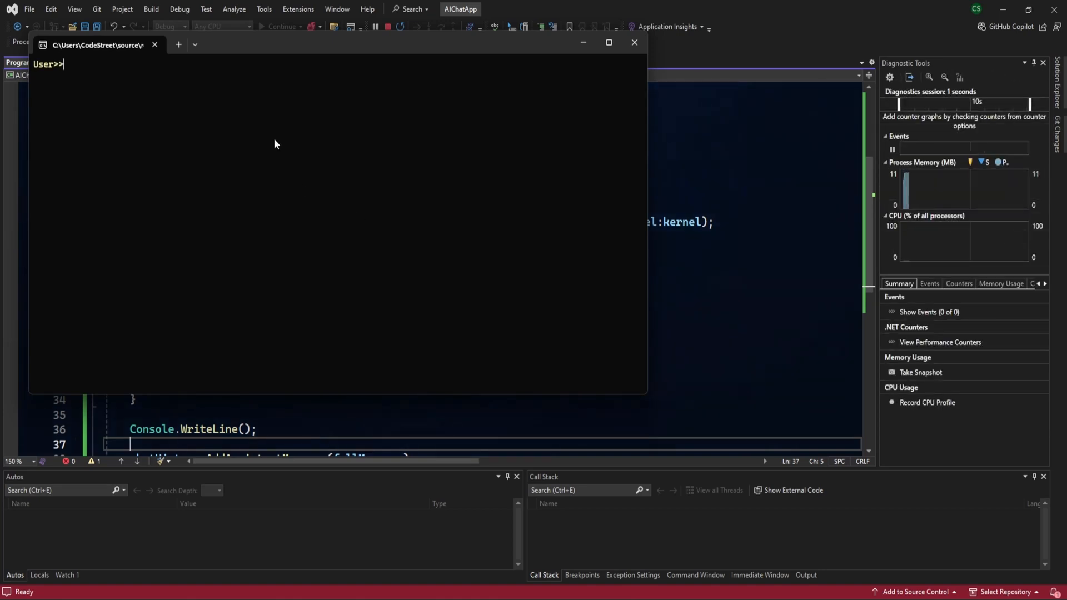
text(Who is Vi)
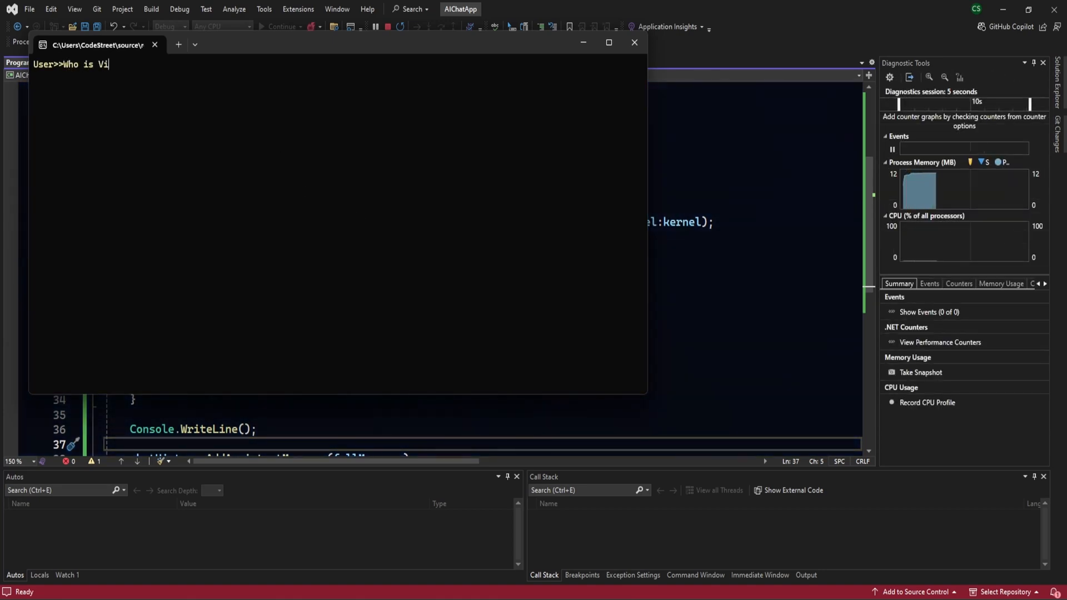
text(rat Kohli?)
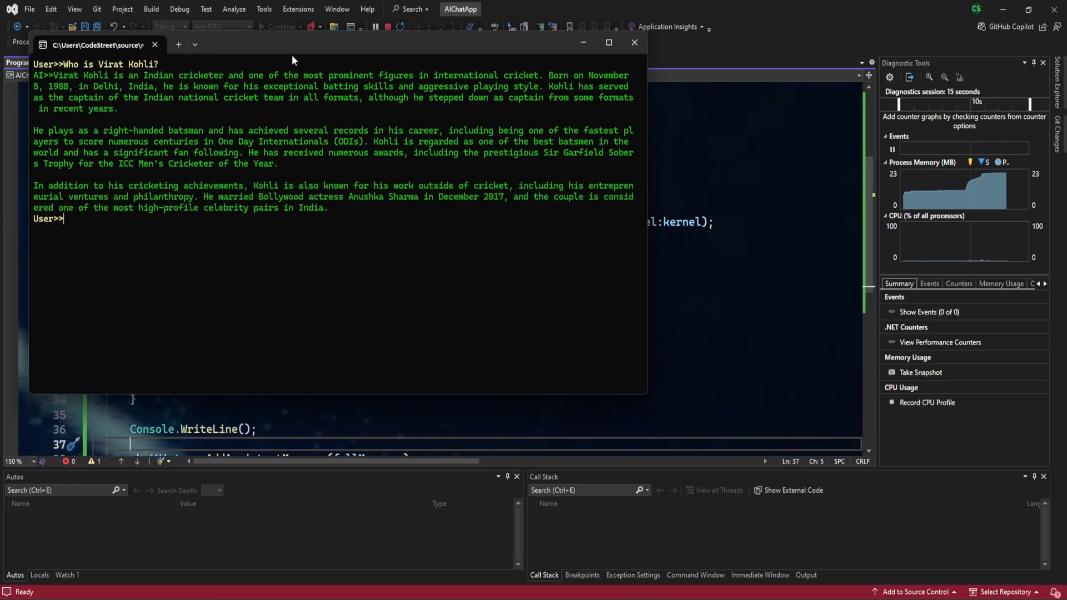
drag(287, 55, 376, 65)
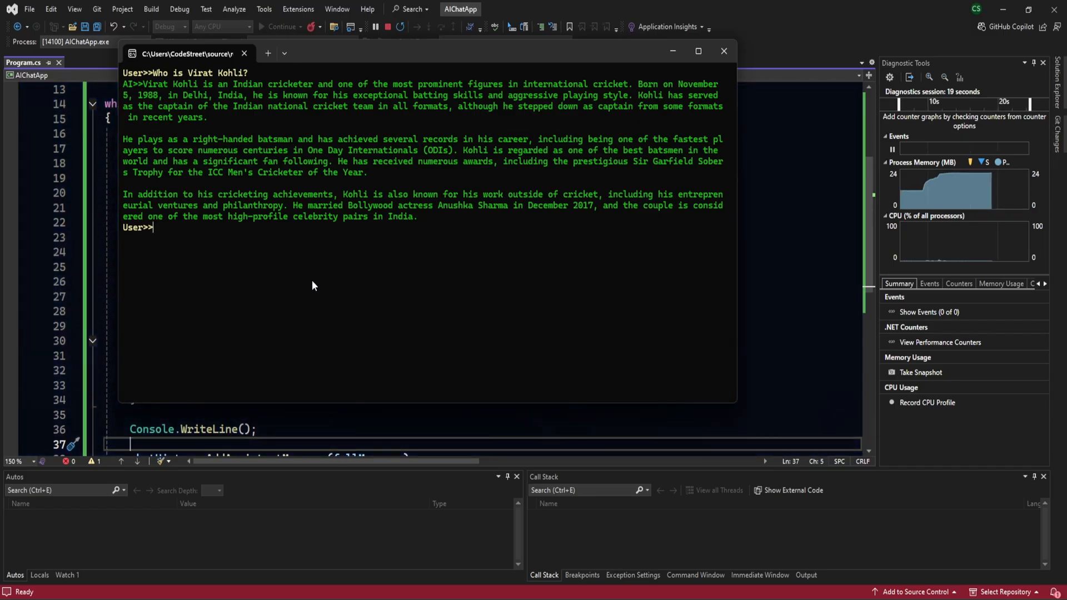
text(When )
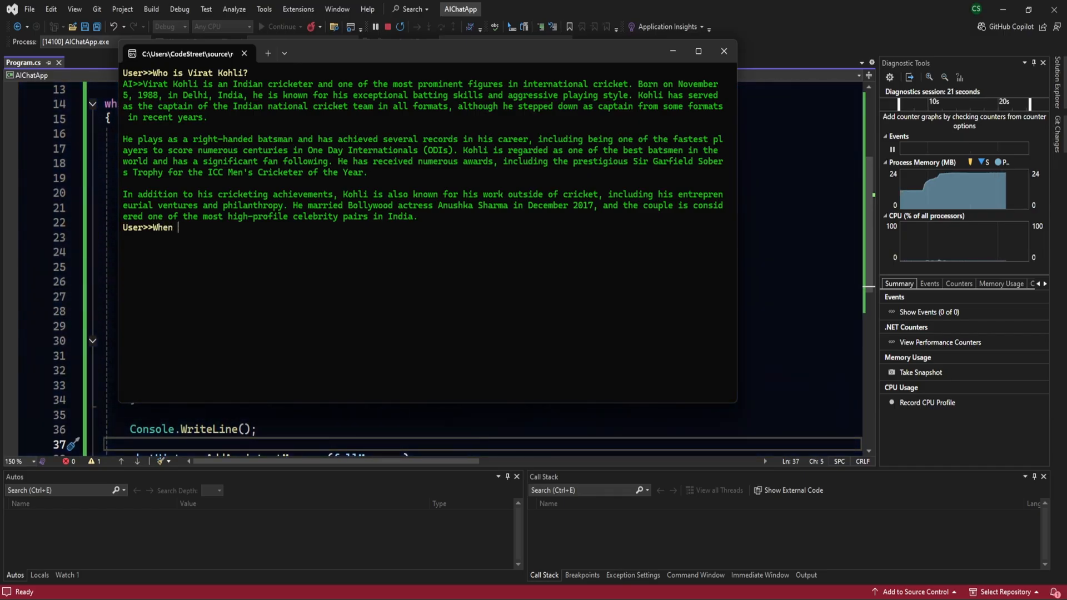
text(he played last mat)
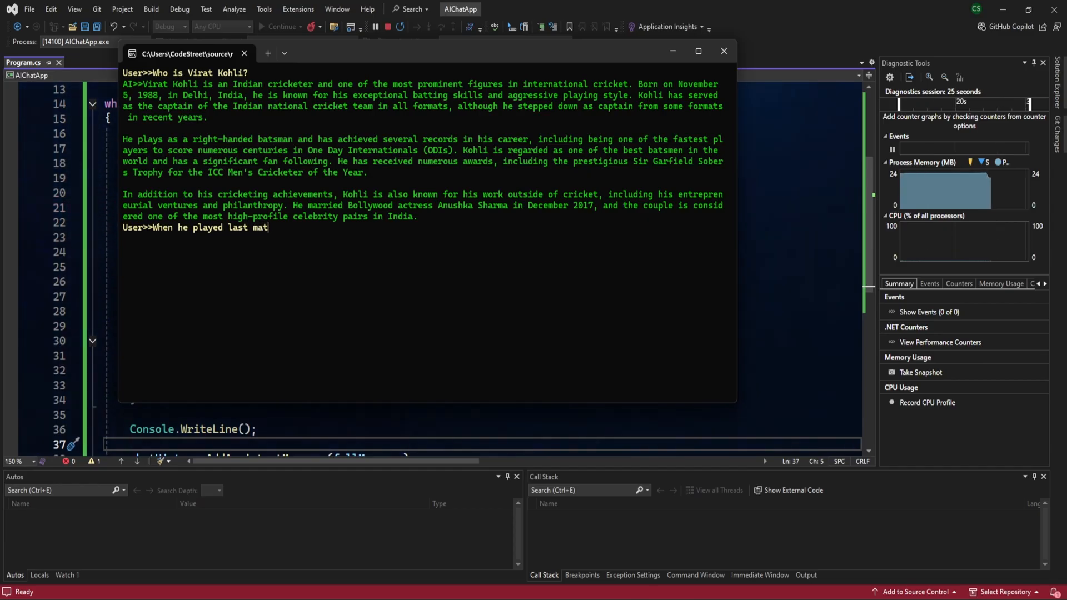
text(ch?)
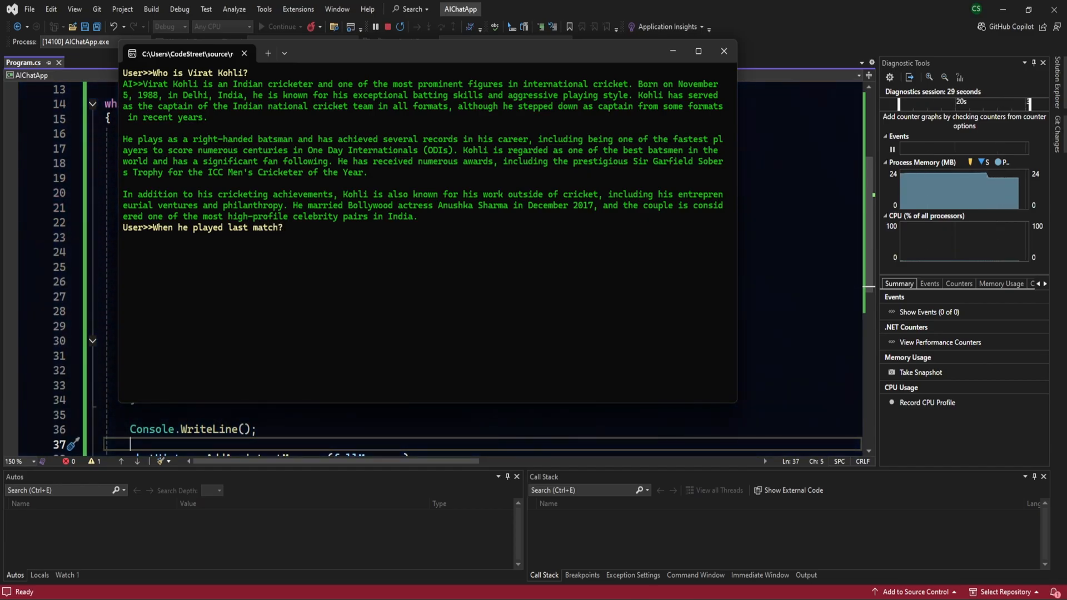
key(Return)
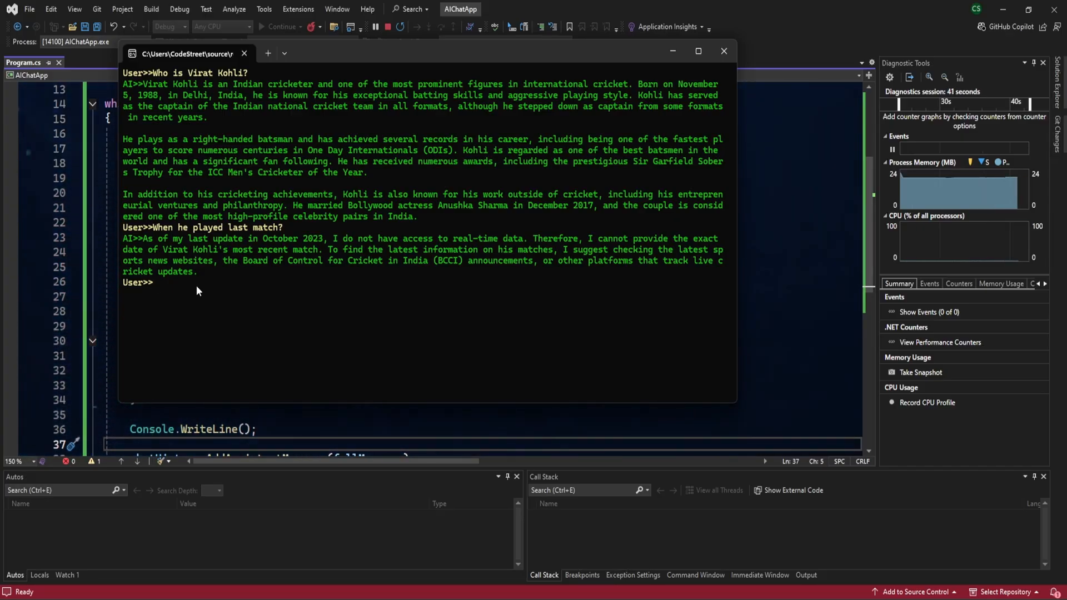
text(where h)
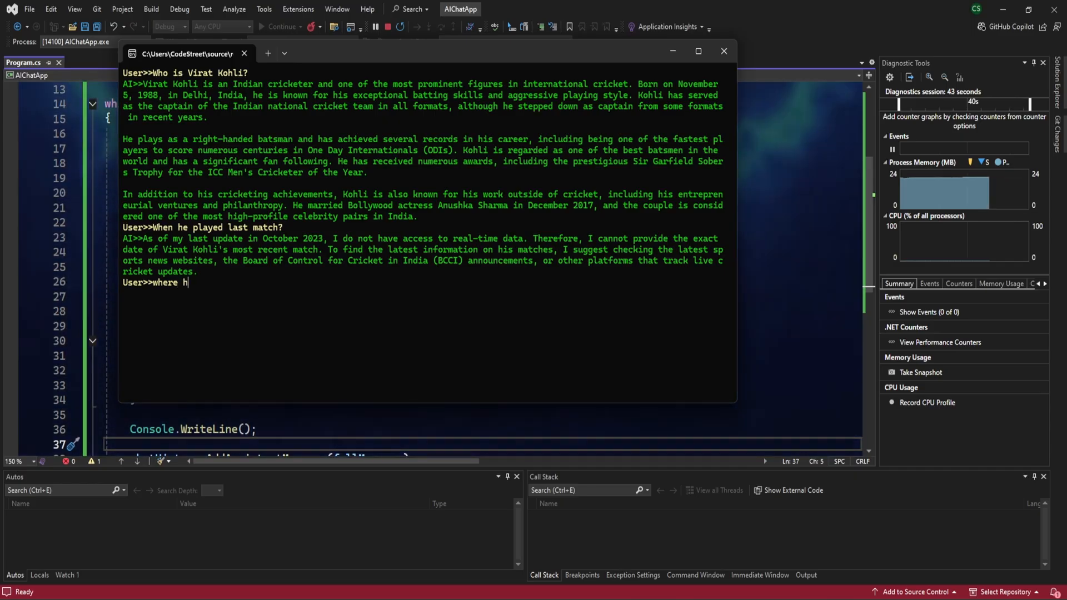
text(e born?)
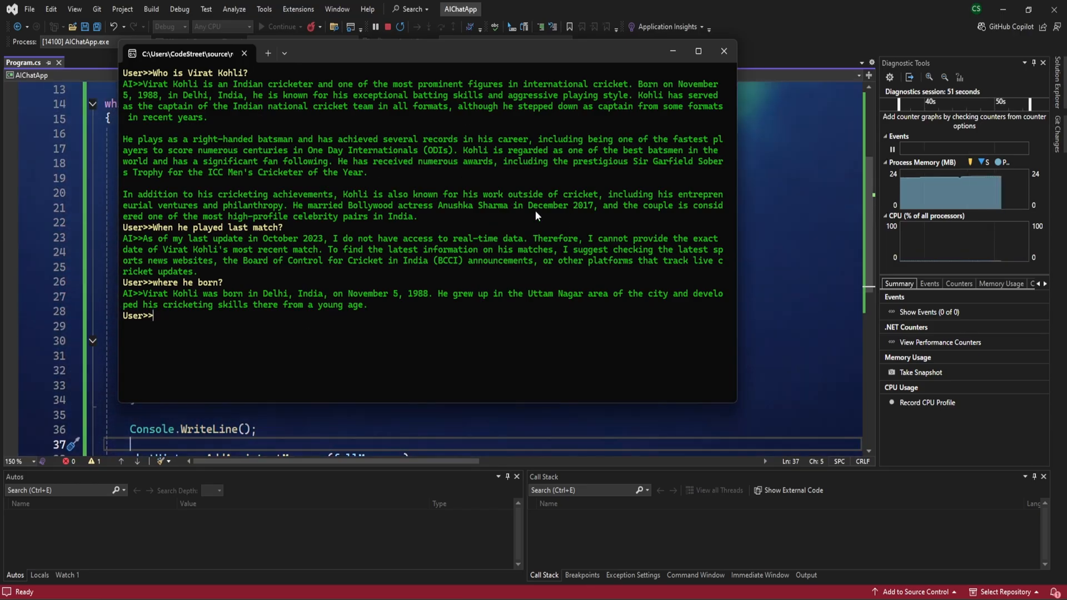
click(724, 52)
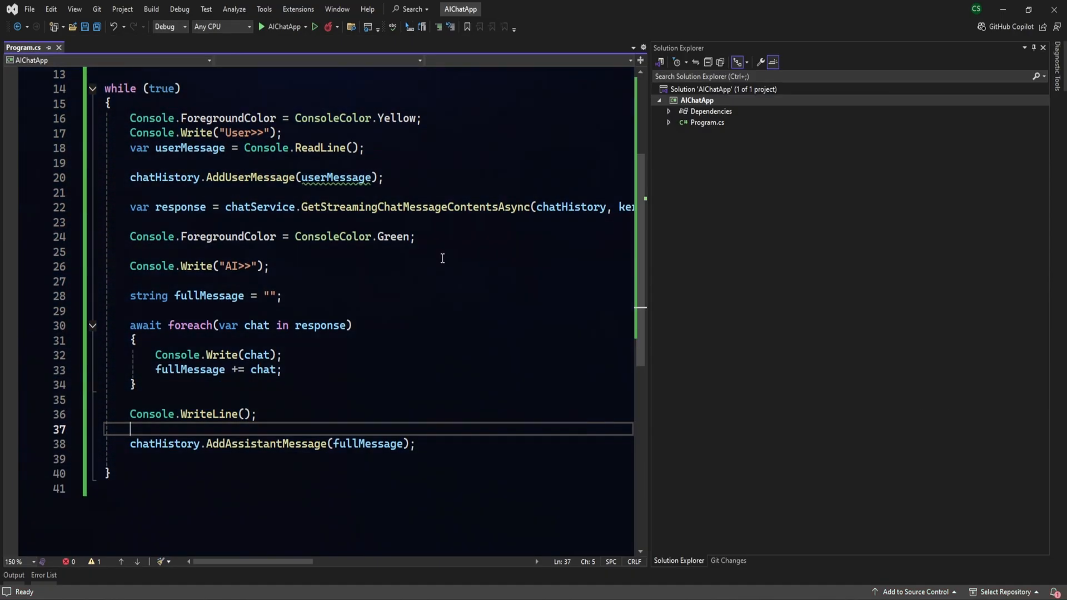
scroll(305, 252, up, 5)
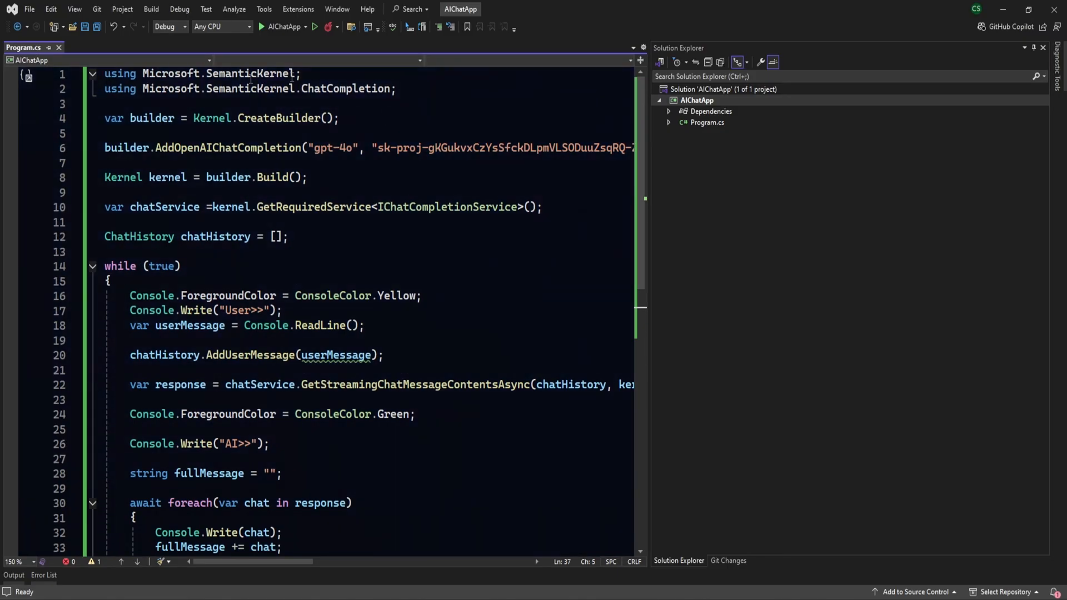
triple_click(267, 75)
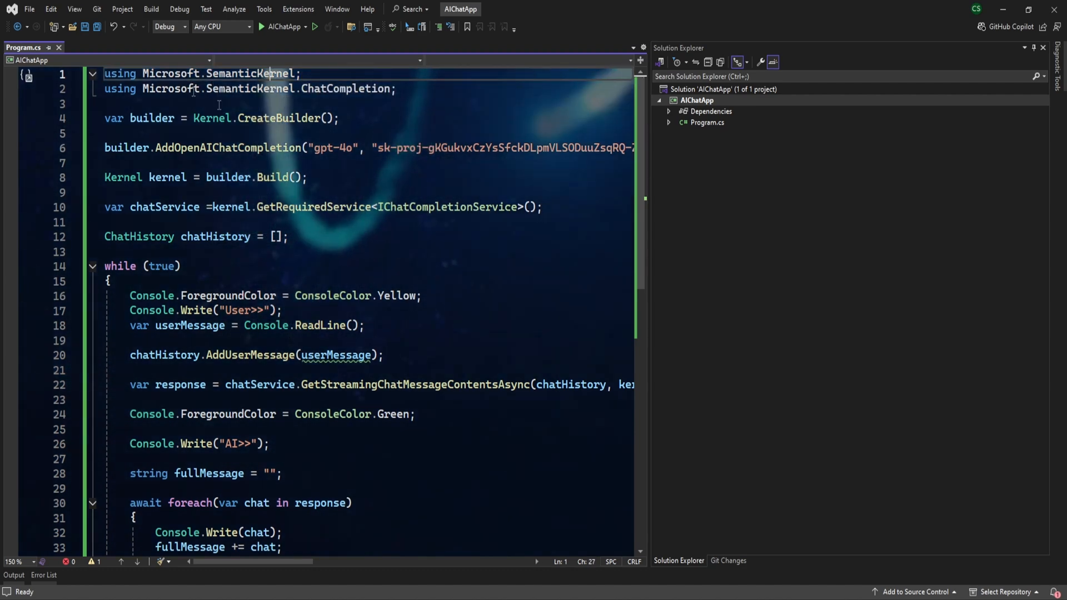
click(388, 88)
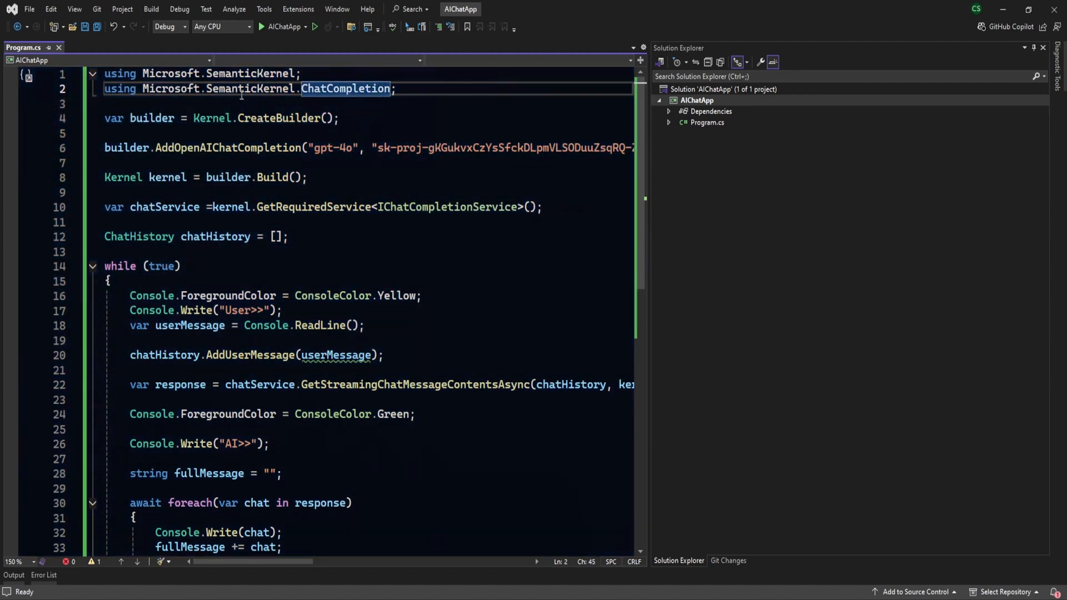
double_click(340, 90)
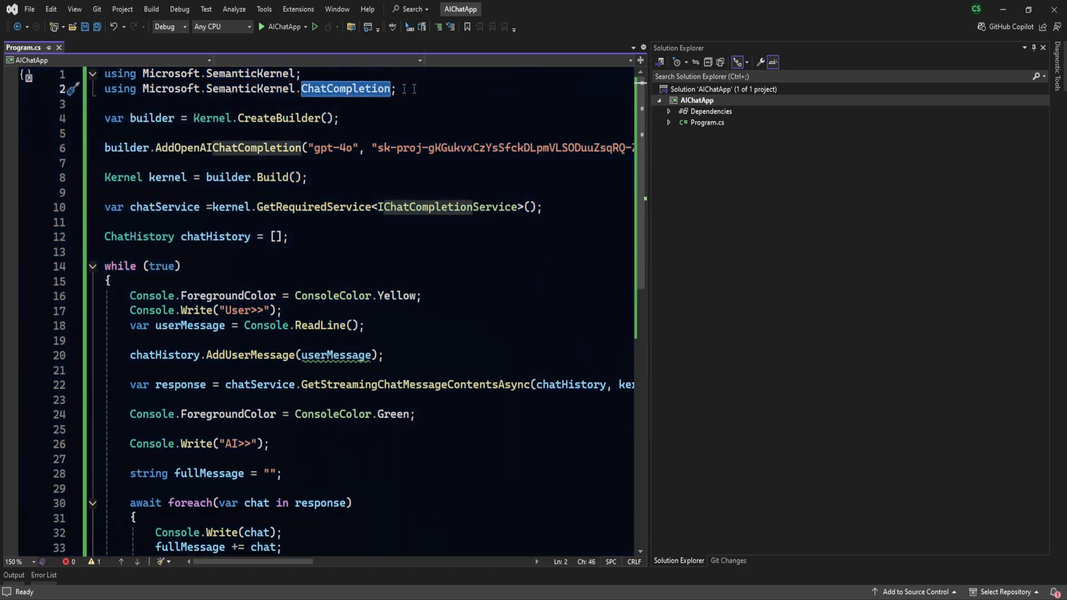
drag(404, 88, 111, 88)
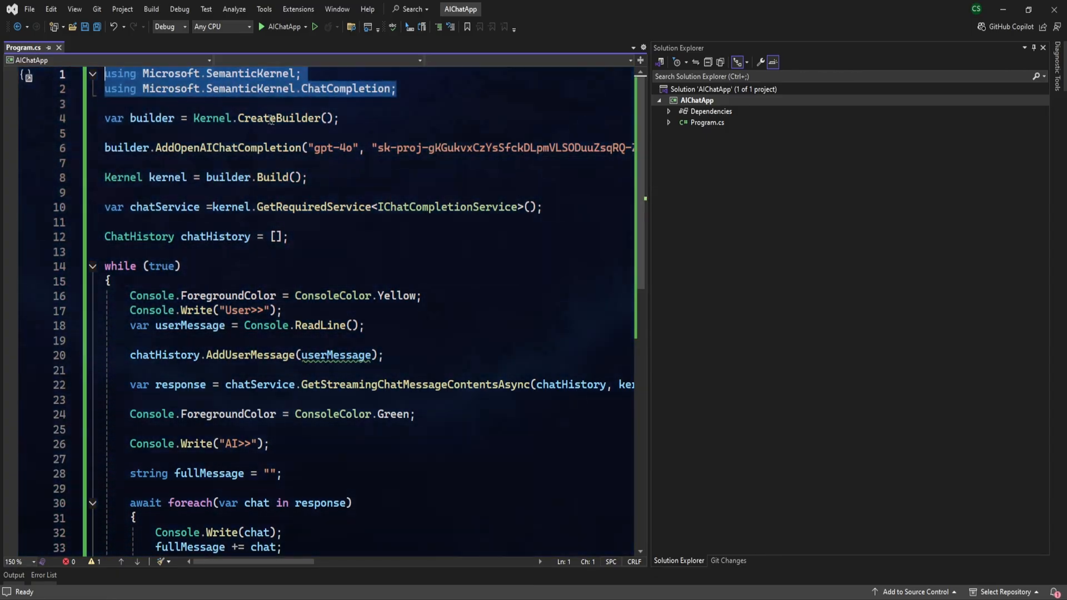
mouse_move(279, 118)
double_click(152, 117)
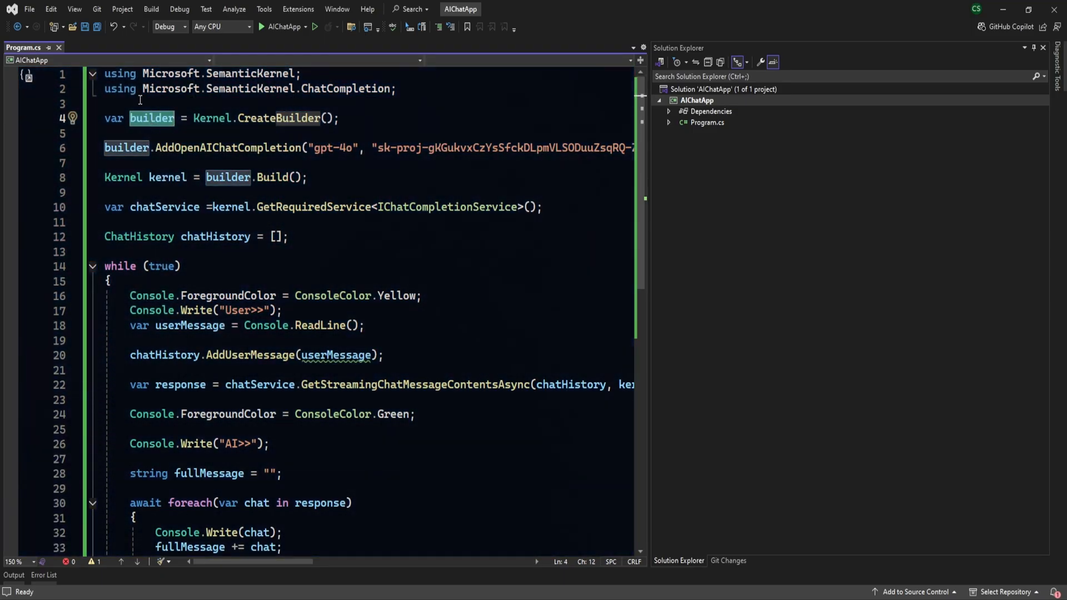
click(153, 118)
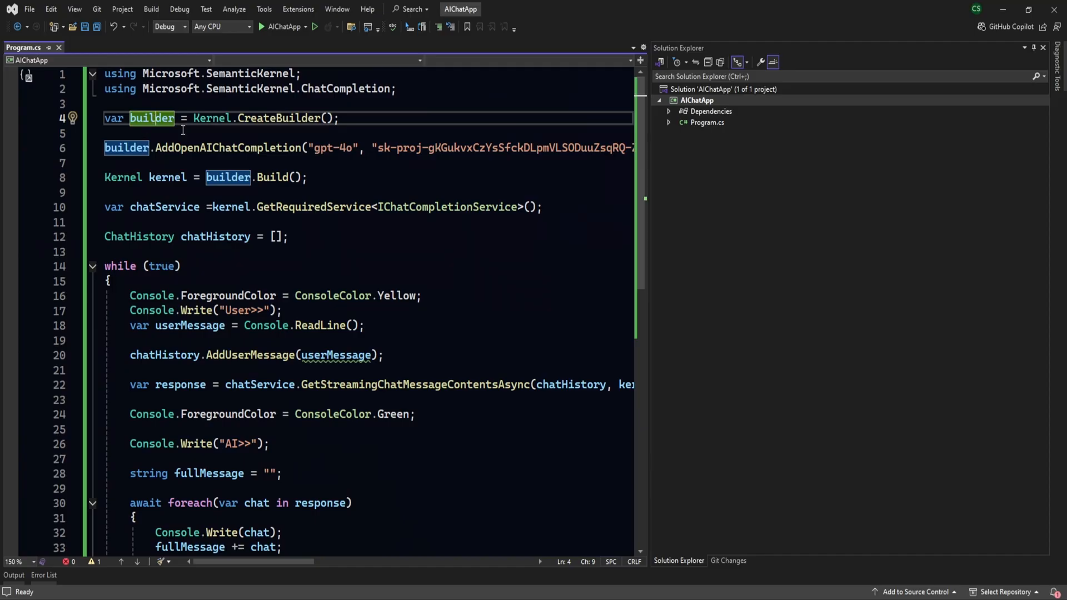
double_click(190, 149)
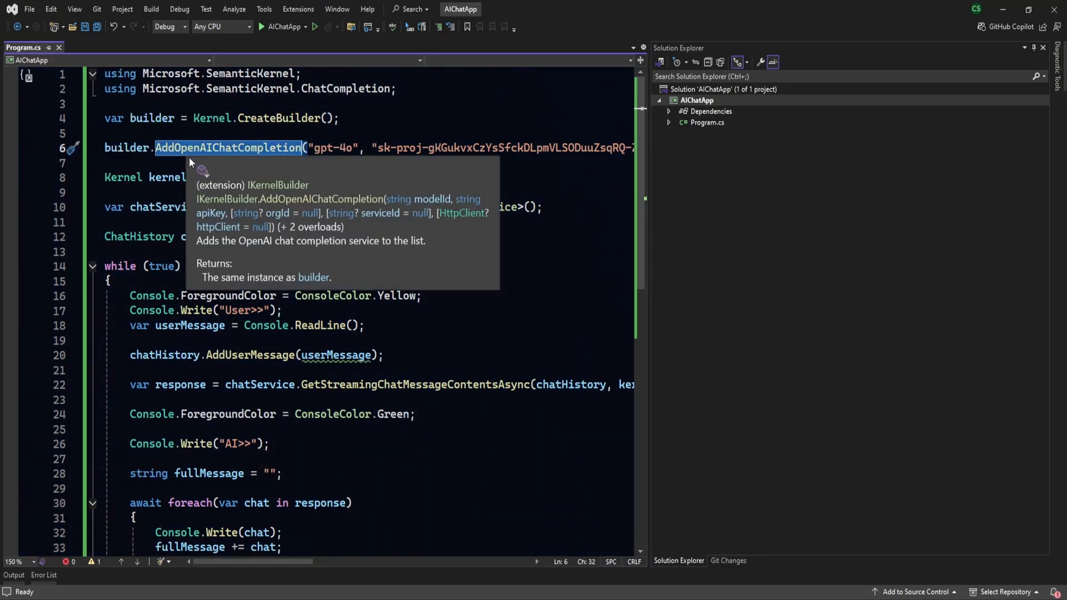
click(204, 149)
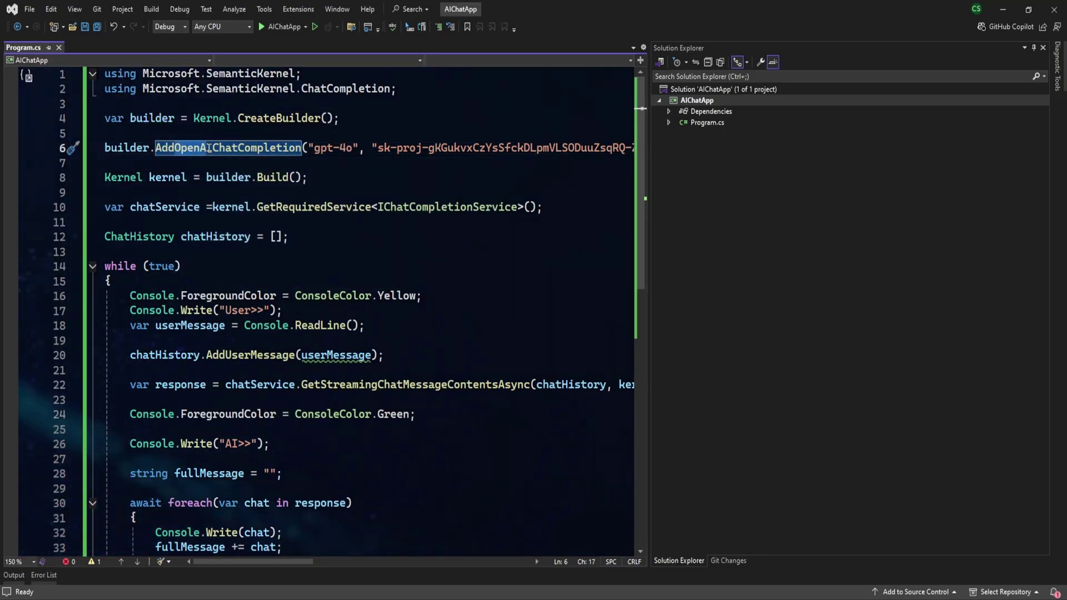
drag(314, 149, 351, 148)
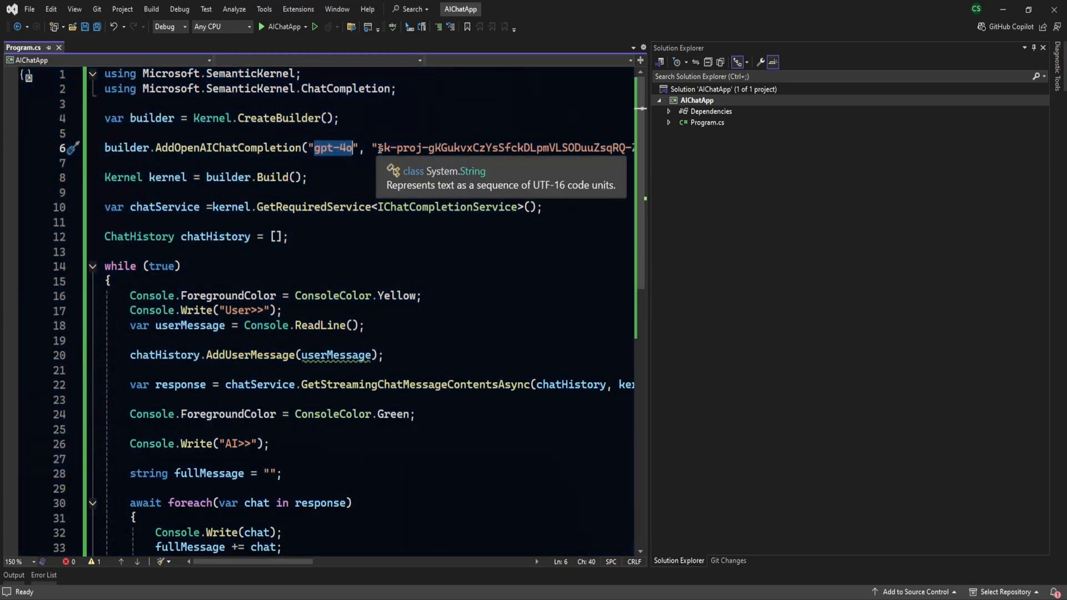
drag(378, 149, 581, 150)
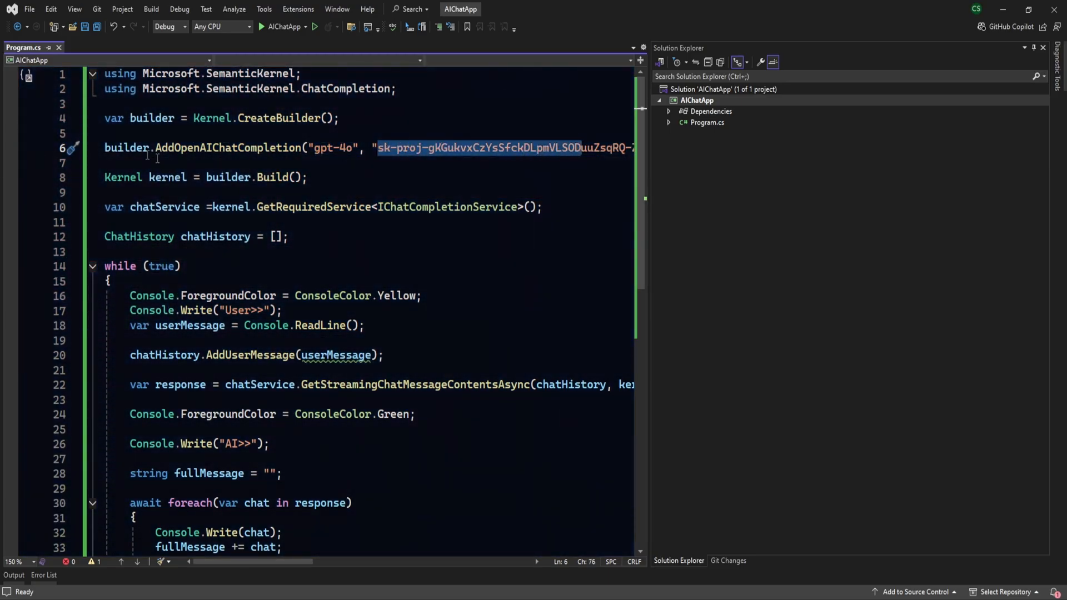
click(106, 178)
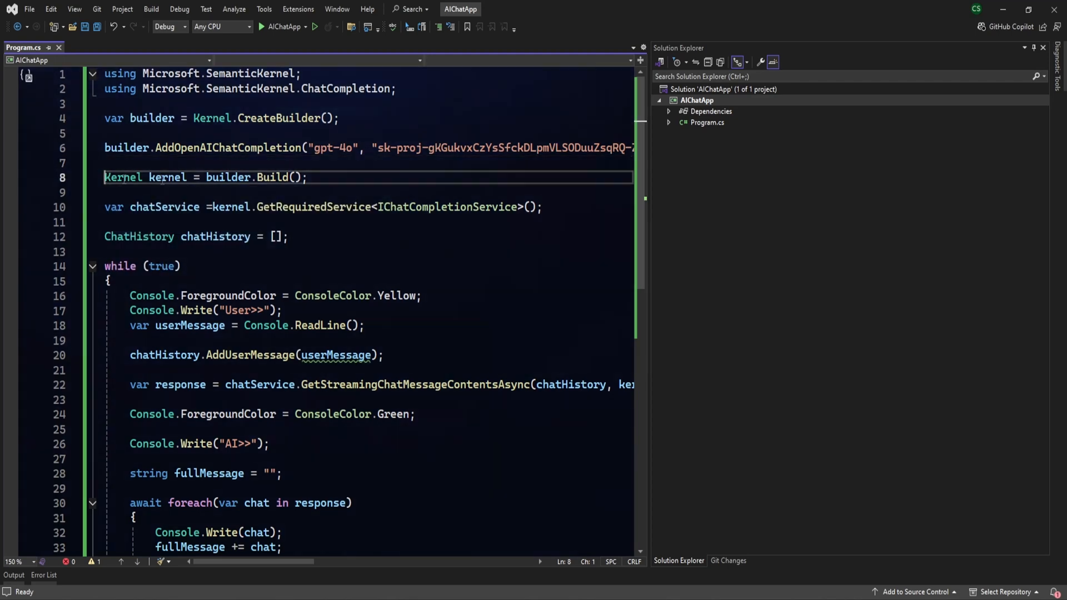
double_click(105, 178)
click(173, 179)
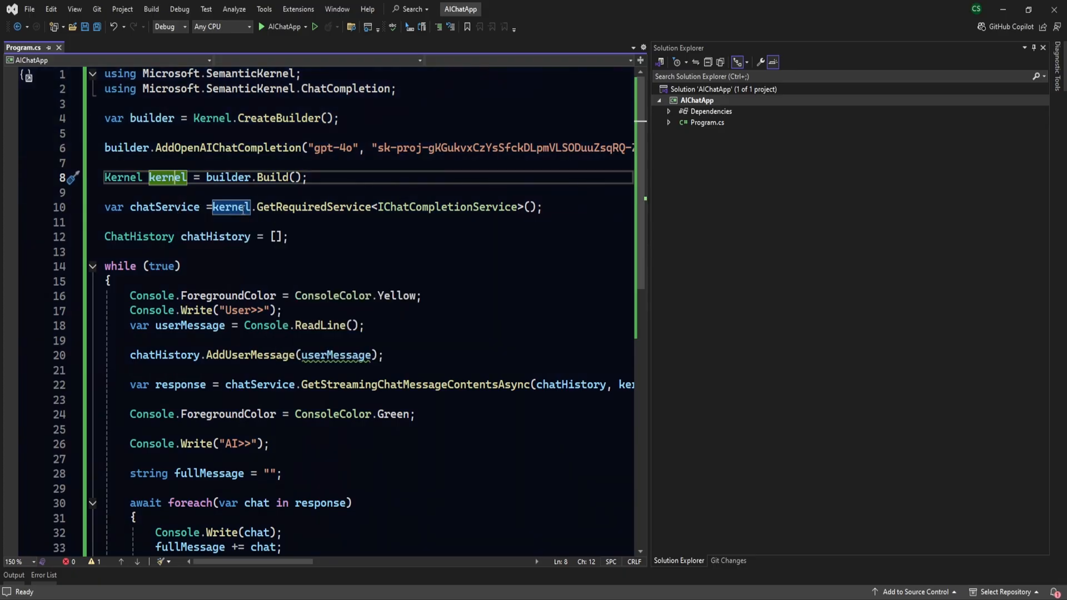
double_click(317, 206)
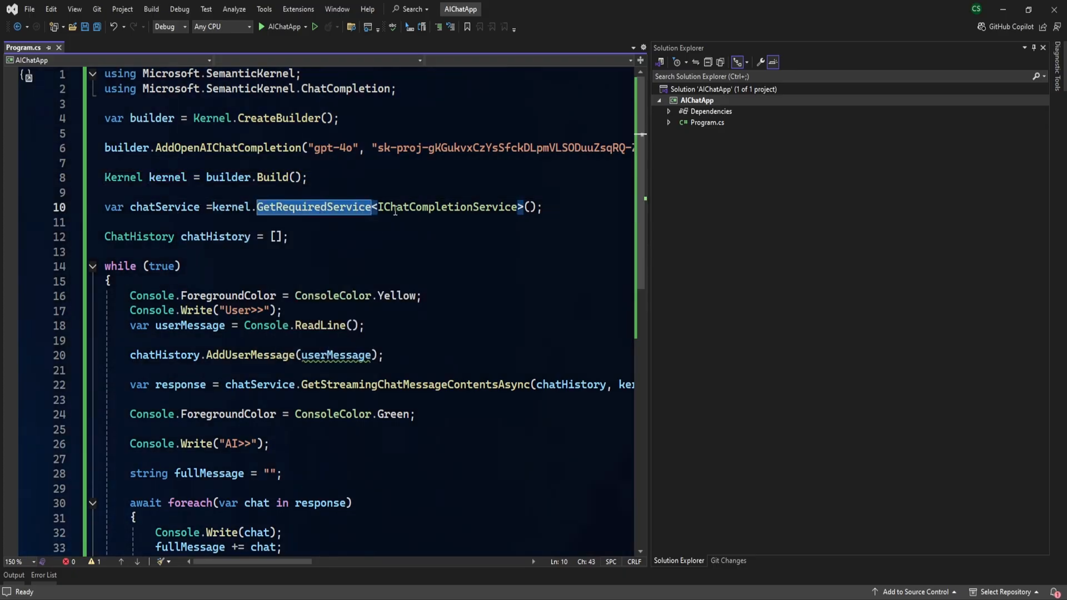
drag(379, 207, 521, 208)
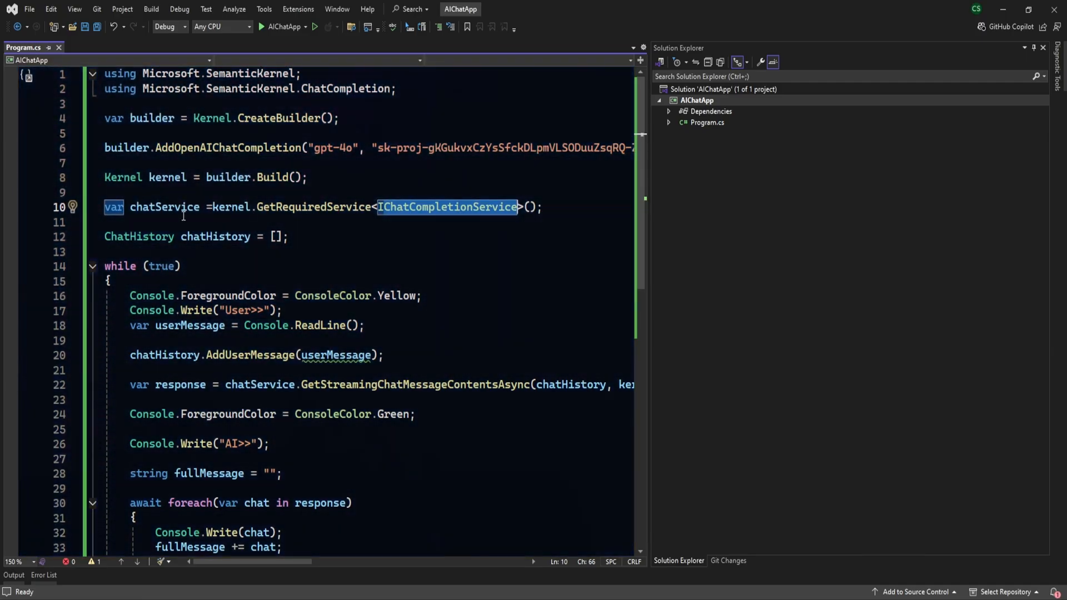
double_click(166, 207)
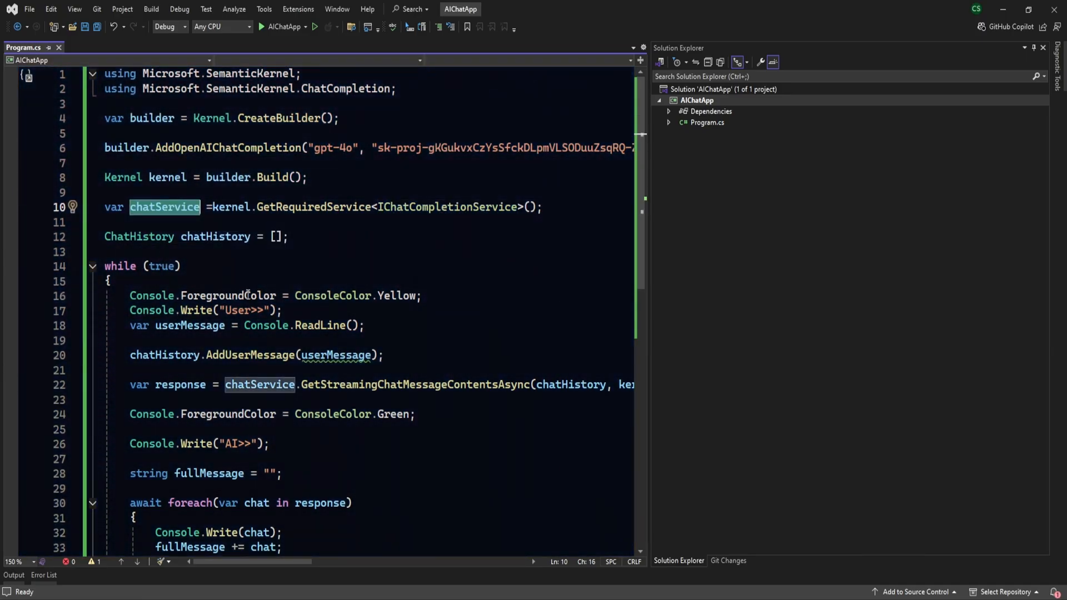
scroll(247, 295, down, 3)
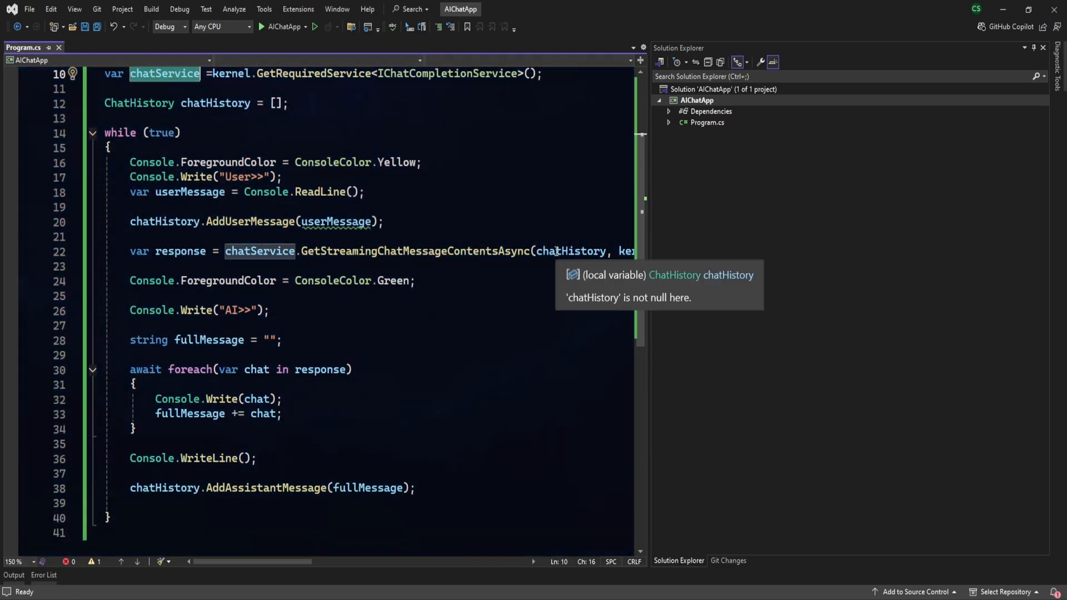
mouse_move(251, 561)
mouse_down()
mouse_move(317, 562)
mouse_move(284, 563)
mouse_up()
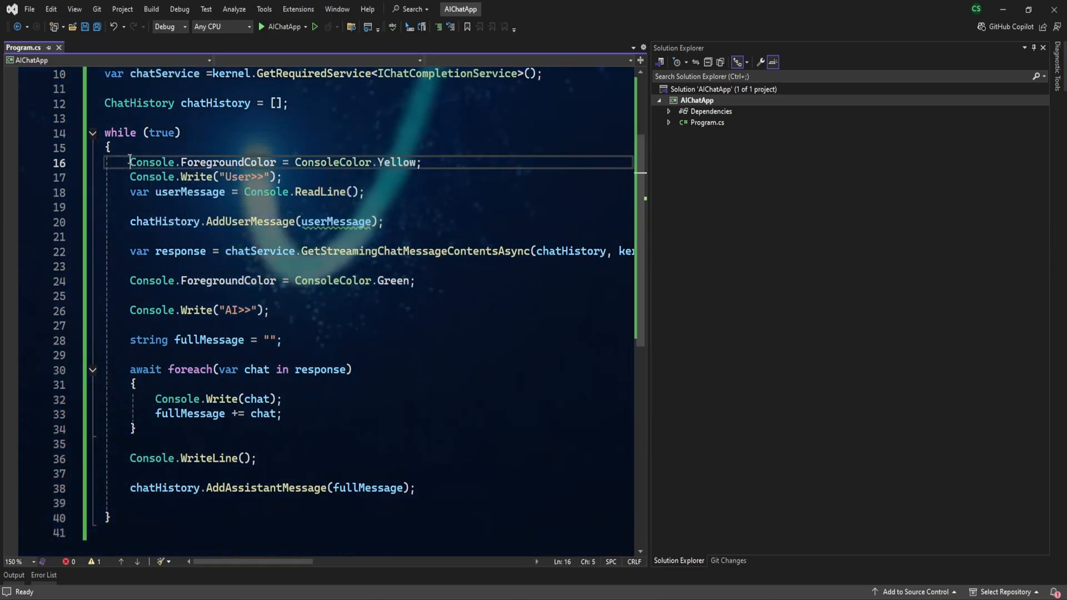
- Insert an empty line after Console.Write("User>>"); and highlight the yellow prompt lines while explaining
drag(131, 162, 284, 177)
key(Escape)
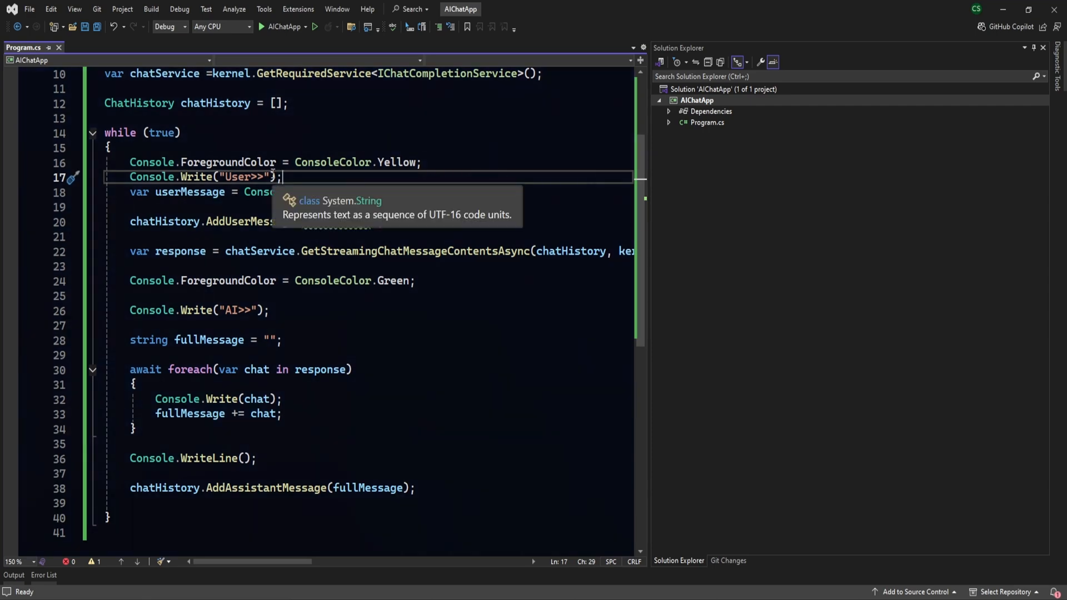
key(Return)
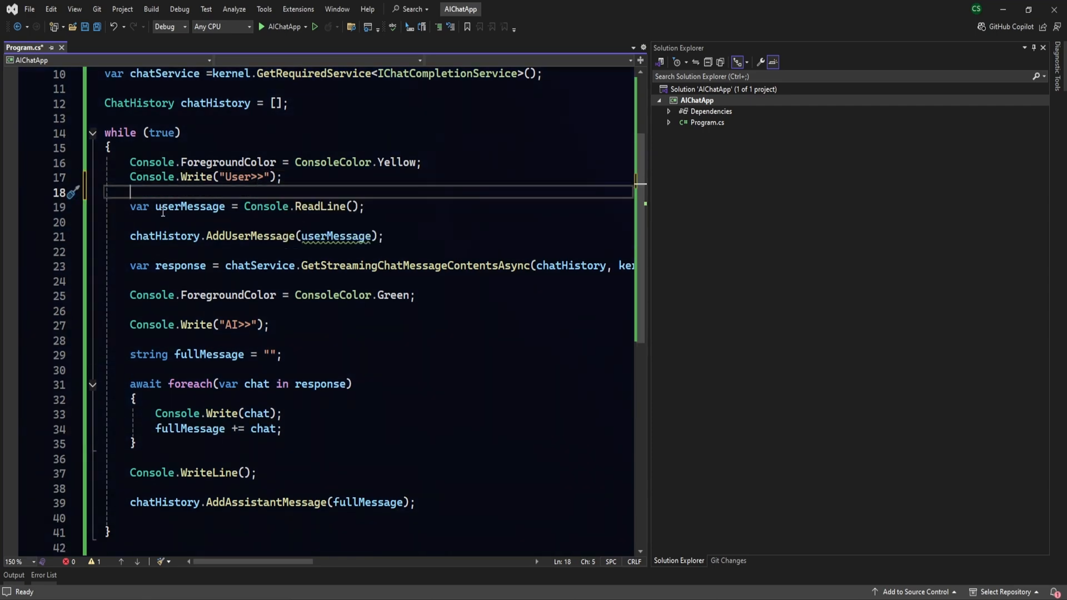
mouse_move(268, 206)
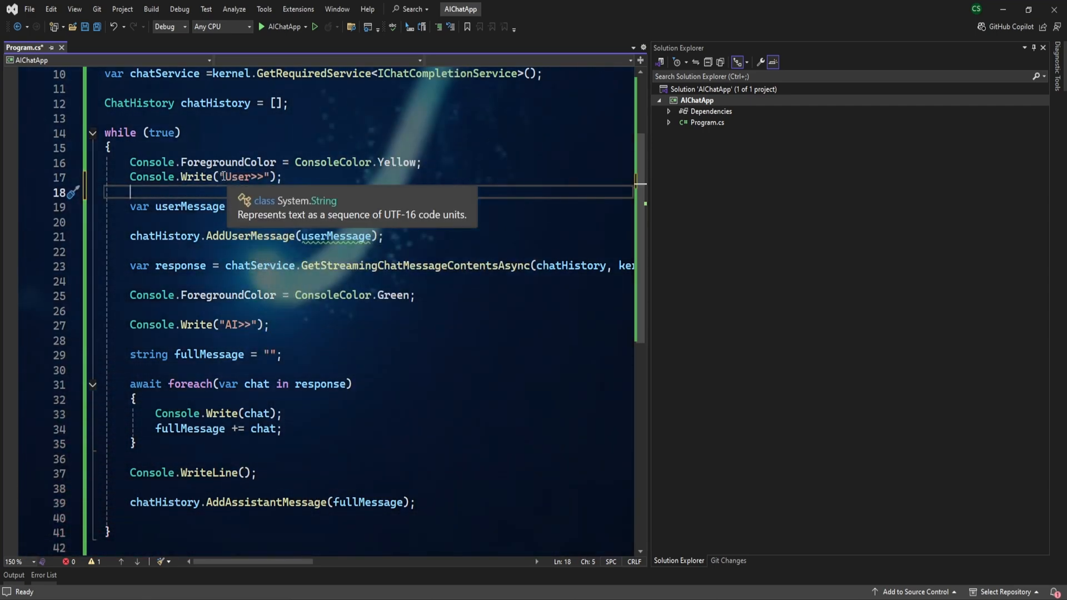
click(225, 177)
drag(225, 176, 264, 177)
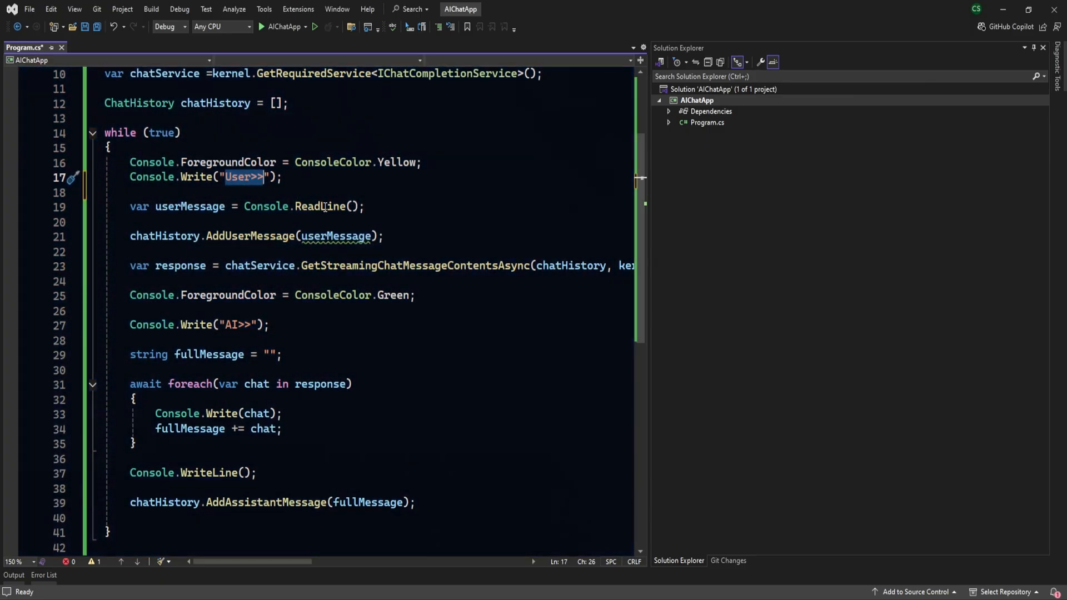
- Highlight Console.ReadLine, userMessage, chatHistory and the streaming call while walking through the loop
double_click(266, 207)
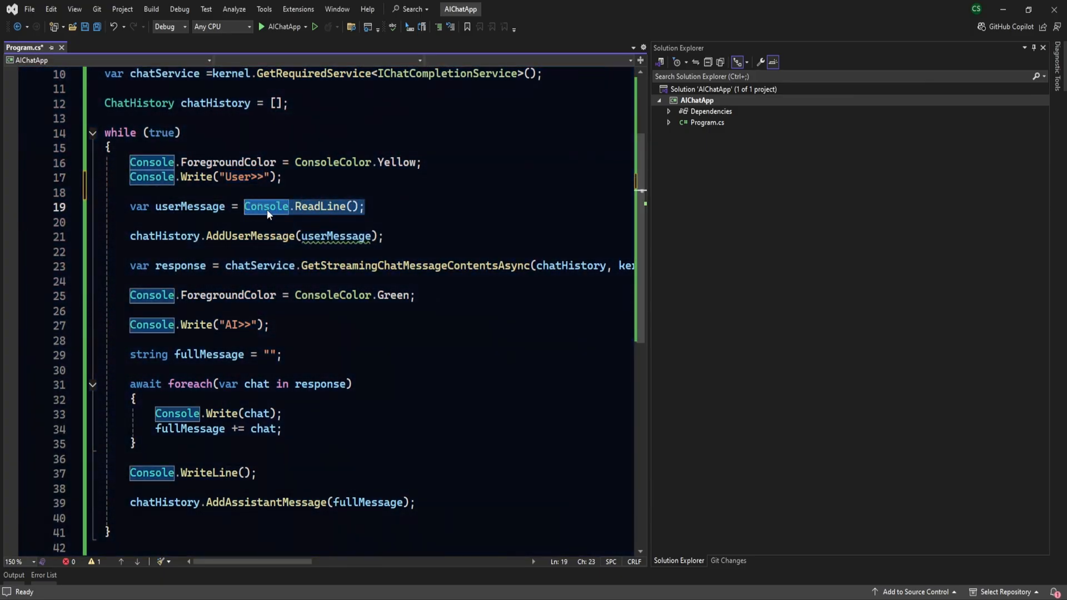
double_click(191, 207)
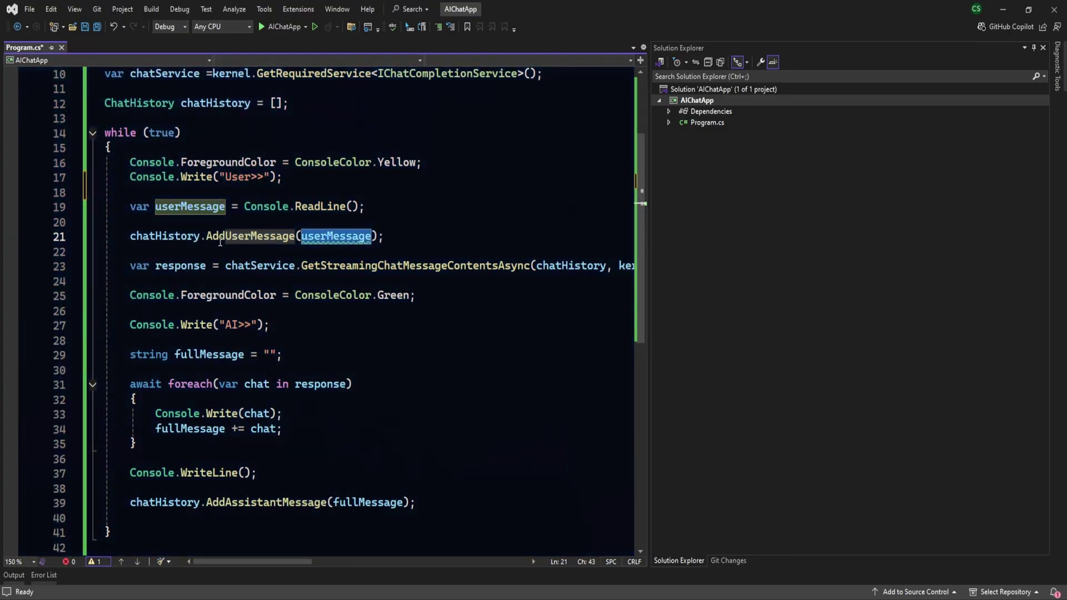
double_click(163, 236)
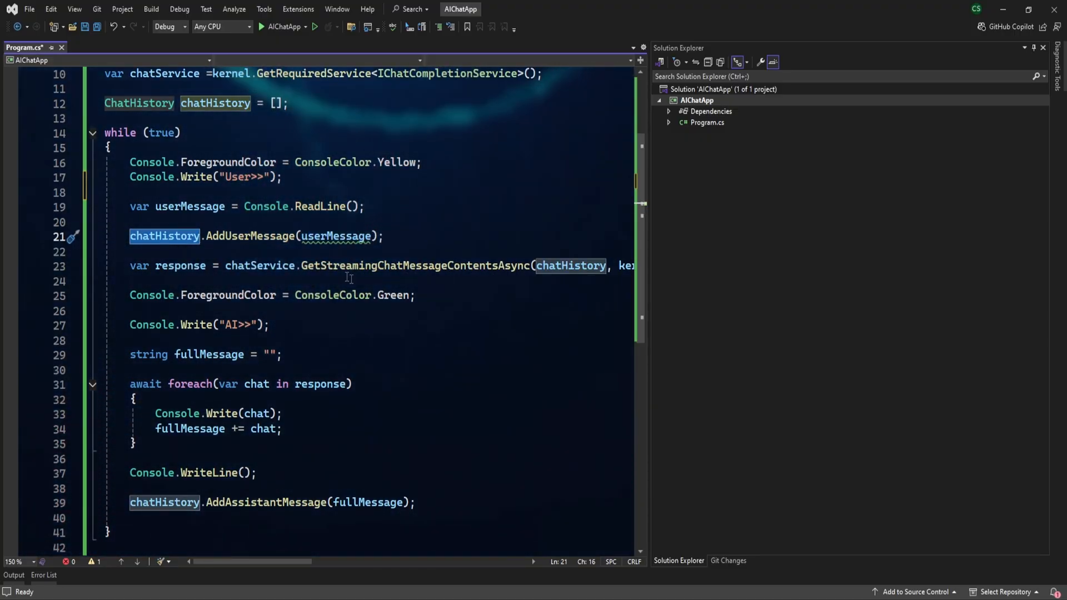
mouse_move(415, 266)
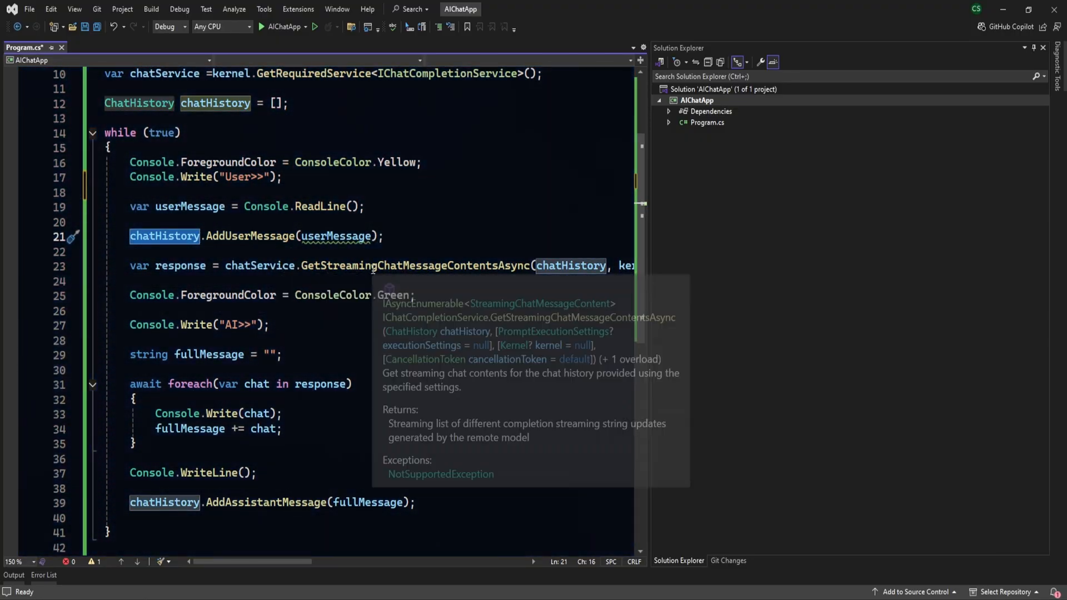
double_click(397, 268)
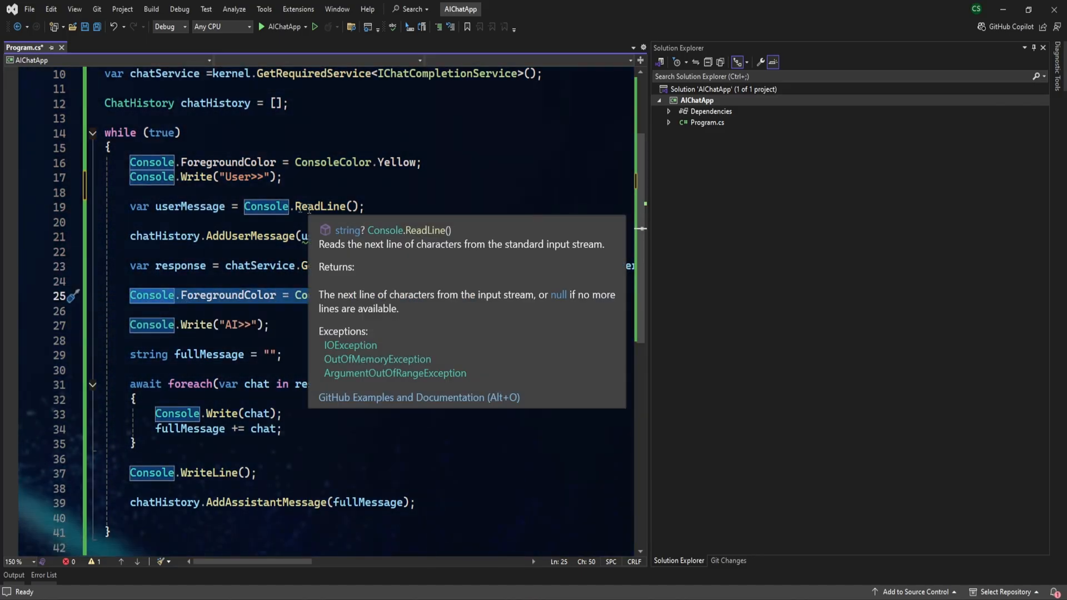
scroll(292, 301, down, 1)
click(283, 281)
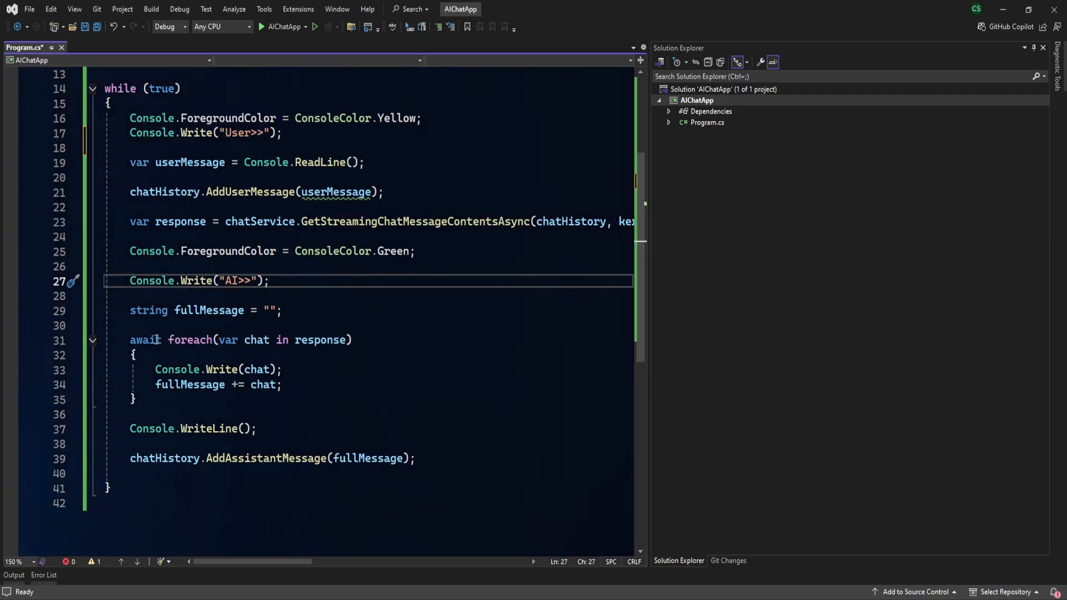
click(156, 369)
drag(156, 369, 290, 371)
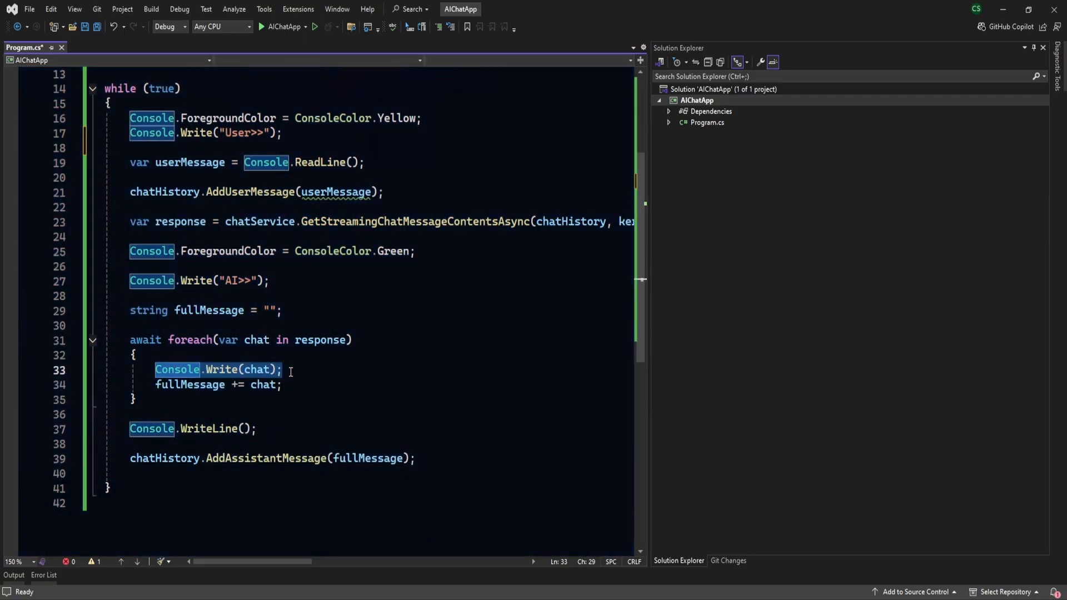
click(226, 385)
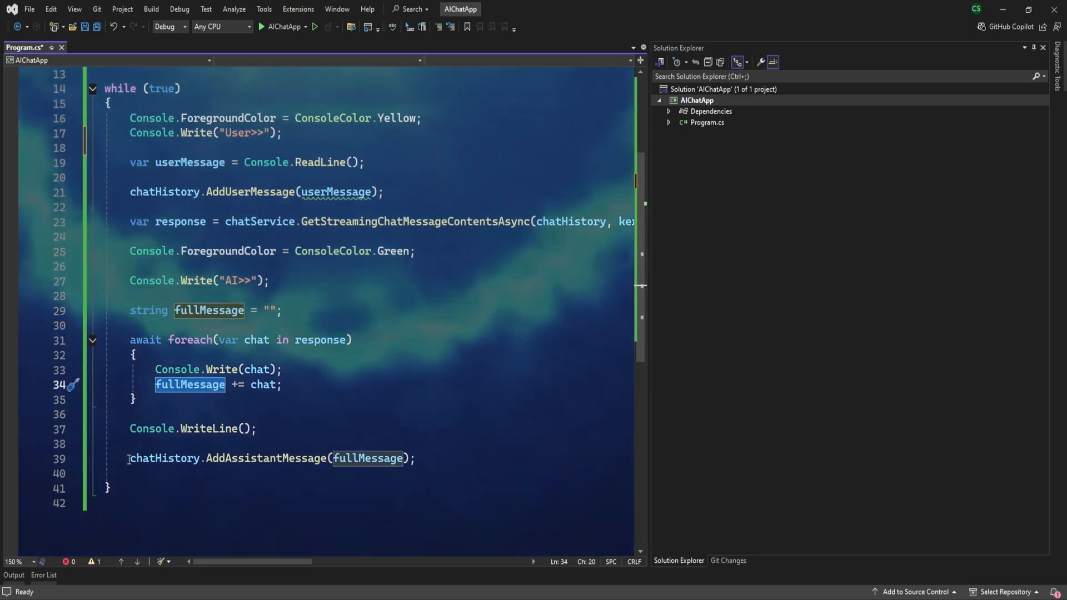
double_click(178, 458)
drag(197, 459, 202, 459)
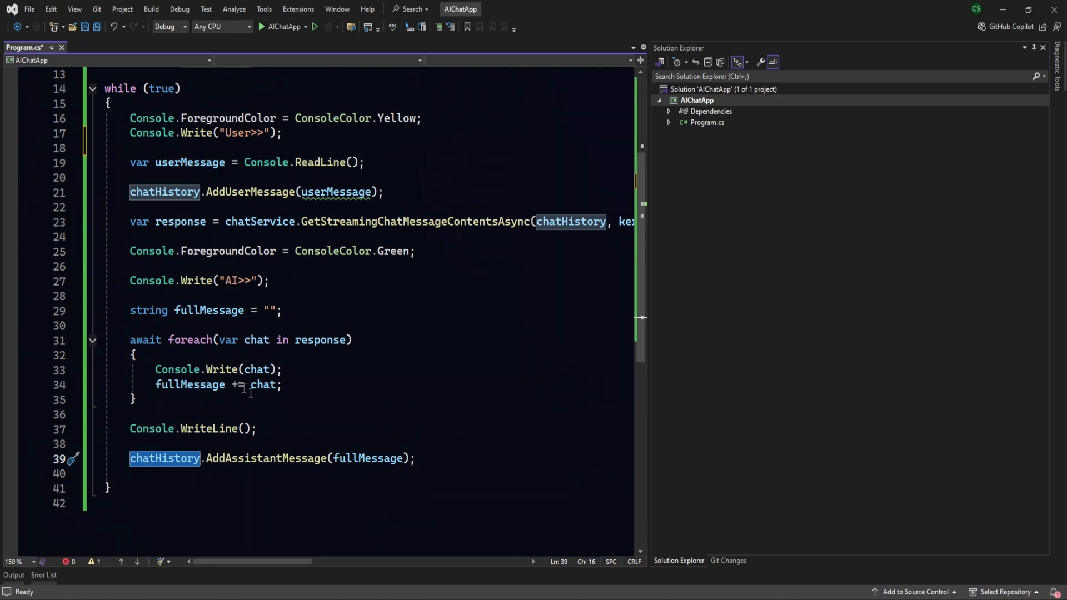
drag(130, 339, 136, 400)
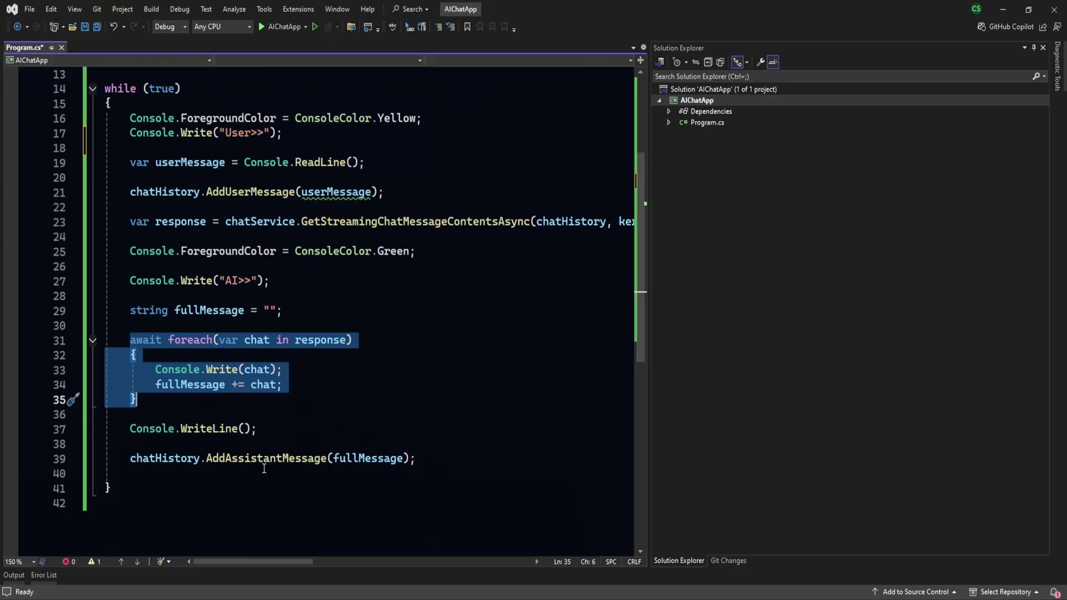
click(263, 459)
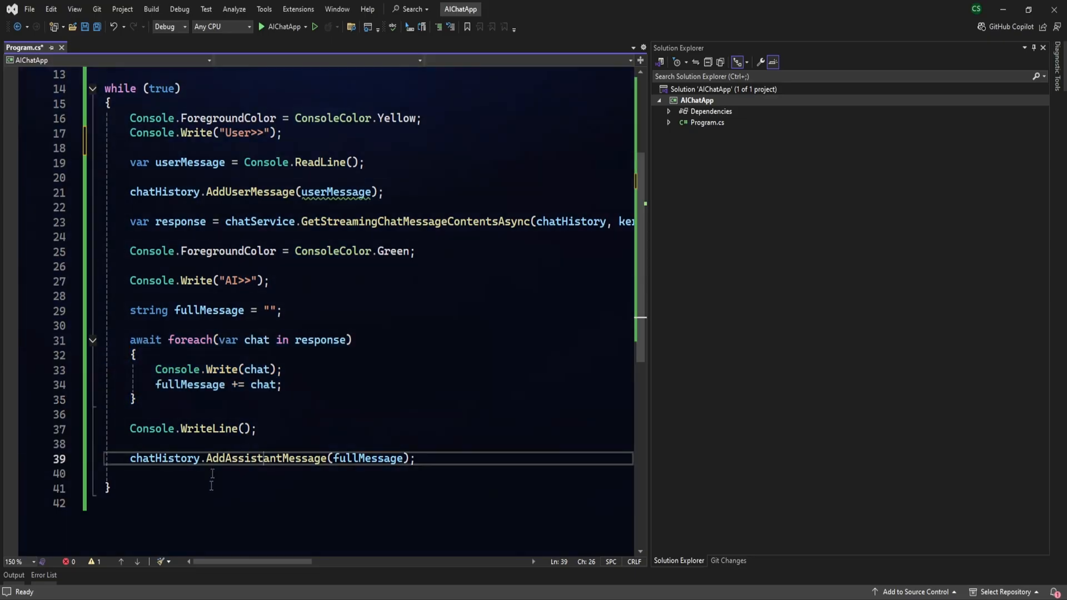
double_click(275, 460)
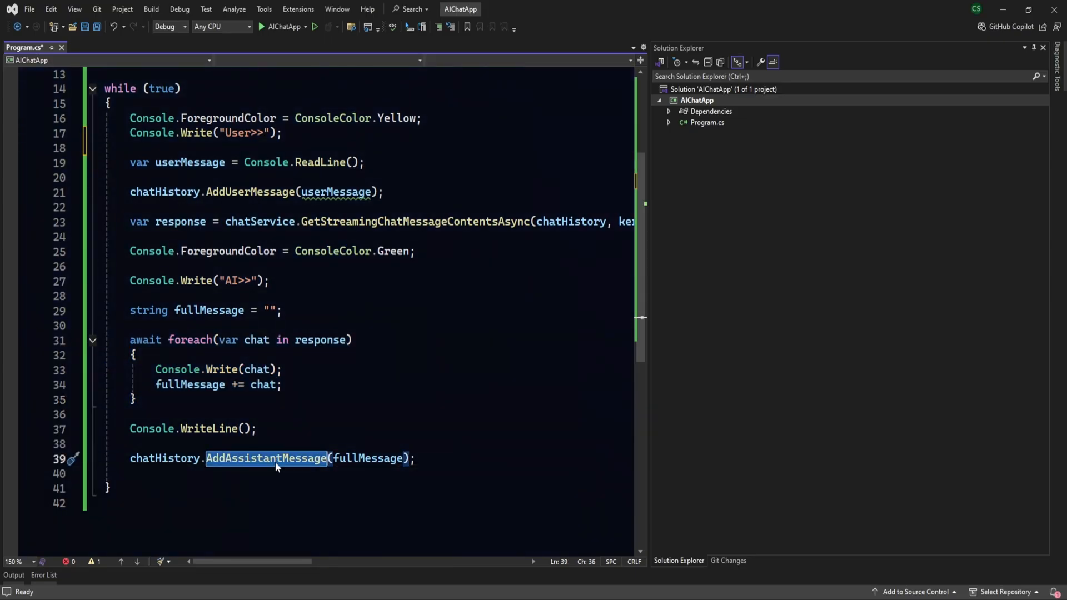
scroll(414, 292, up, 5)
click(109, 163)
mouse_move(380, 147)
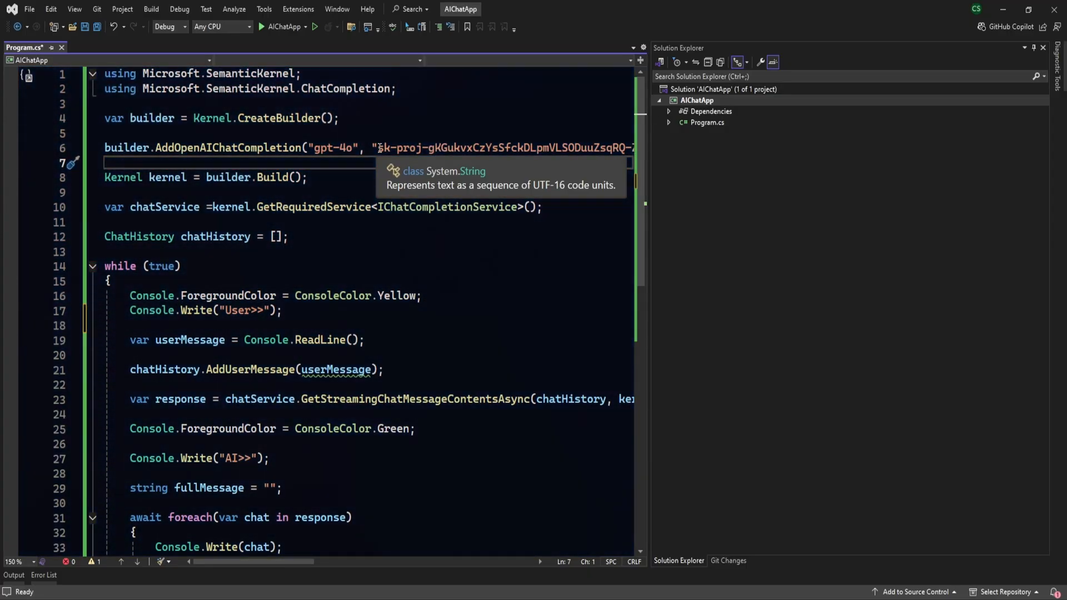
click(380, 148)
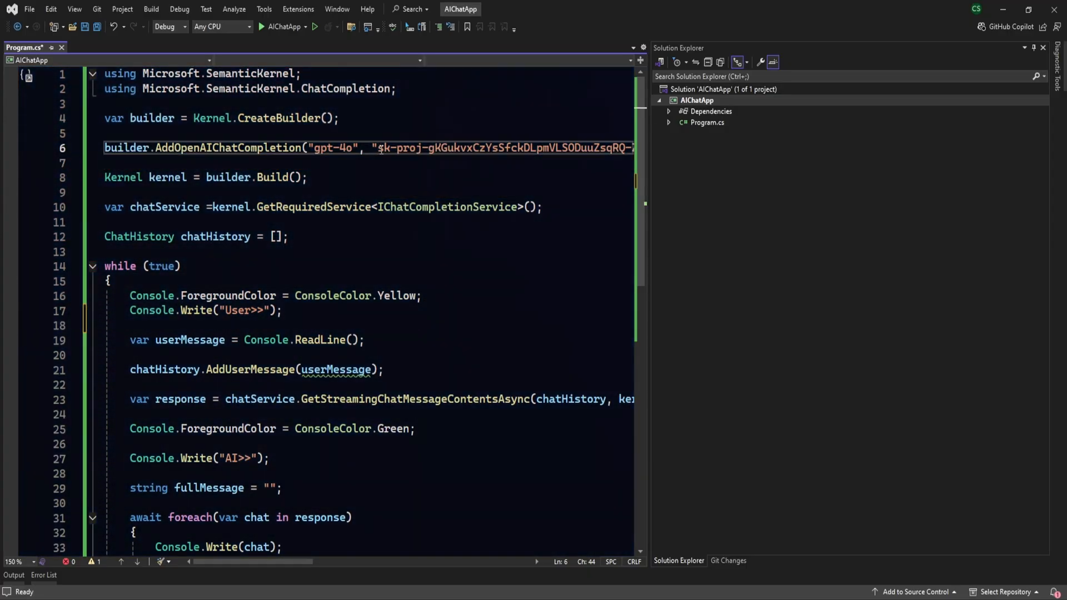